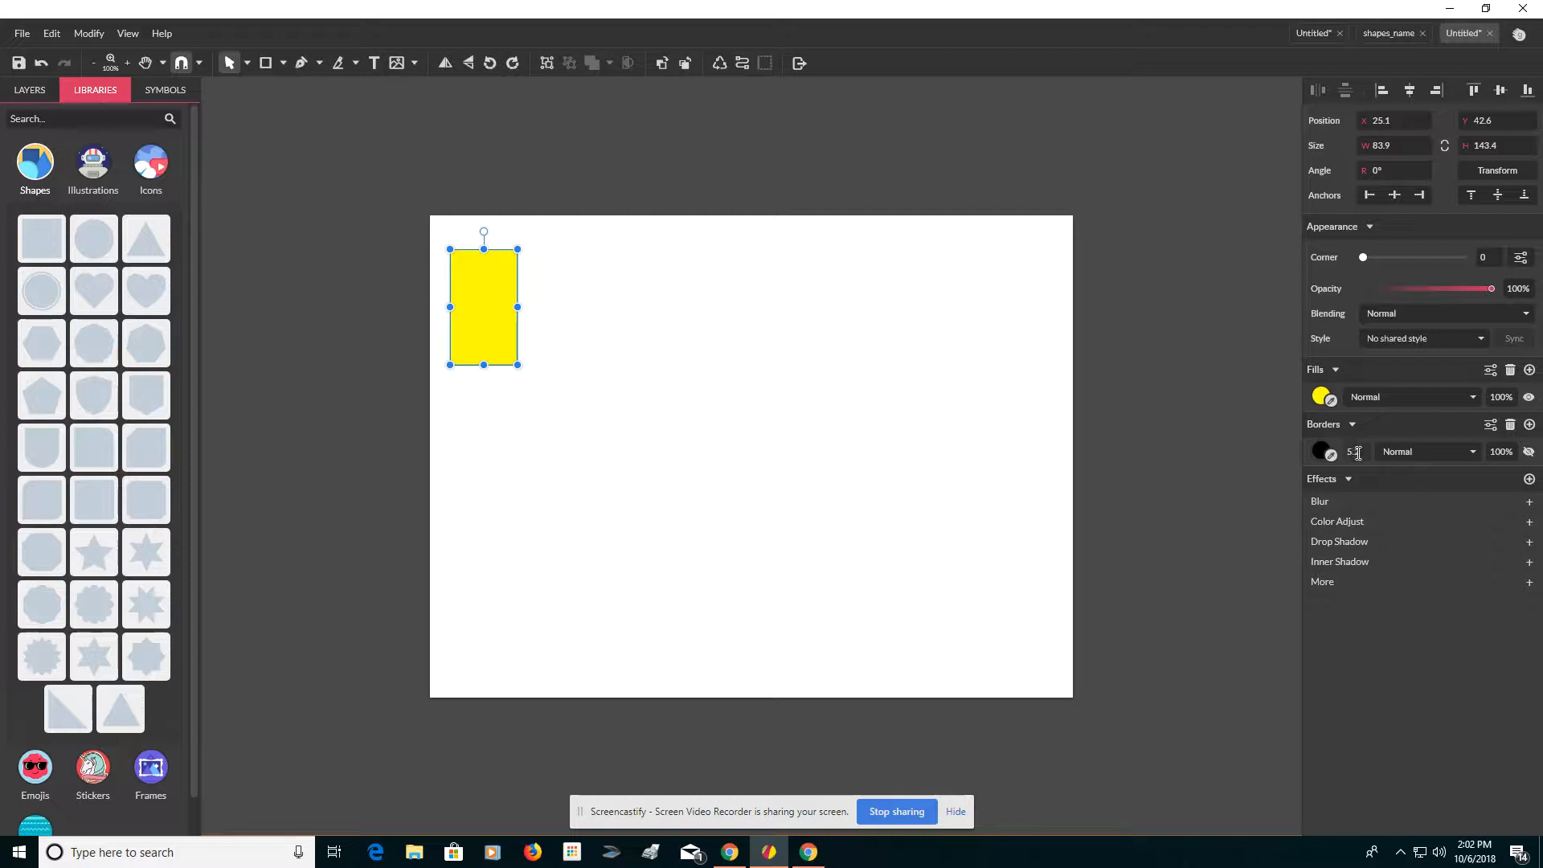
# Step: Set the yellow rectangle's border width to 1
pyautogui.click(1357, 452)
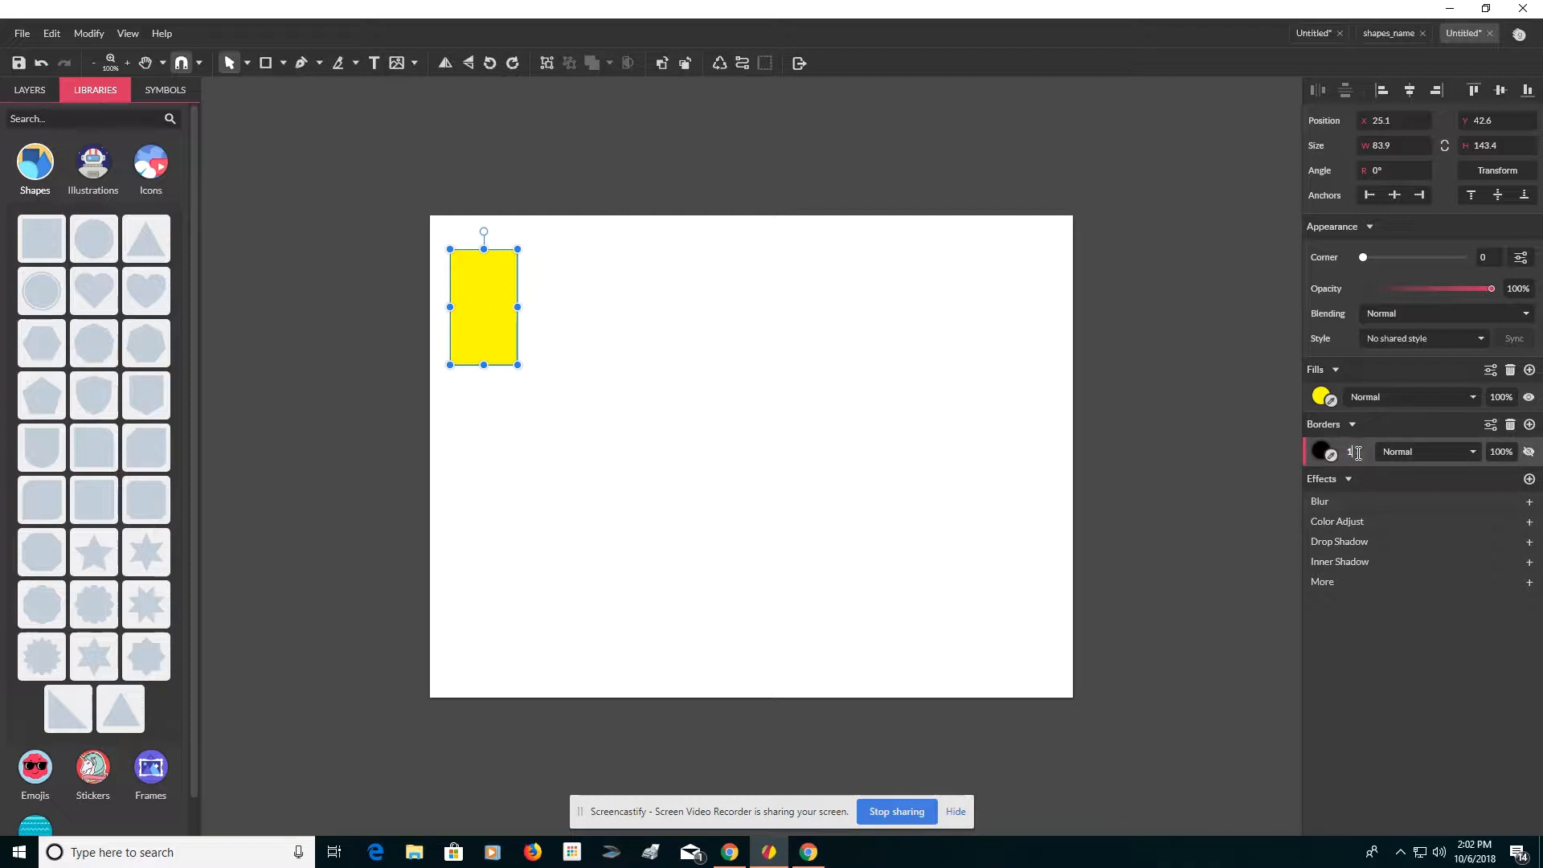
pyautogui.write('1')
pyautogui.press('Return')
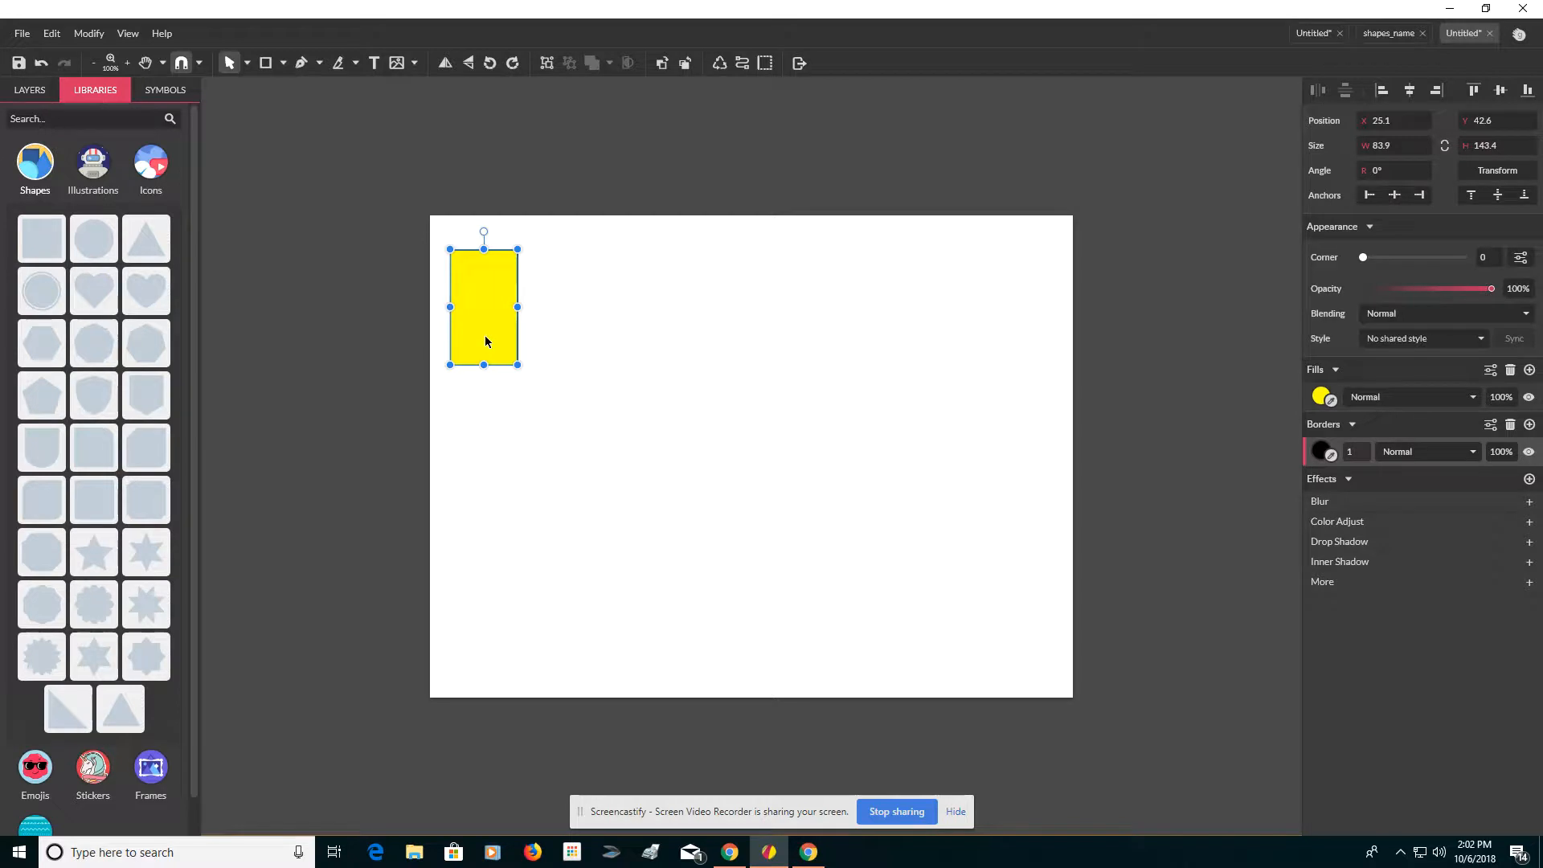
# Step: Duplicate the yellow rectangle down and to the right, and fill the copy red
pyautogui.moveTo(486, 342); pyautogui.dragTo(519, 376)
pyautogui.click(1322, 399)
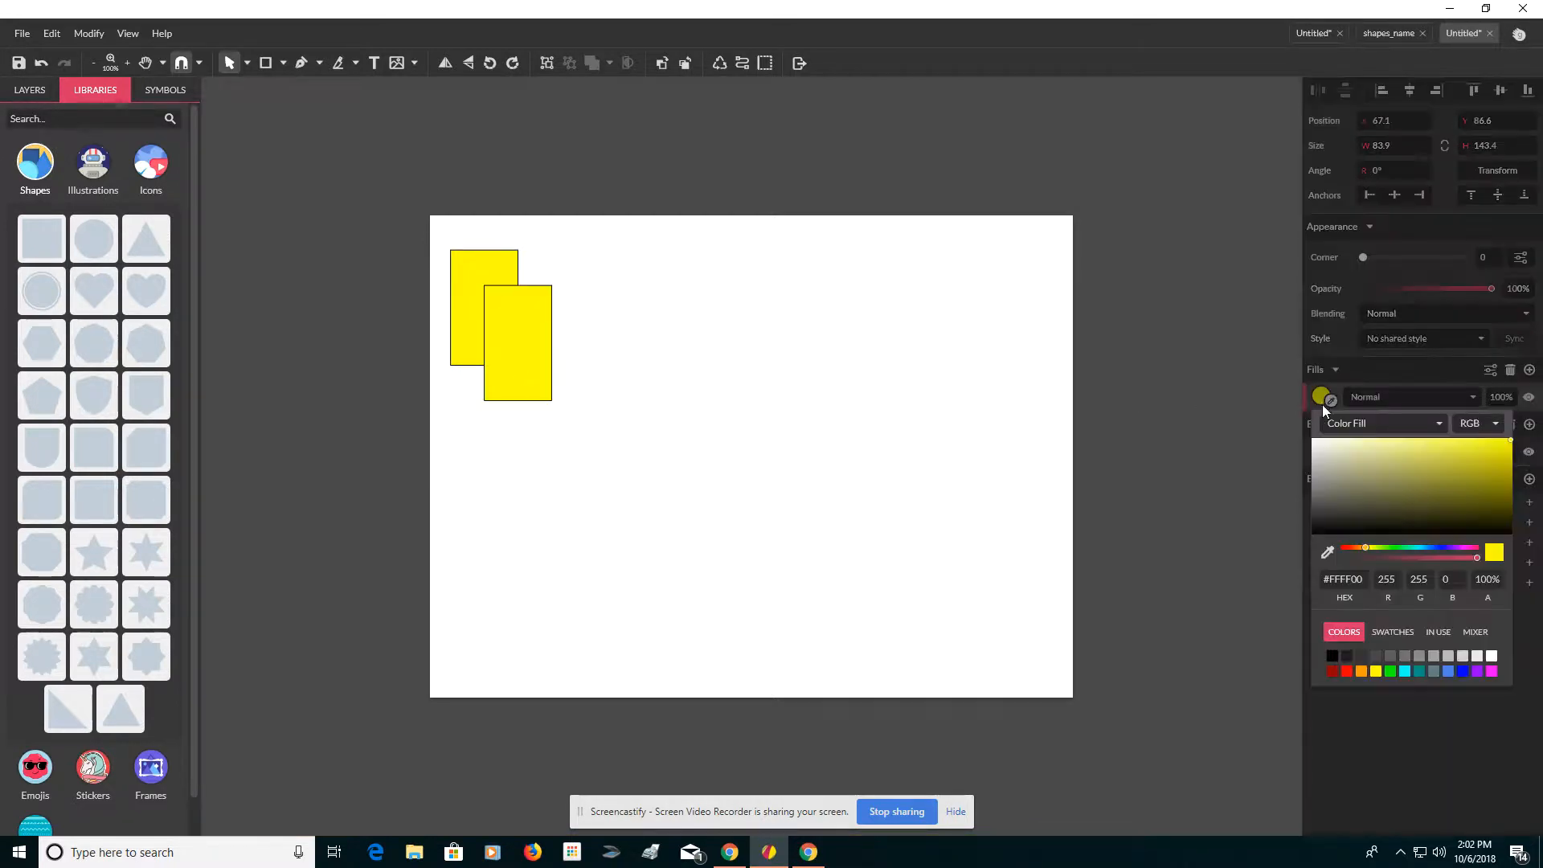
pyautogui.click(1346, 672)
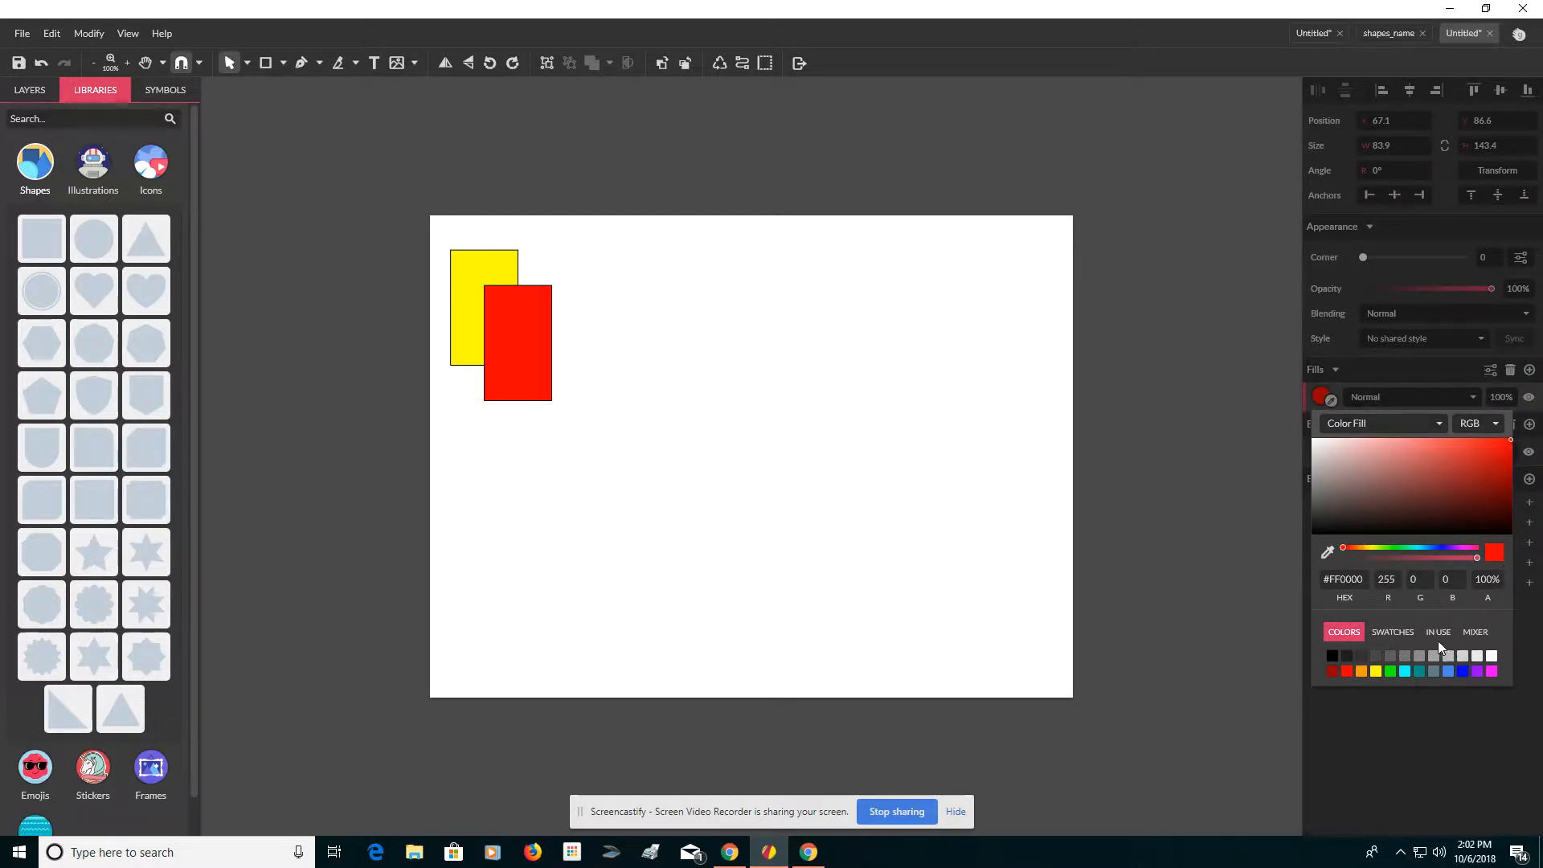
pyautogui.click(1464, 633)
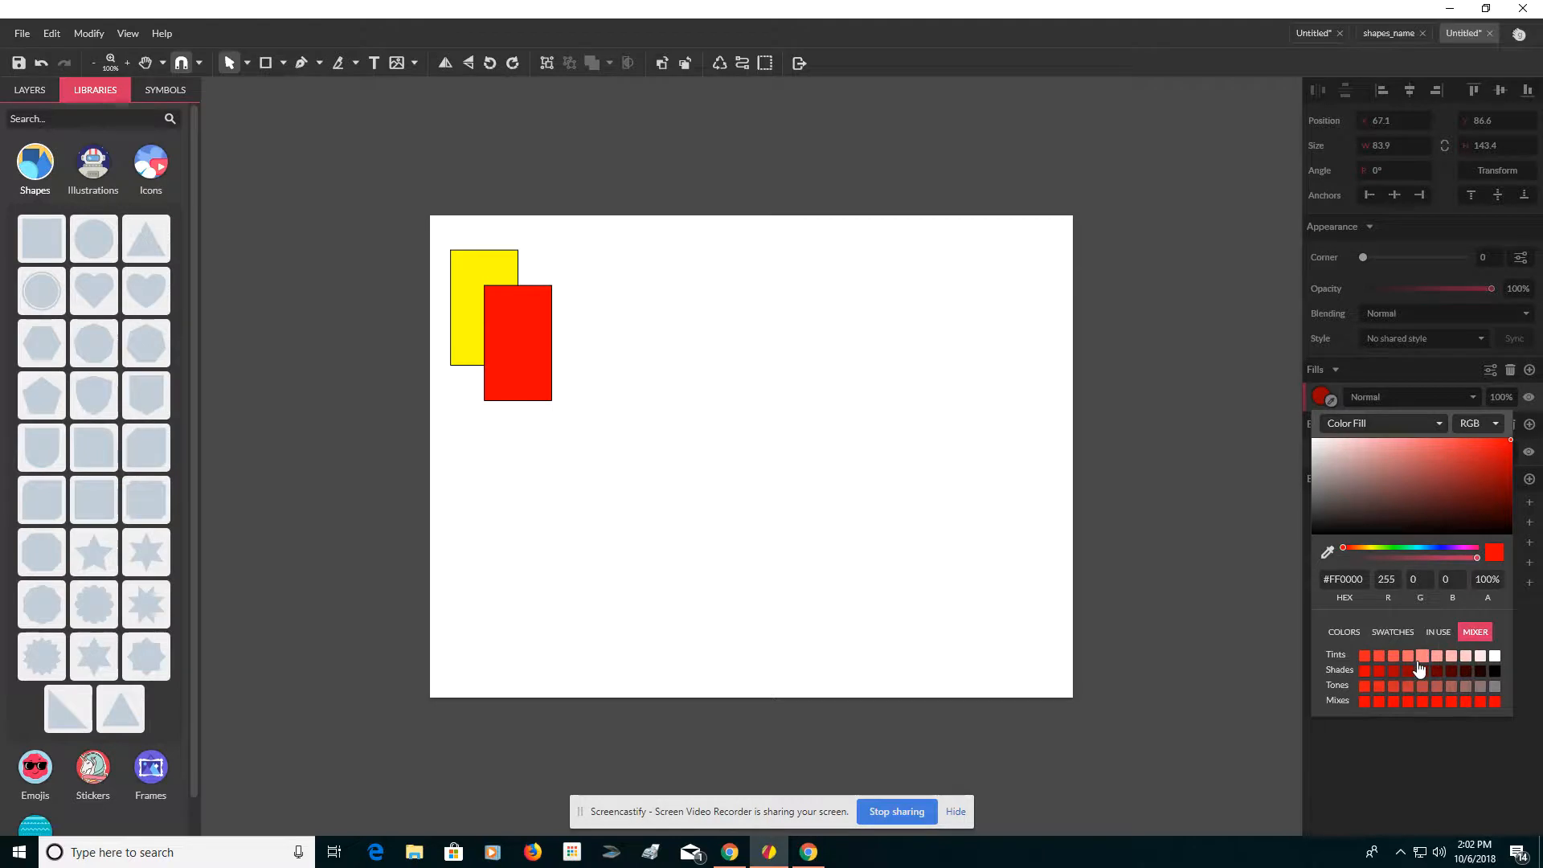
pyautogui.click(1342, 635)
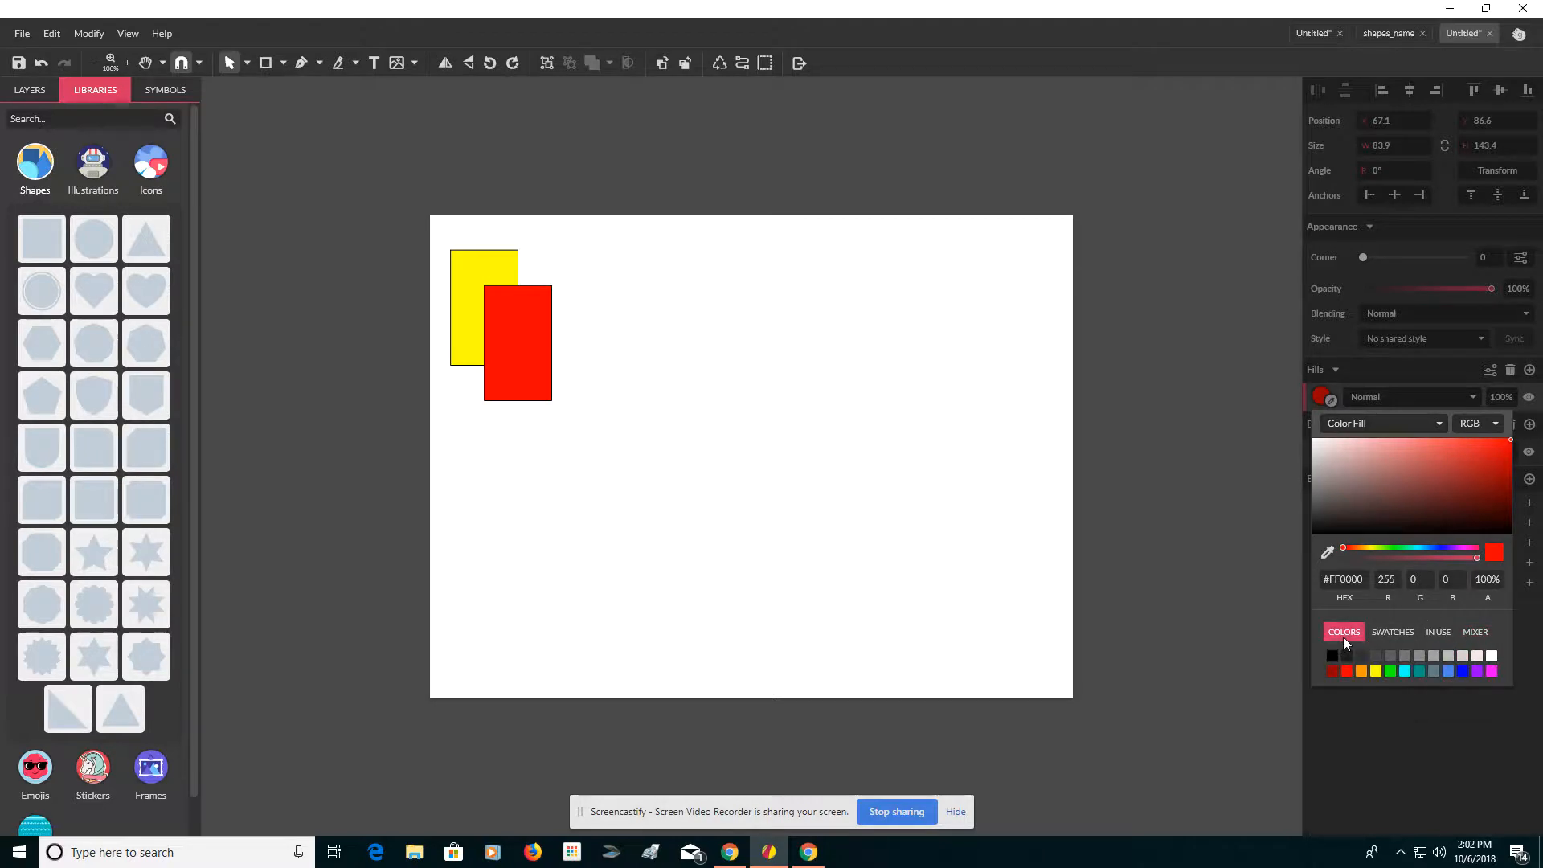
# Step: Duplicate the red rectangle four times in a diagonal series, then undo all four copies
pyautogui.click(538, 351)
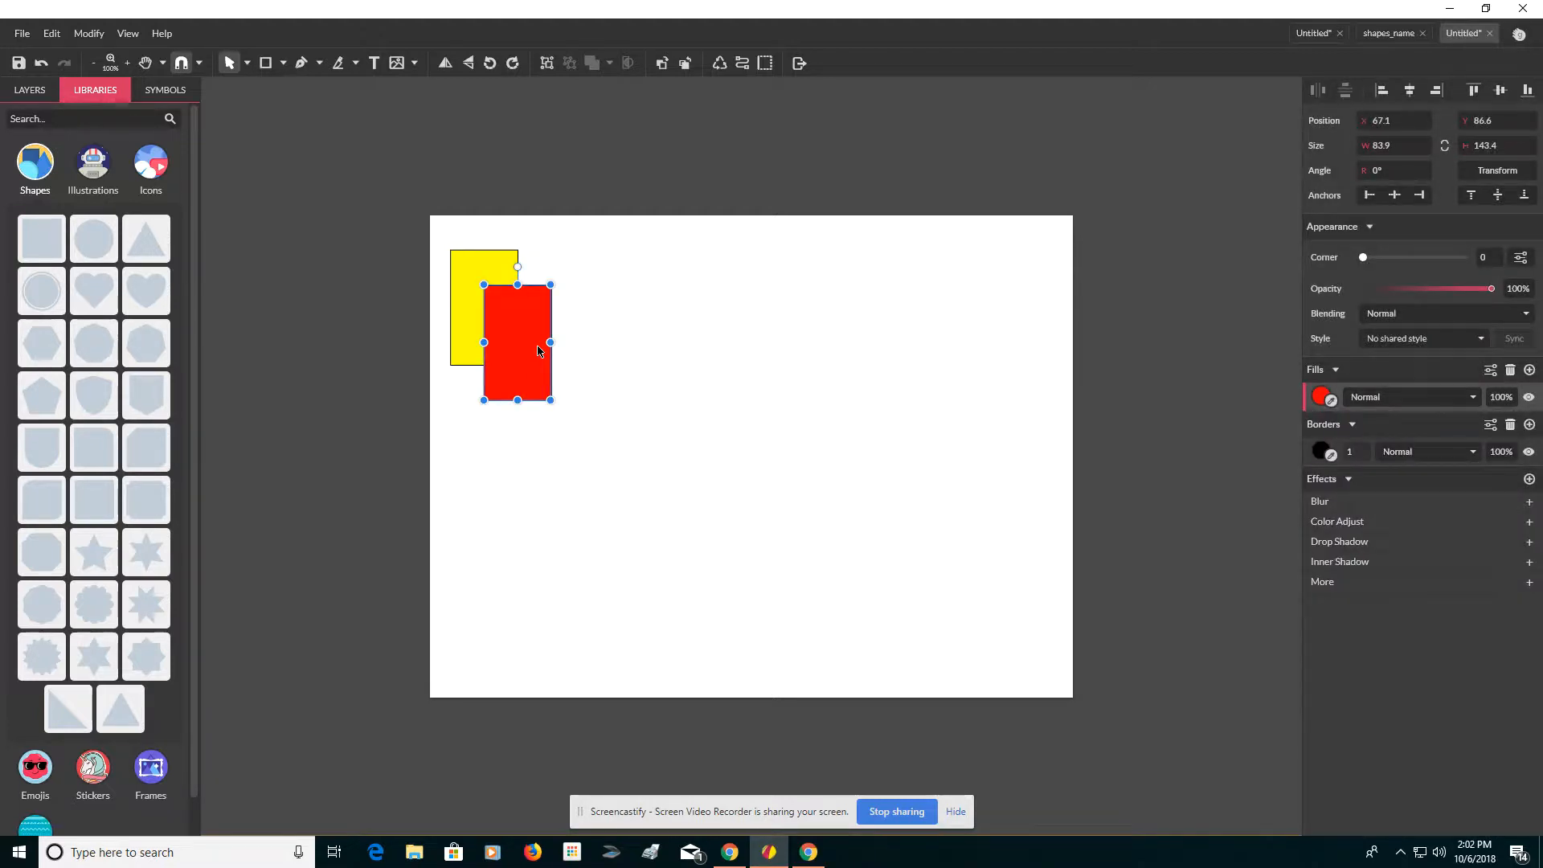
pyautogui.hotkey('ctrl', 'd')
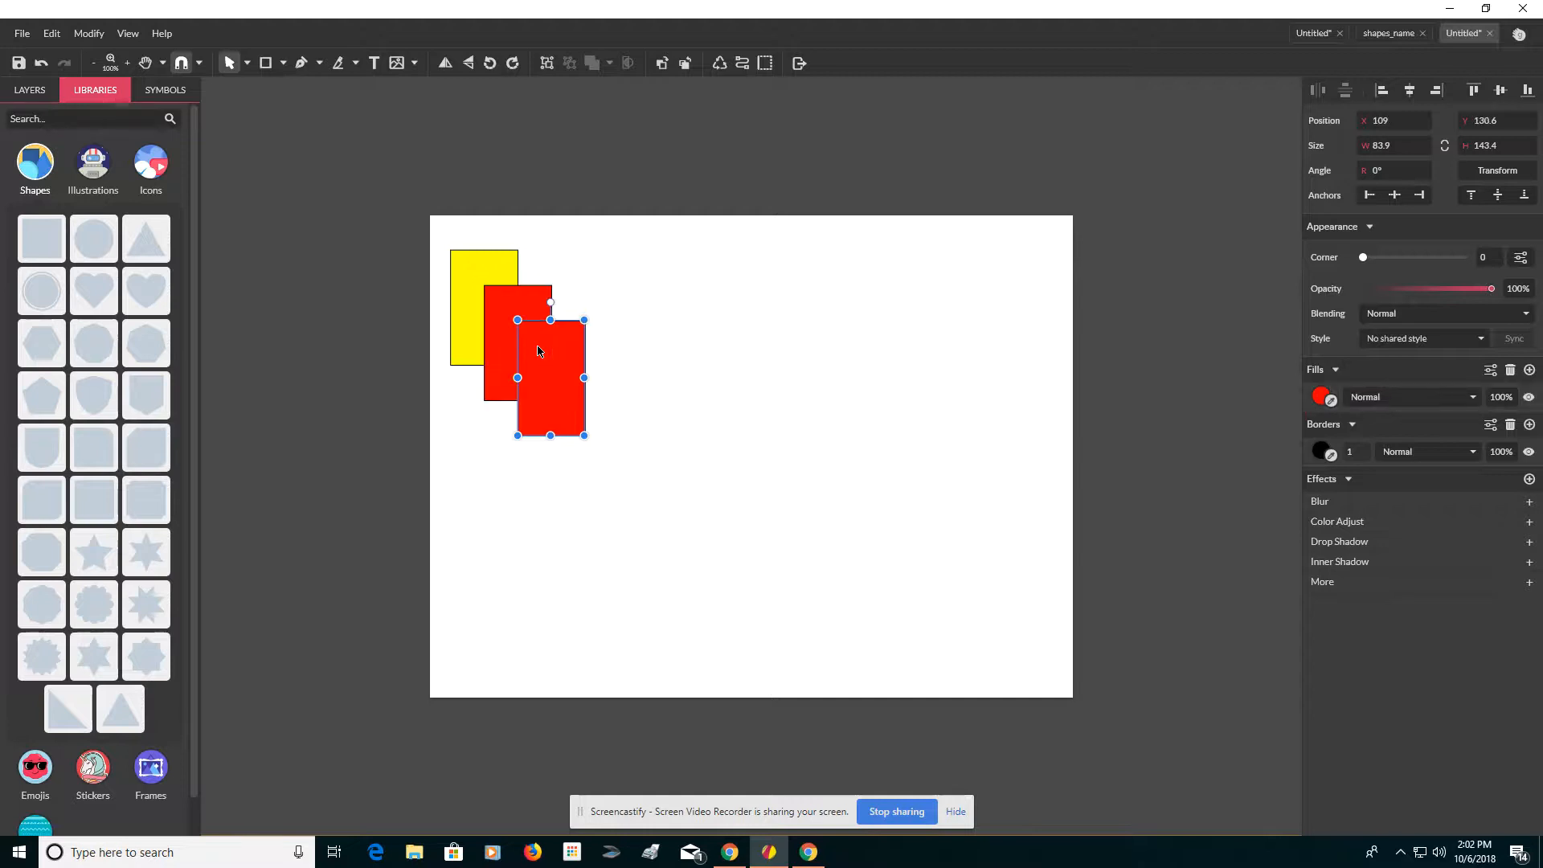
pyautogui.hotkey('ctrl', 'd')
pyautogui.hotkey('ctrl', 'd')
pyautogui.hotkey('ctrl', 'd')
pyautogui.hotkey('ctrl', 'd')
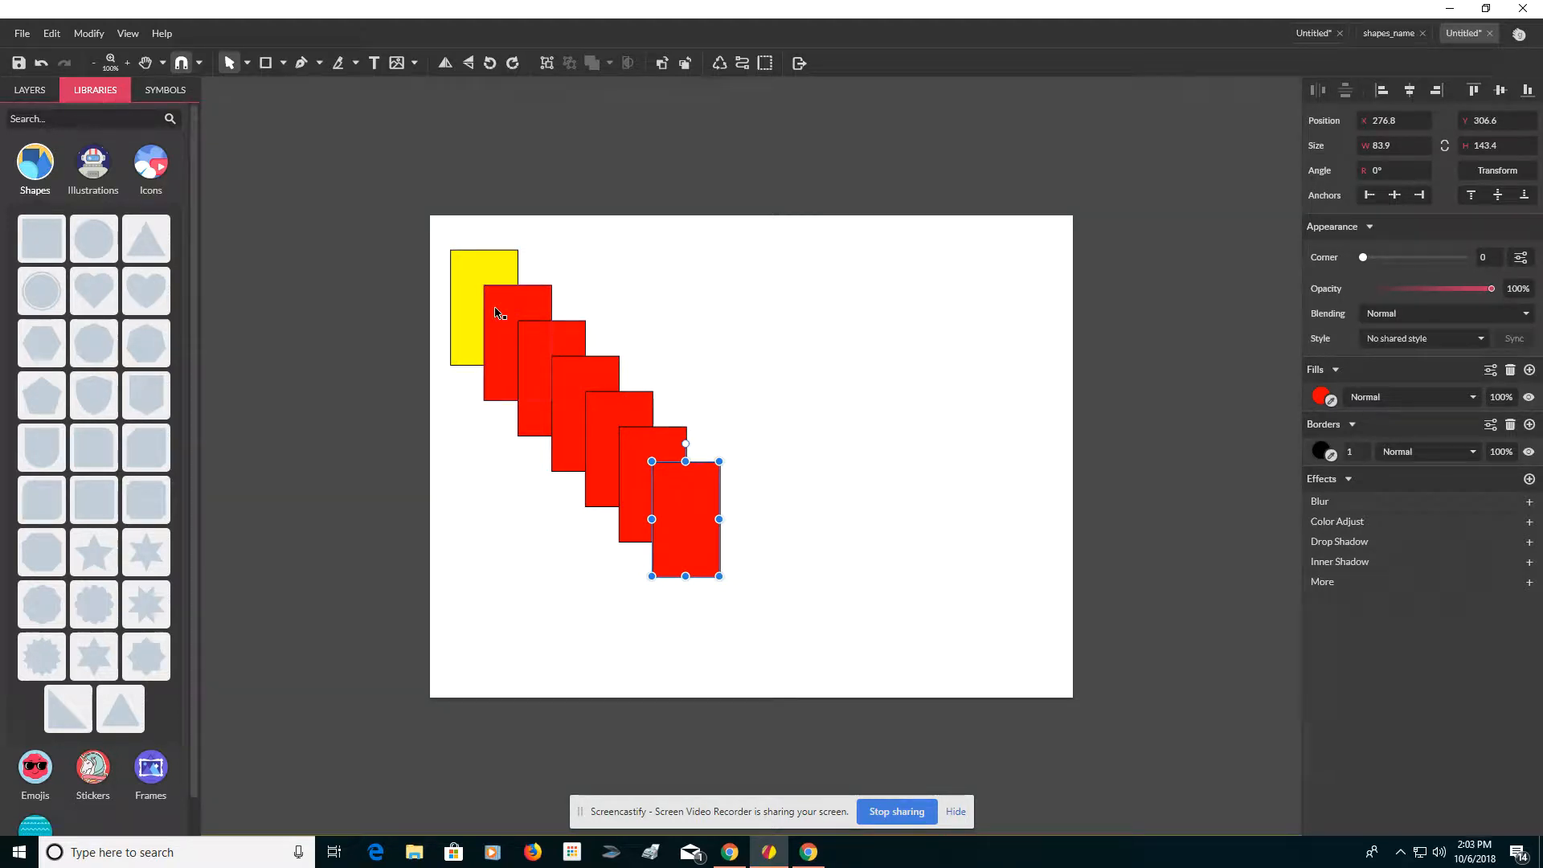
pyautogui.hotkey('ctrl', 'z')
pyautogui.hotkey('ctrl', 'z')
pyautogui.hotkey('ctrl', 'z')
pyautogui.hotkey('ctrl', 'z')
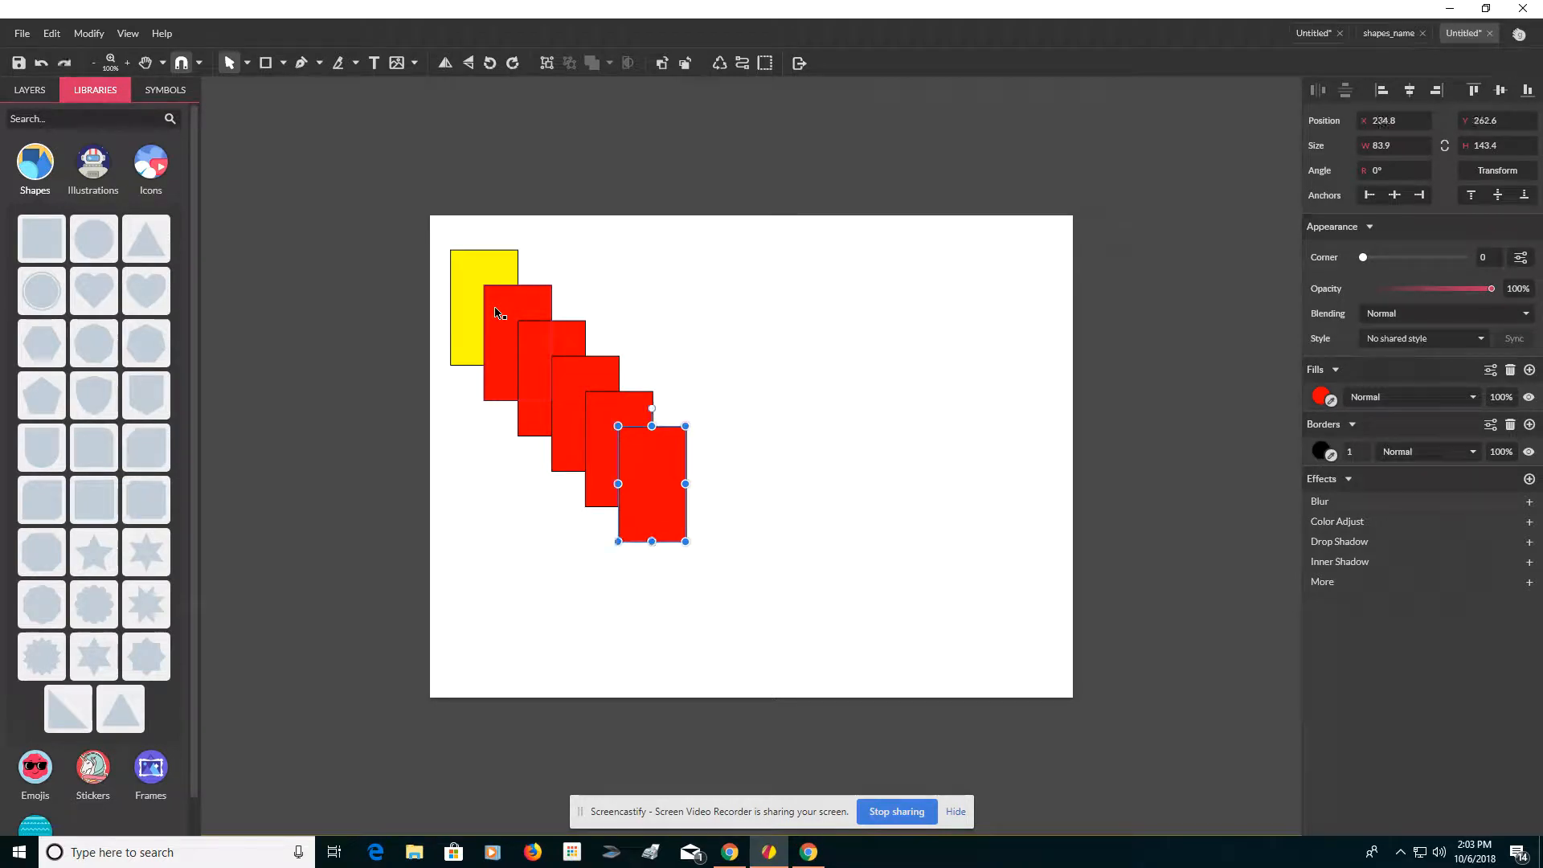
pyautogui.hotkey('ctrl', 'z')
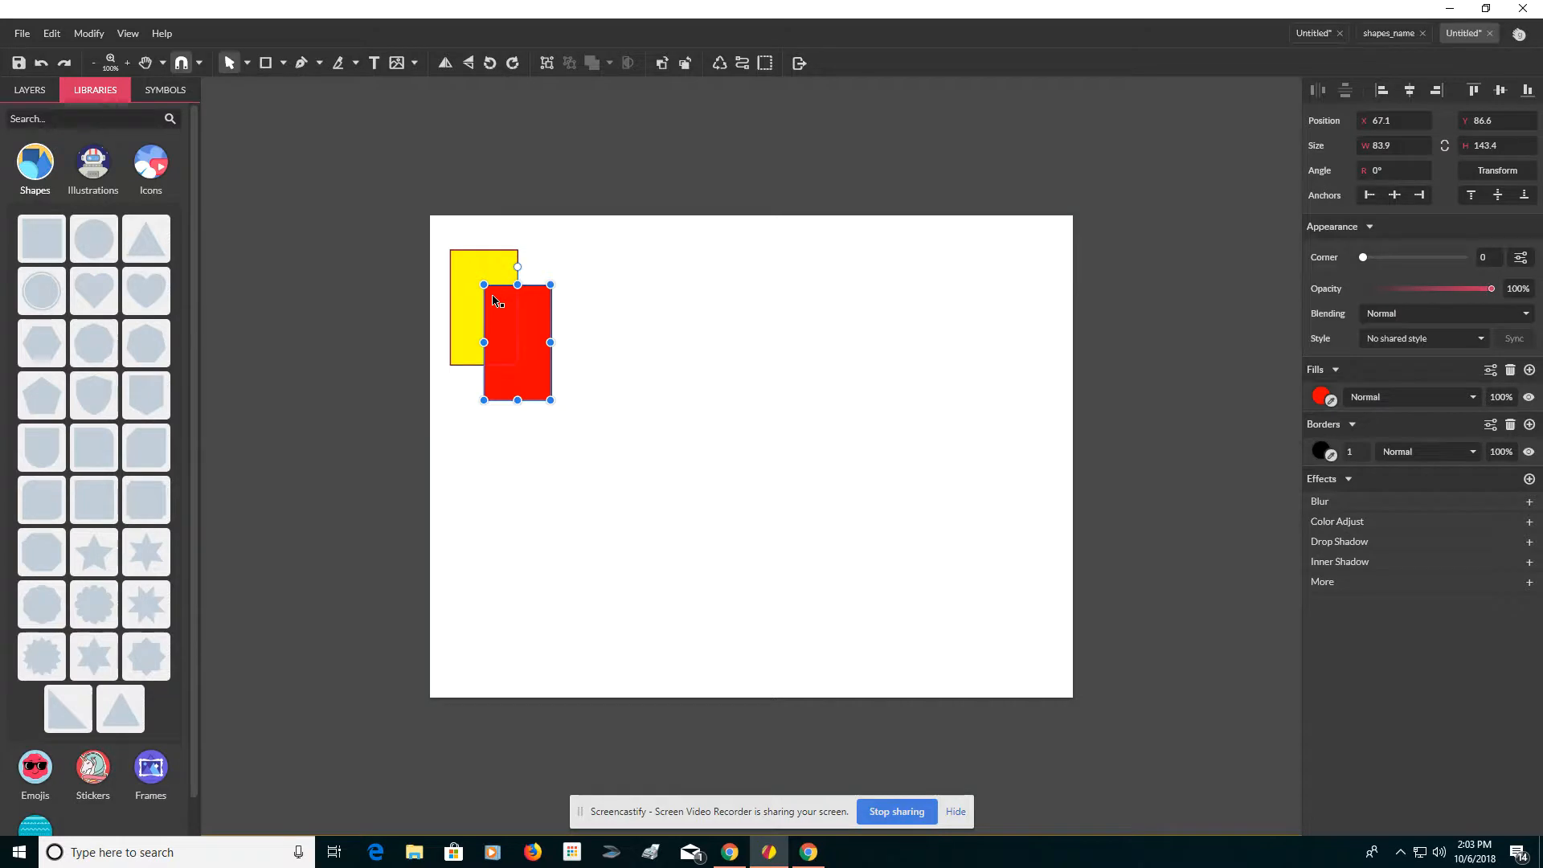
# Step: Duplicate the red rectangle upward, fill the copy blue and shift it so it overlaps the yellow one
pyautogui.moveTo(512, 309); pyautogui.dragTo(521, 261)
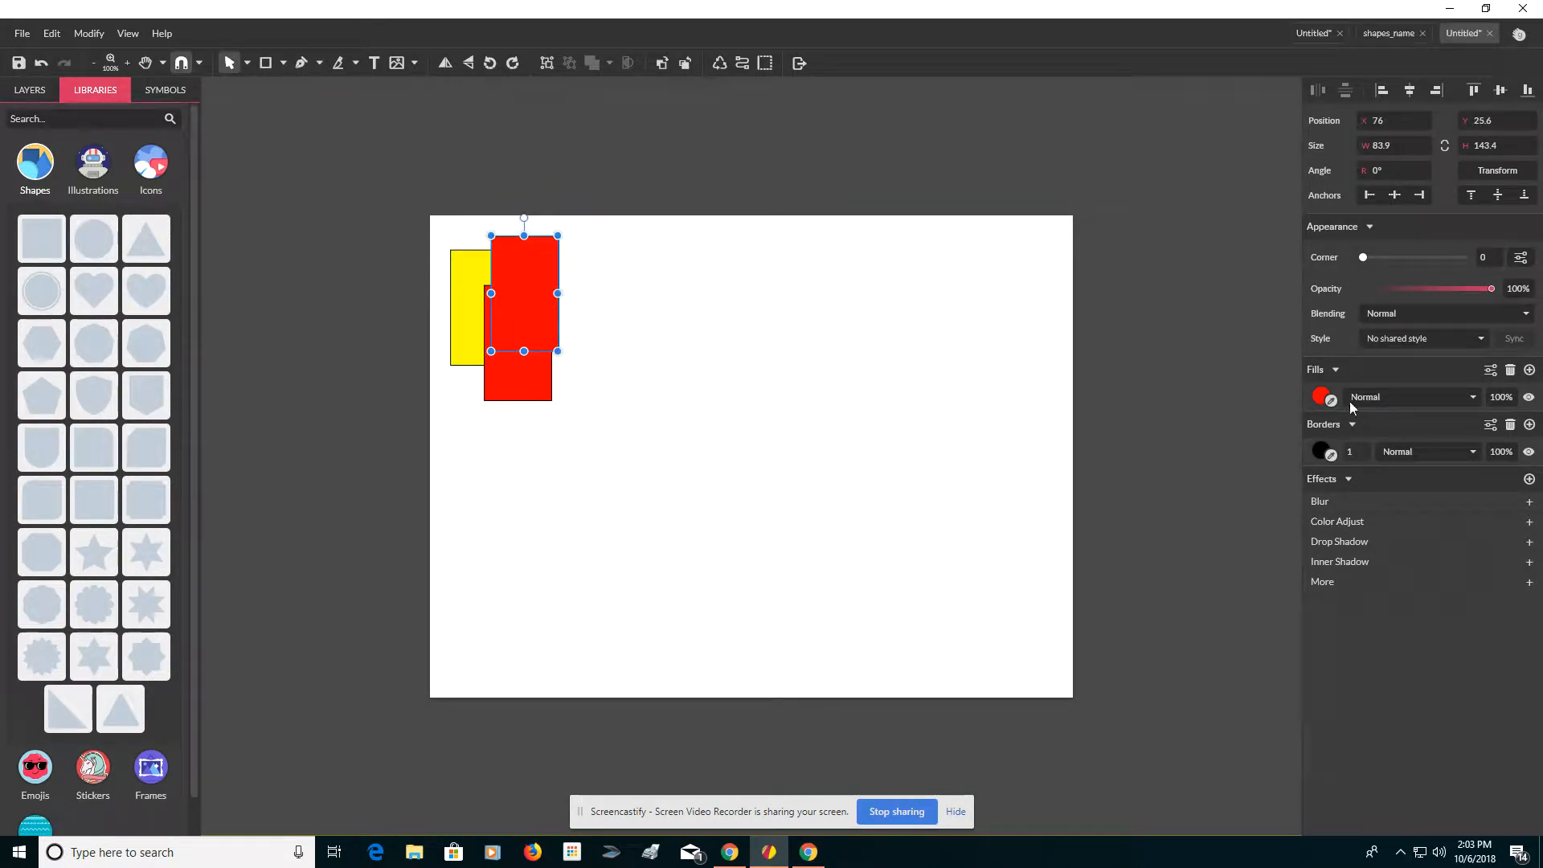
pyautogui.click(1321, 396)
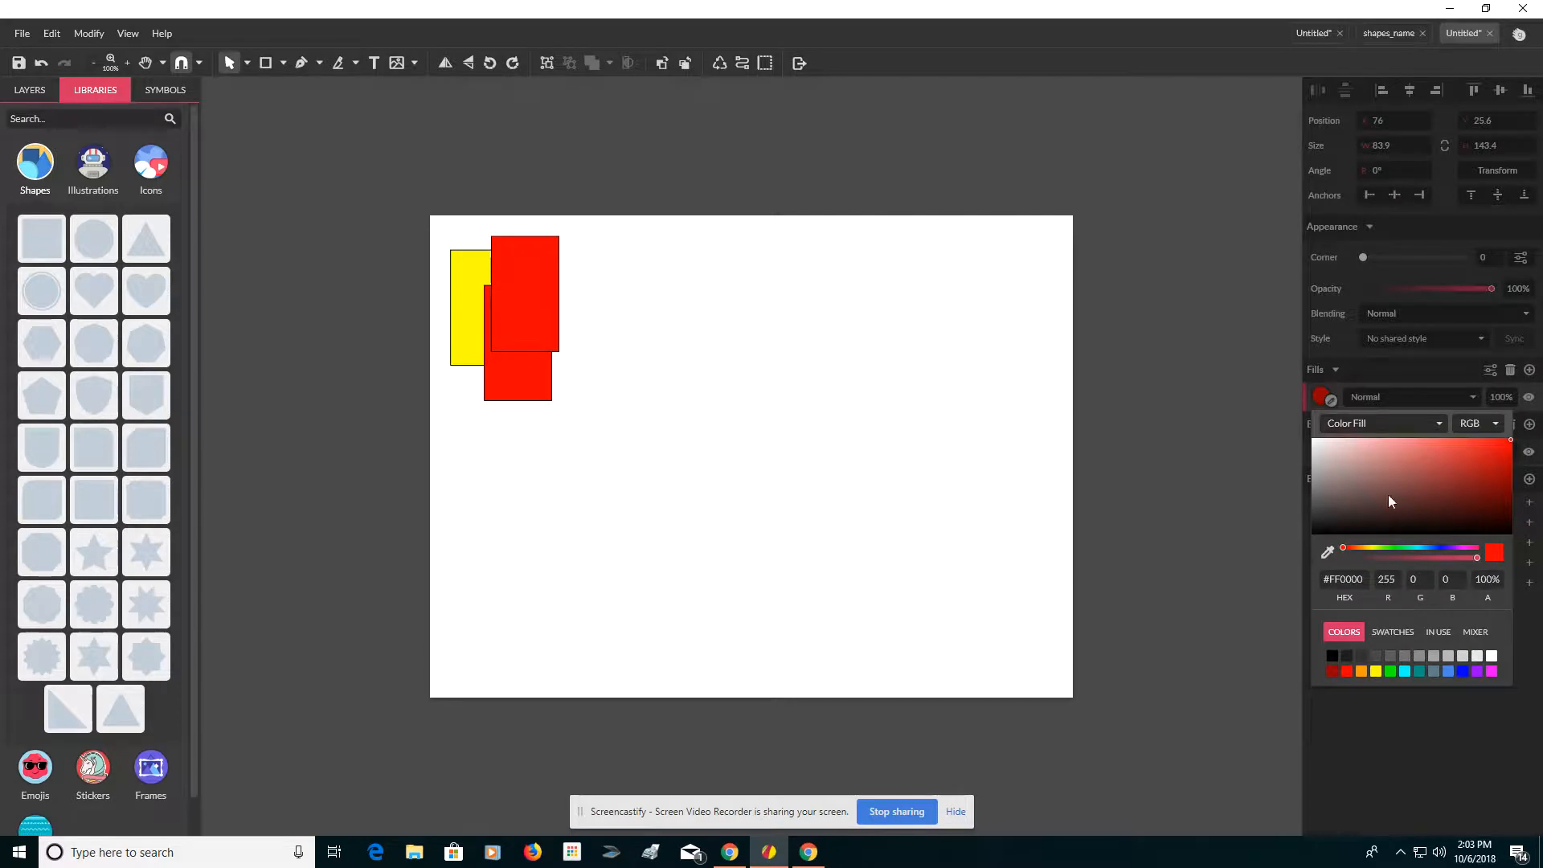
pyautogui.click(1462, 671)
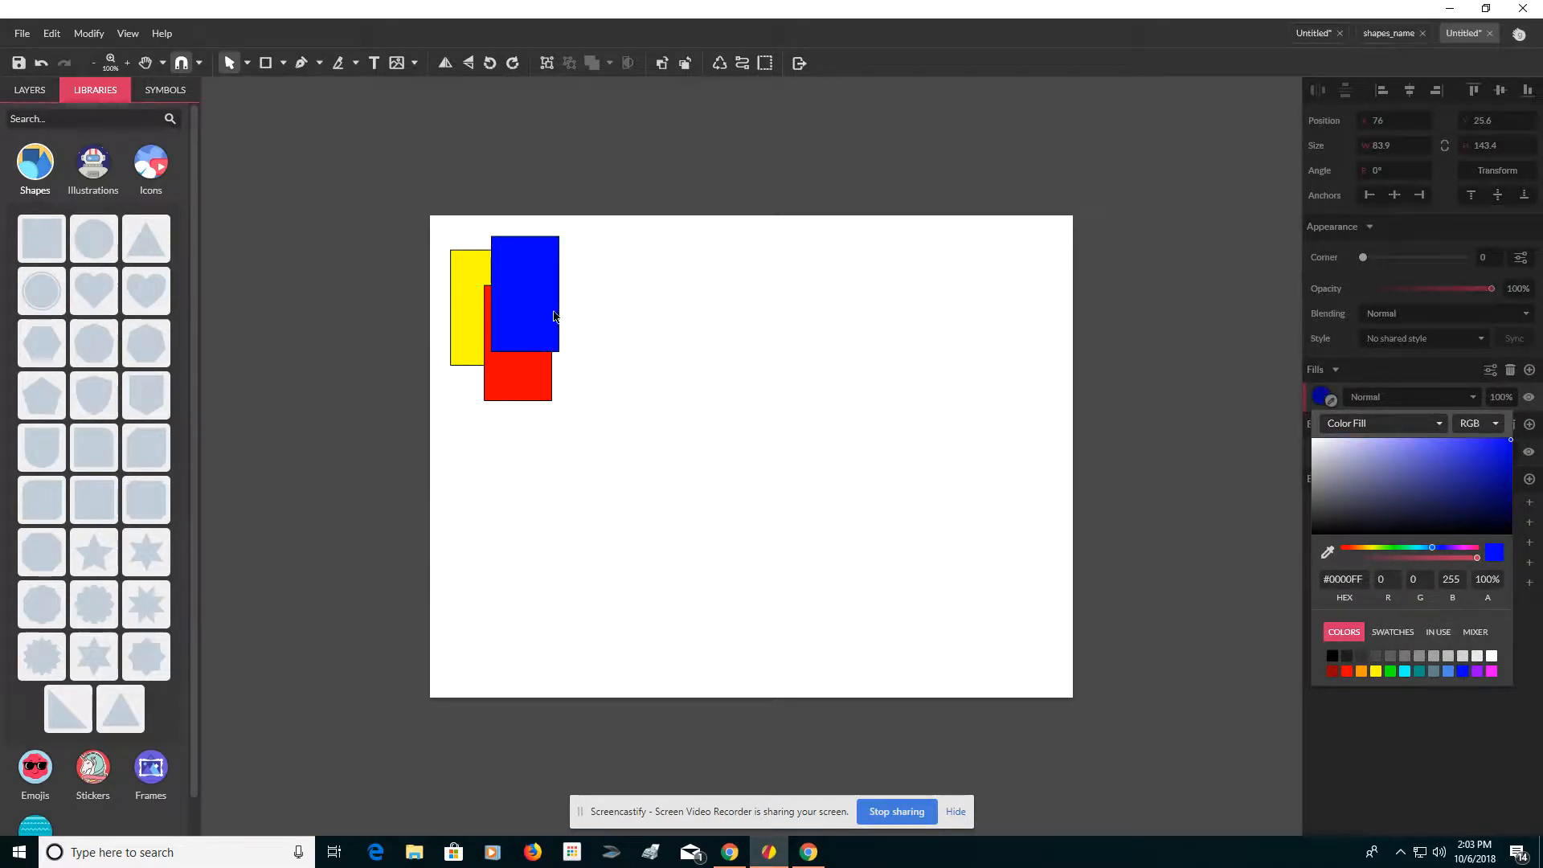
pyautogui.moveTo(517, 302); pyautogui.dragTo(539, 310)
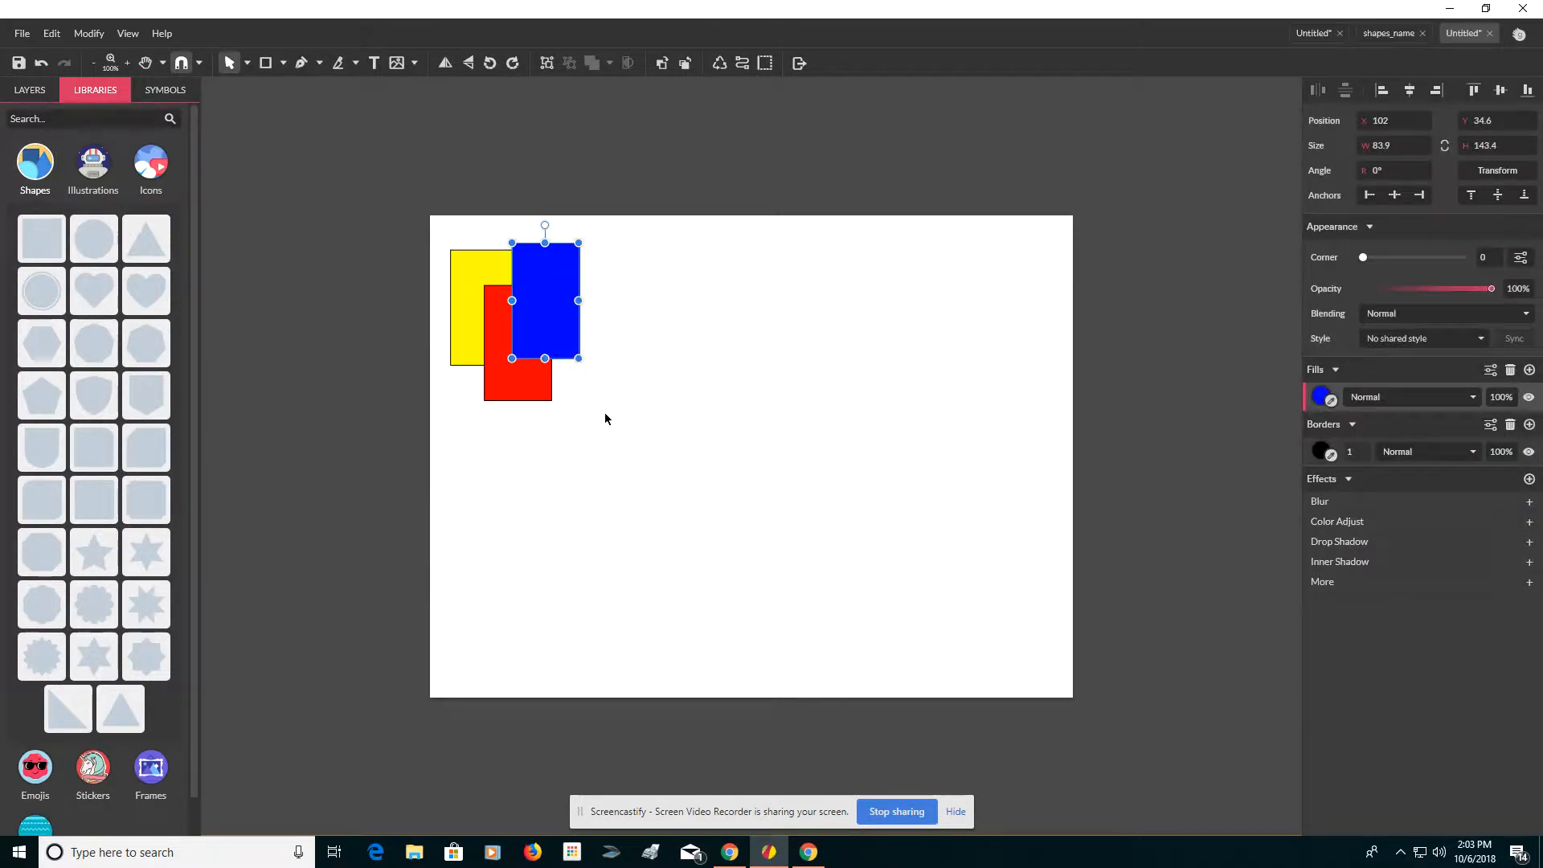
# Step: Select the three rectangles and group them
pyautogui.moveTo(605, 417); pyautogui.dragTo(453, 222)
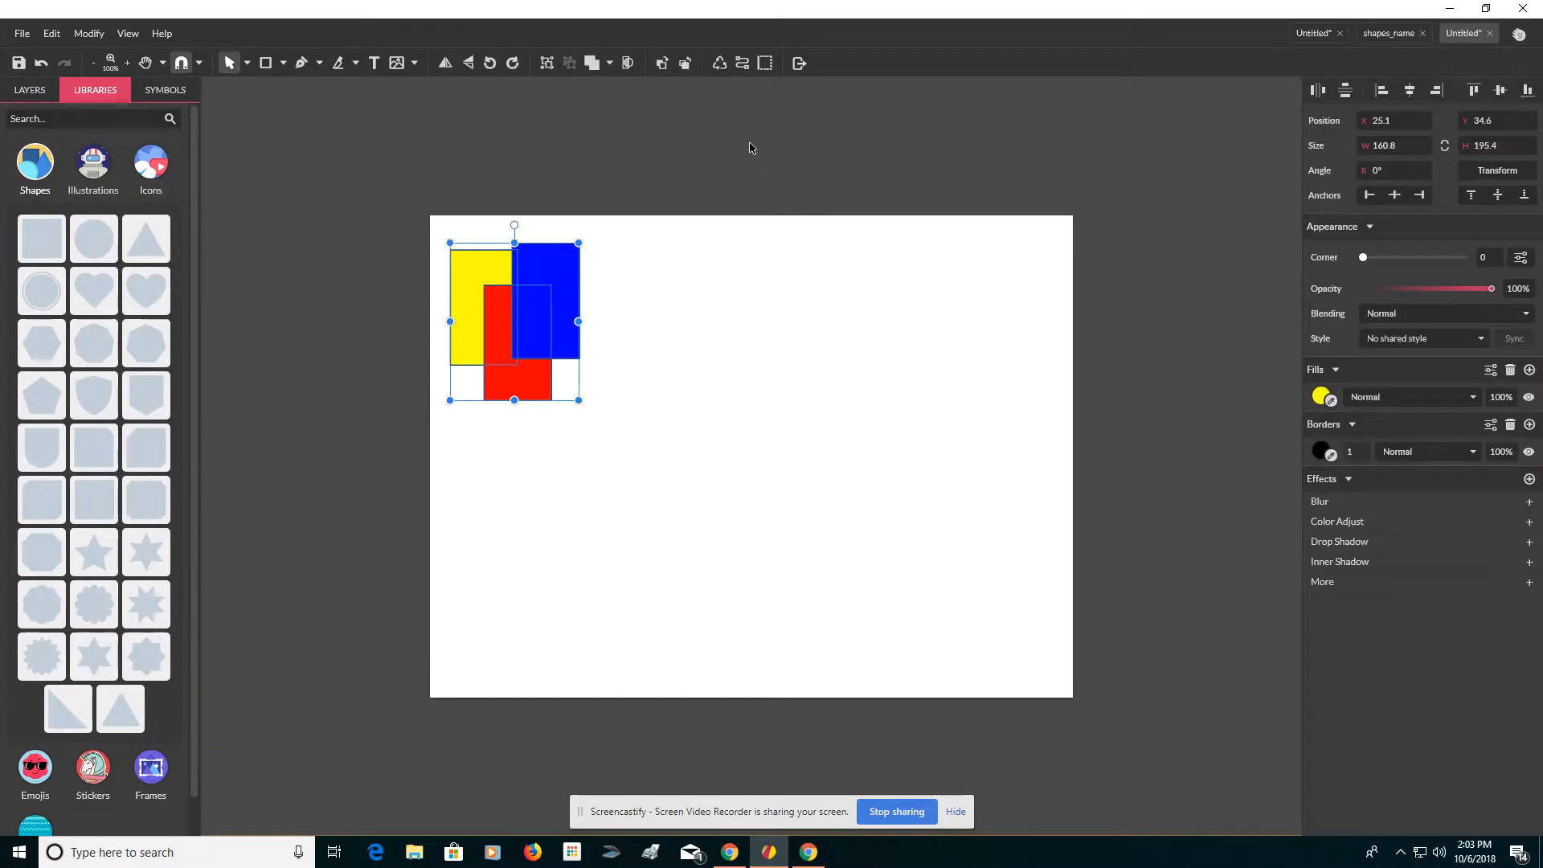
pyautogui.click(549, 64)
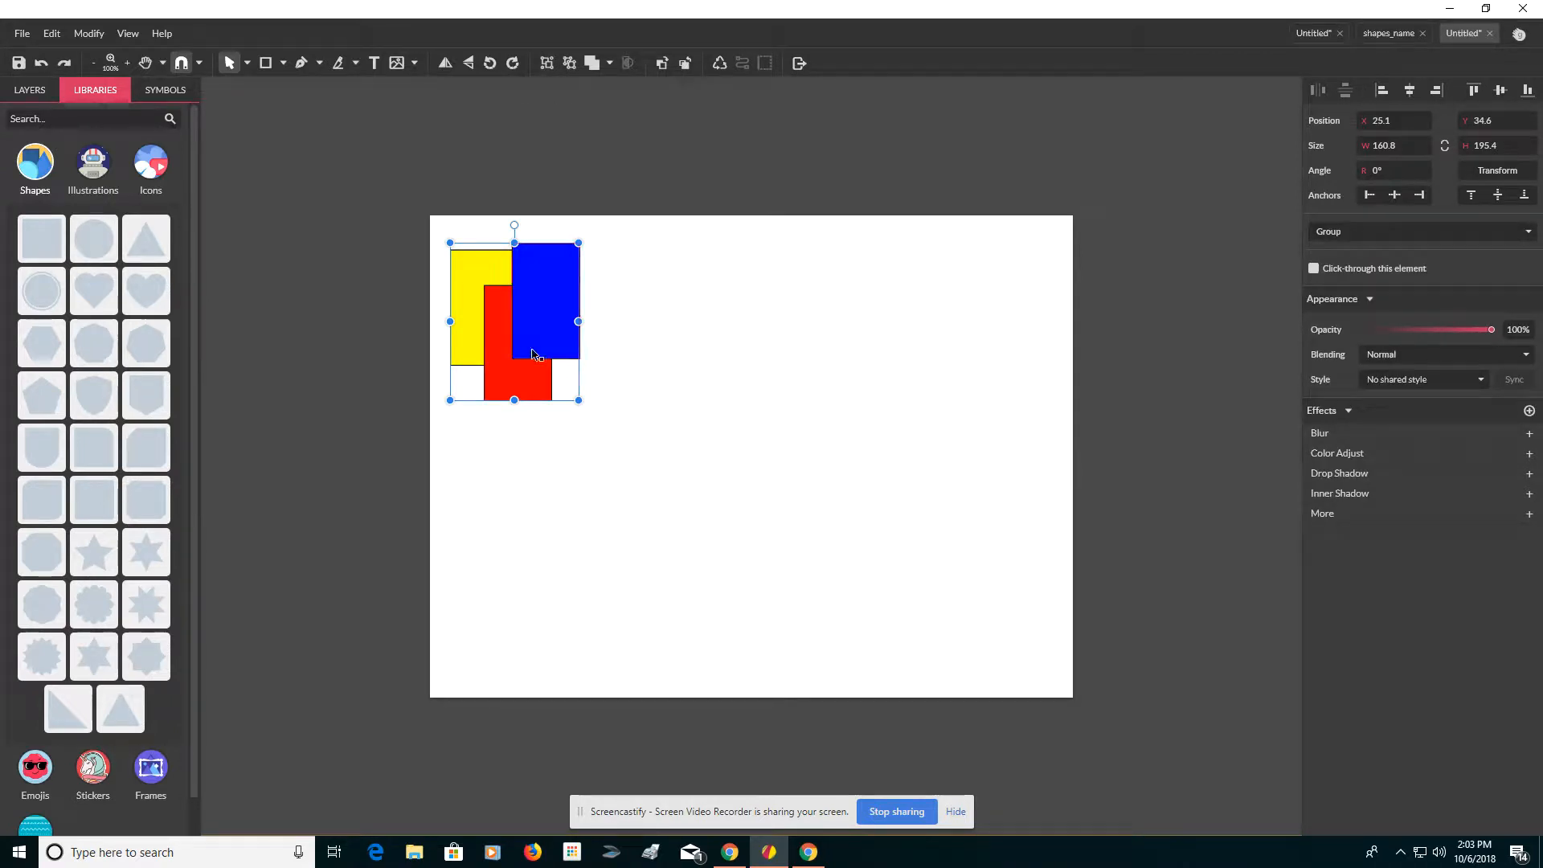
# Step: Duplicate the rectangle group and delete the copy
pyautogui.moveTo(532, 349); pyautogui.dragTo(643, 491)
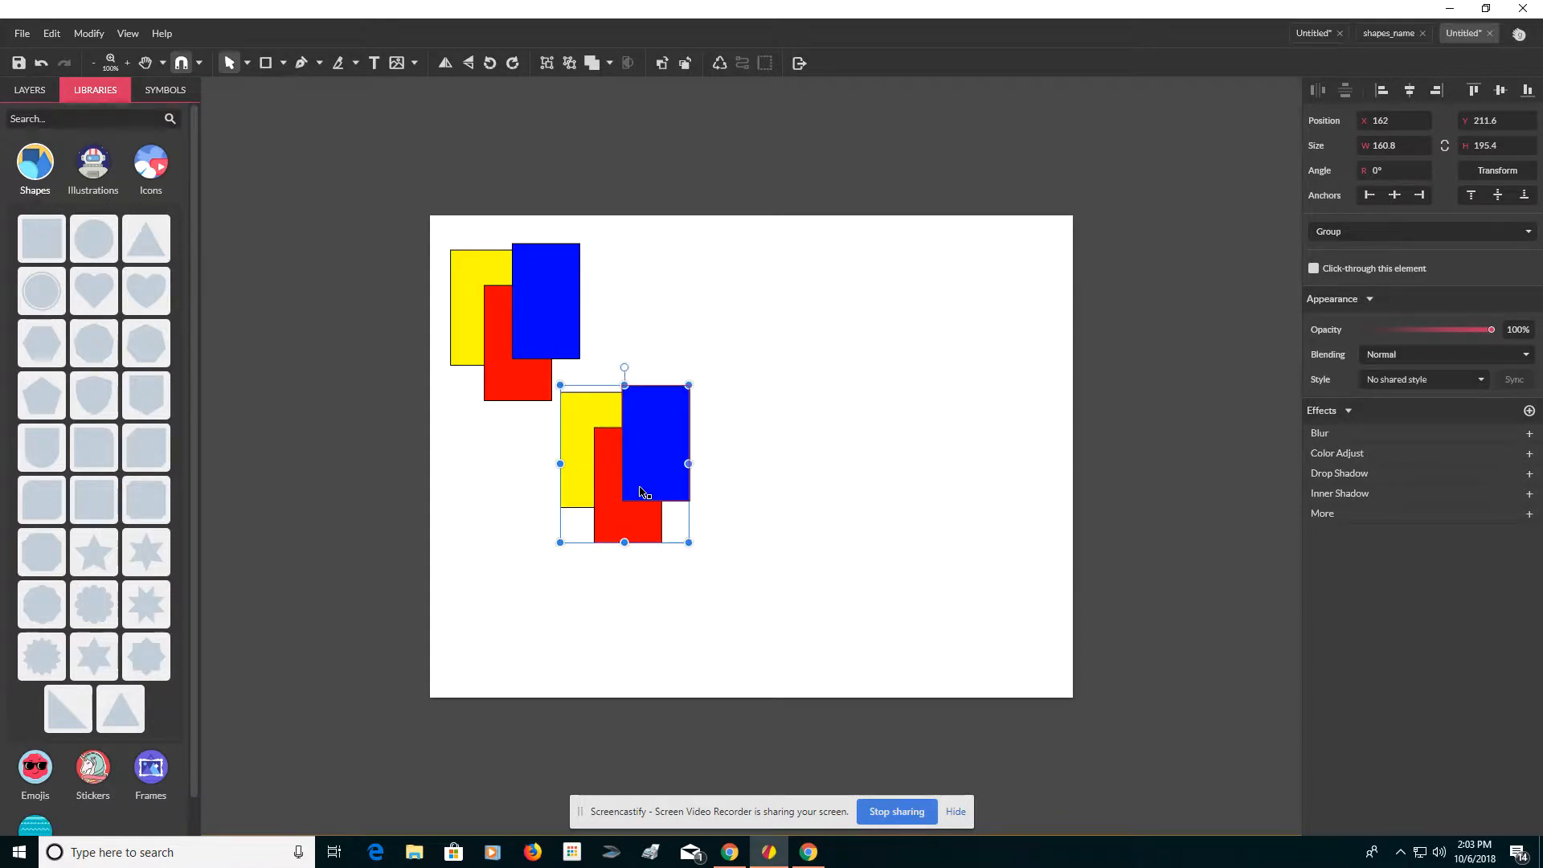
pyautogui.press('Delete')
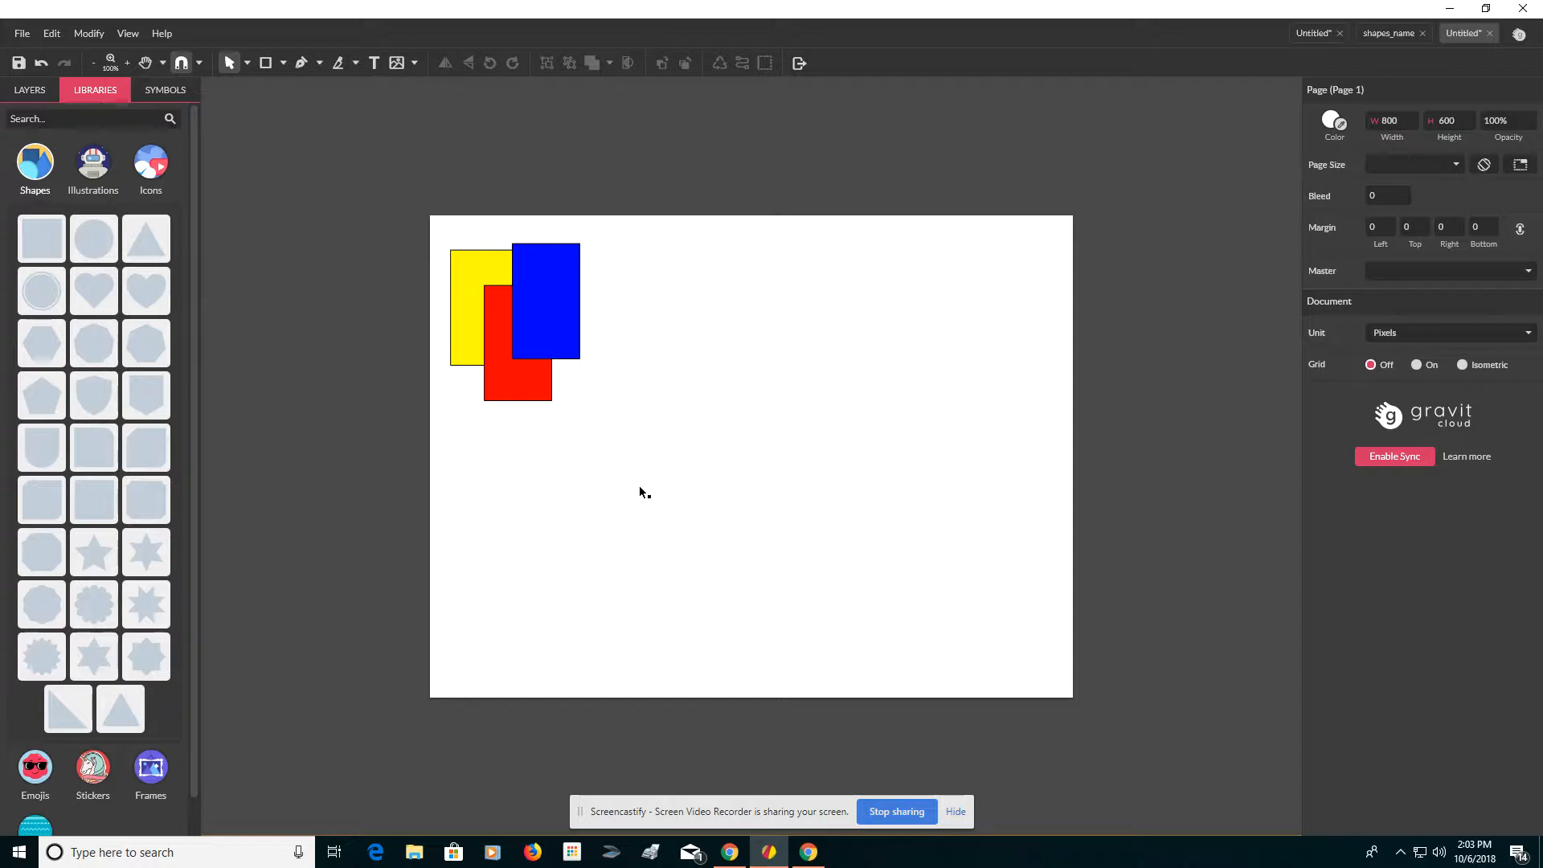
# Step: Place a scalloped flower shape, about 262 px wide, left of the page and fill it yellow
pyautogui.press('space')
pyautogui.moveTo(645, 492); pyautogui.dragTo(848, 491)
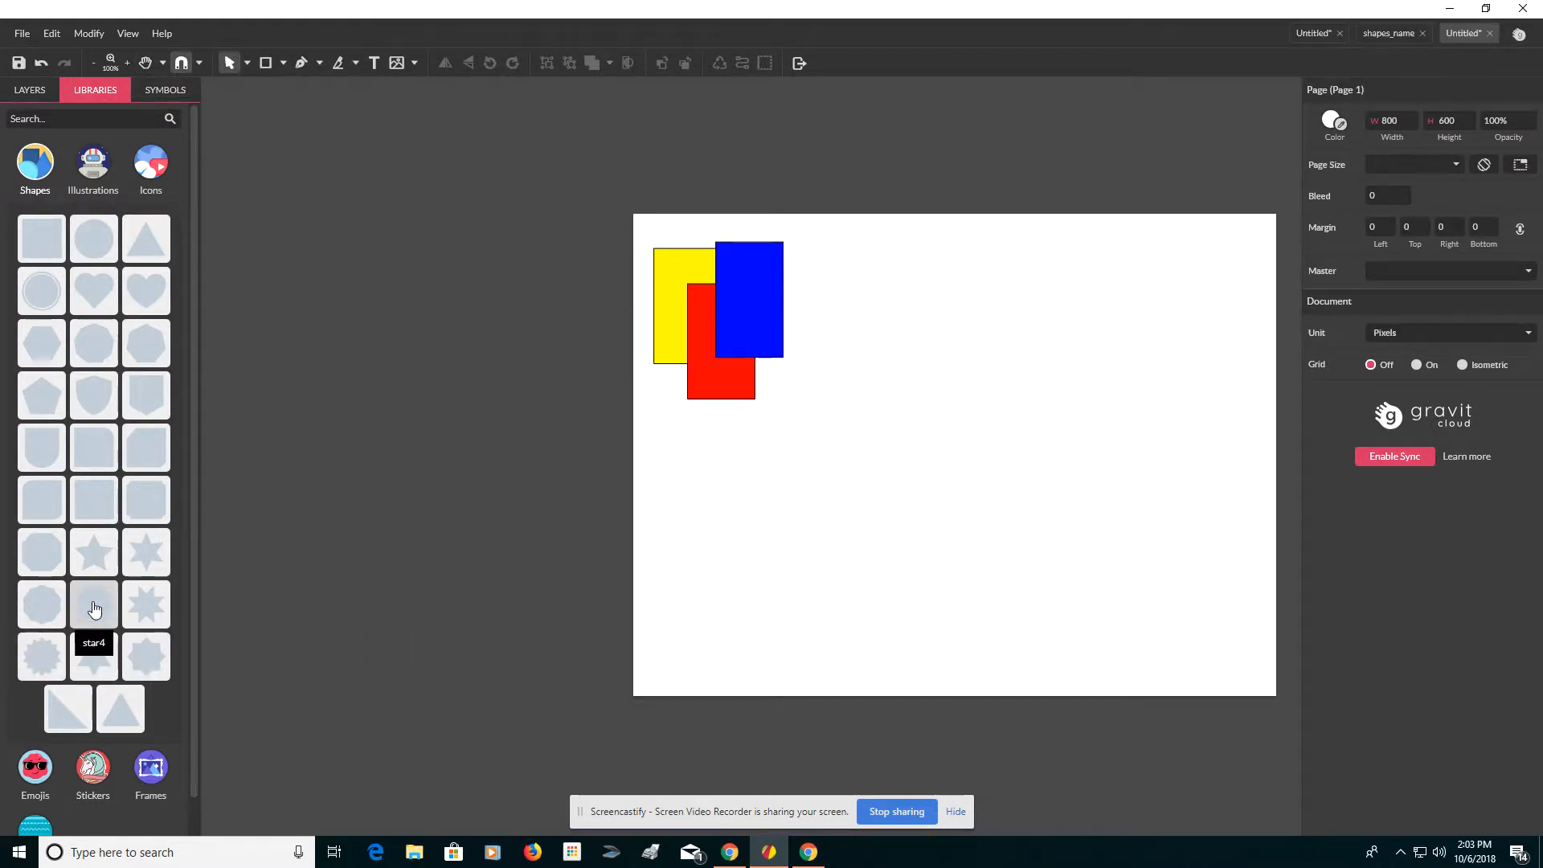
pyautogui.moveTo(94, 608); pyautogui.dragTo(332, 577)
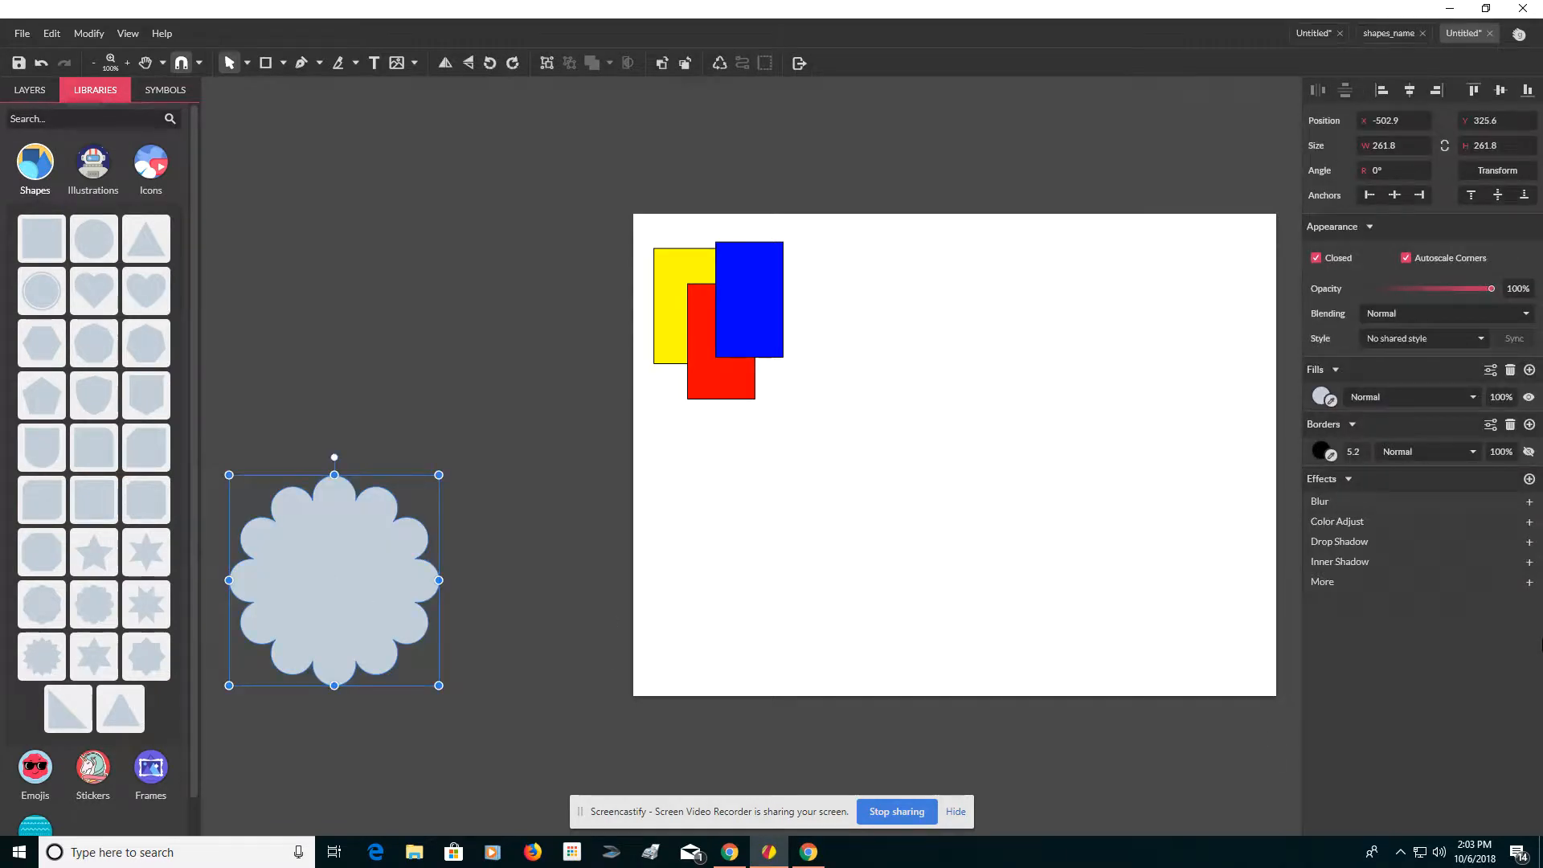
pyautogui.click(1319, 396)
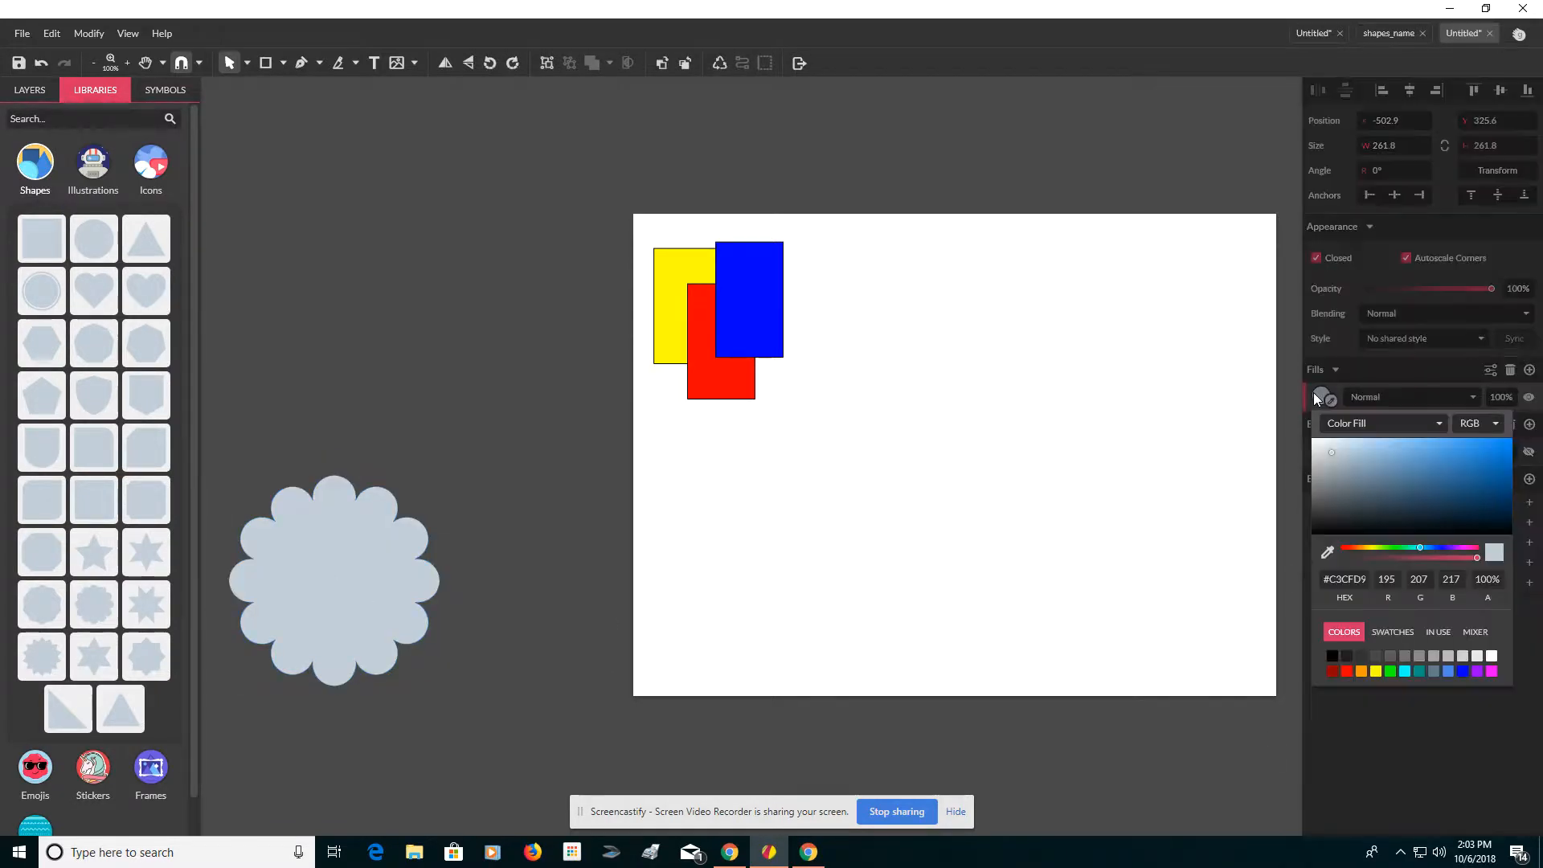
pyautogui.click(1375, 672)
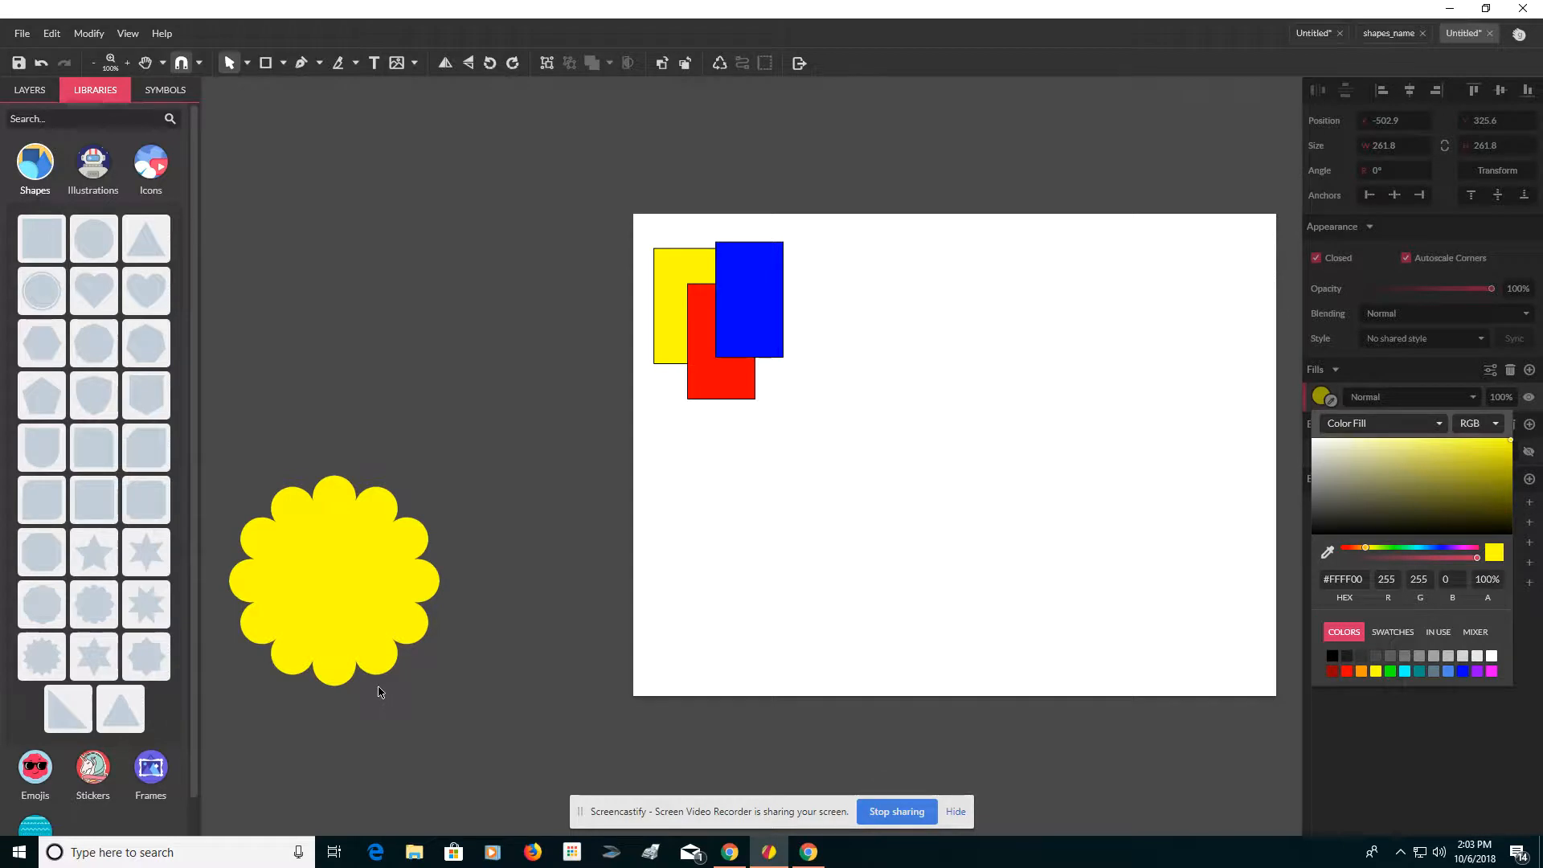
pyautogui.click(403, 606)
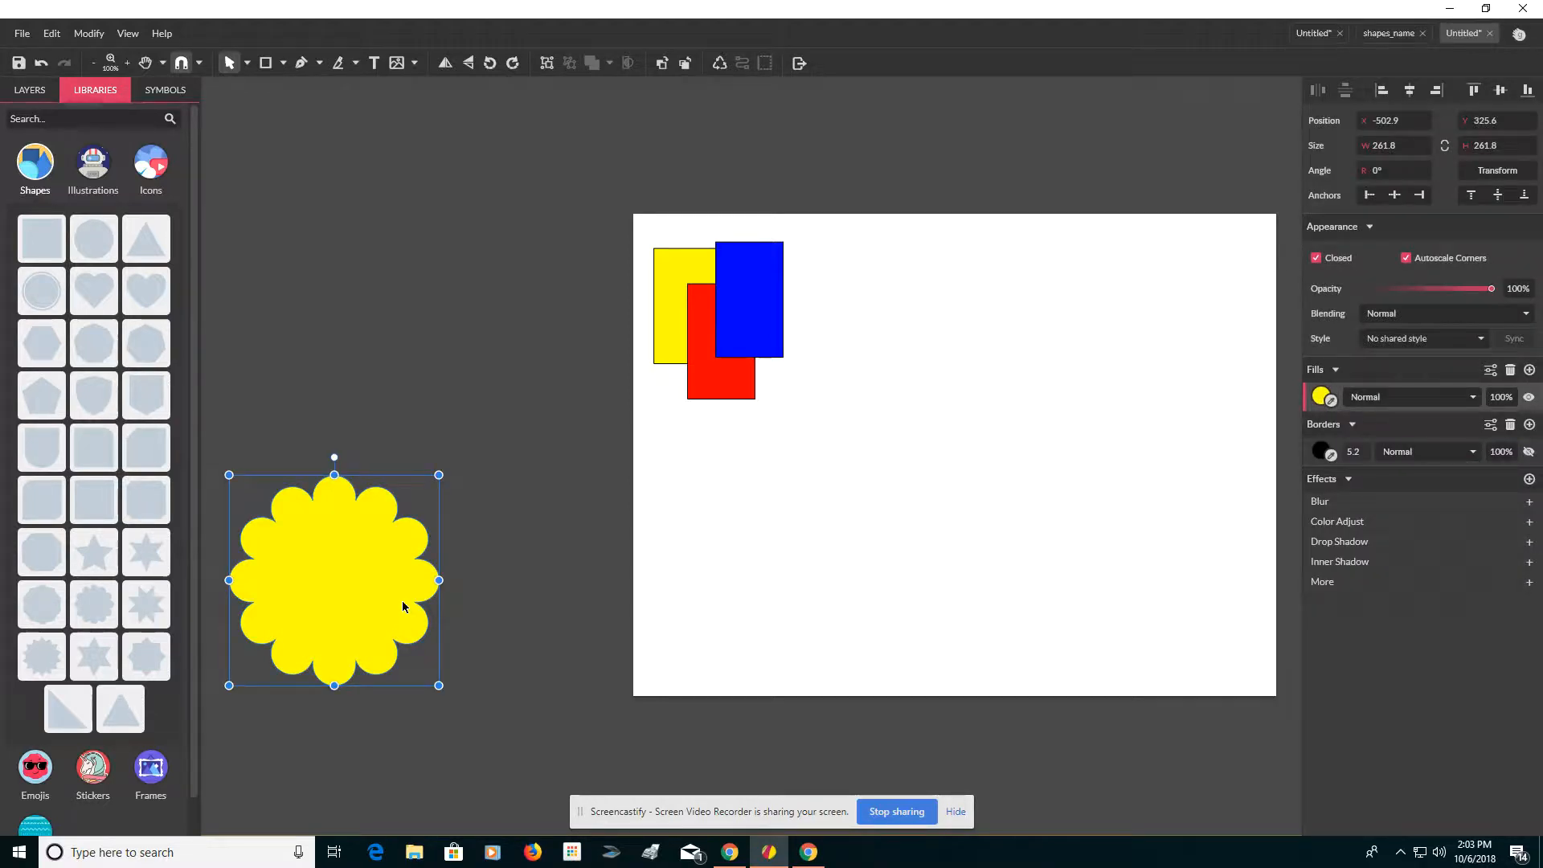
# Step: Duplicate the yellow flower, scale the copy to about 192 px and fill it orange
pyautogui.moveTo(378, 607); pyautogui.dragTo(548, 419)
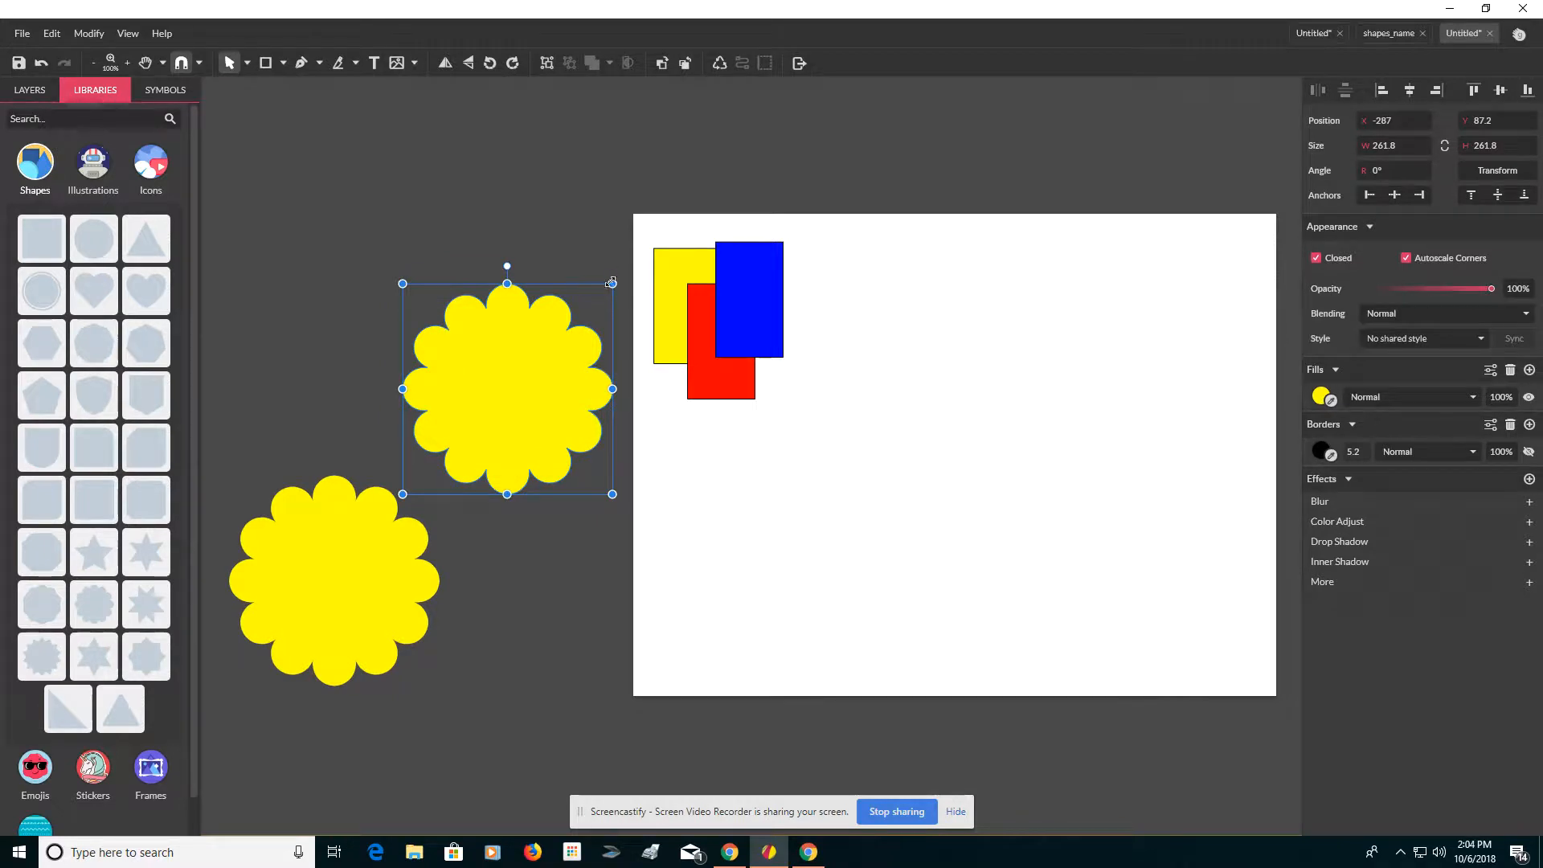
pyautogui.moveTo(613, 285); pyautogui.dragTo(557, 339)
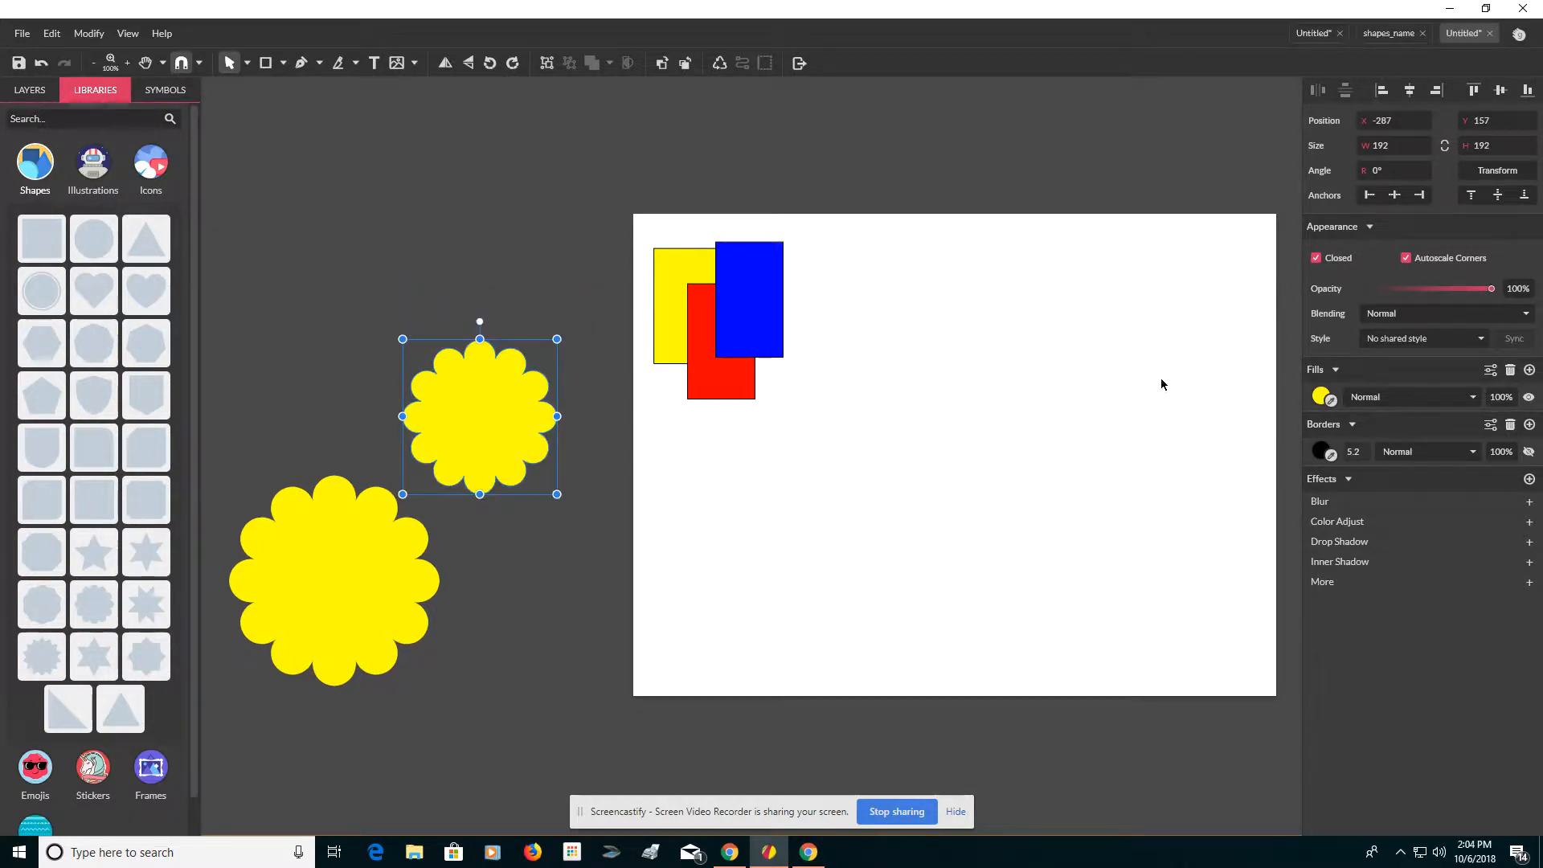
pyautogui.click(1320, 395)
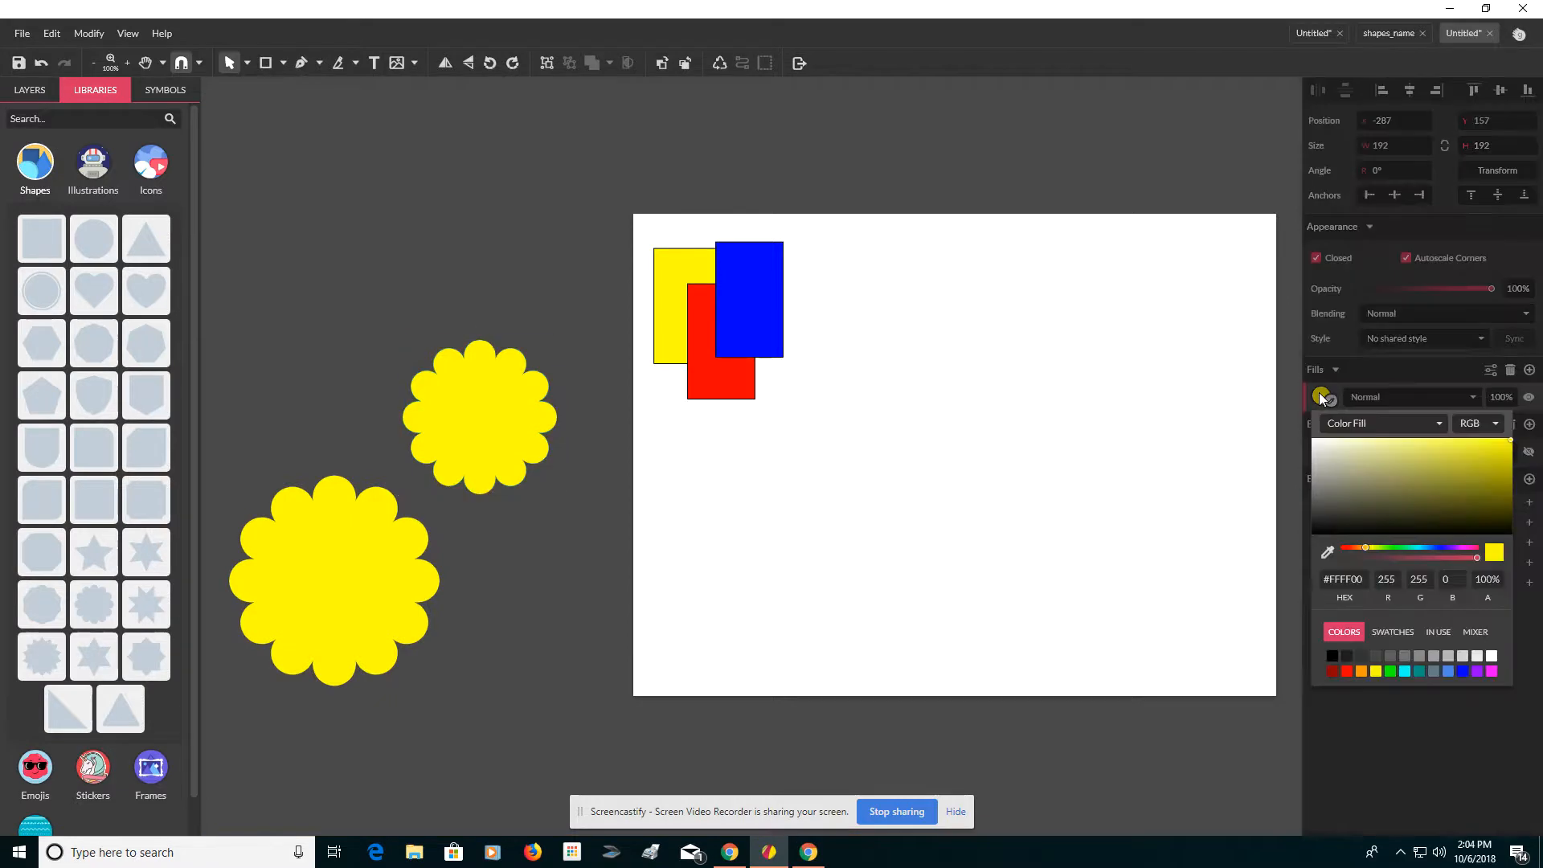
pyautogui.click(1361, 672)
pyautogui.click(473, 411)
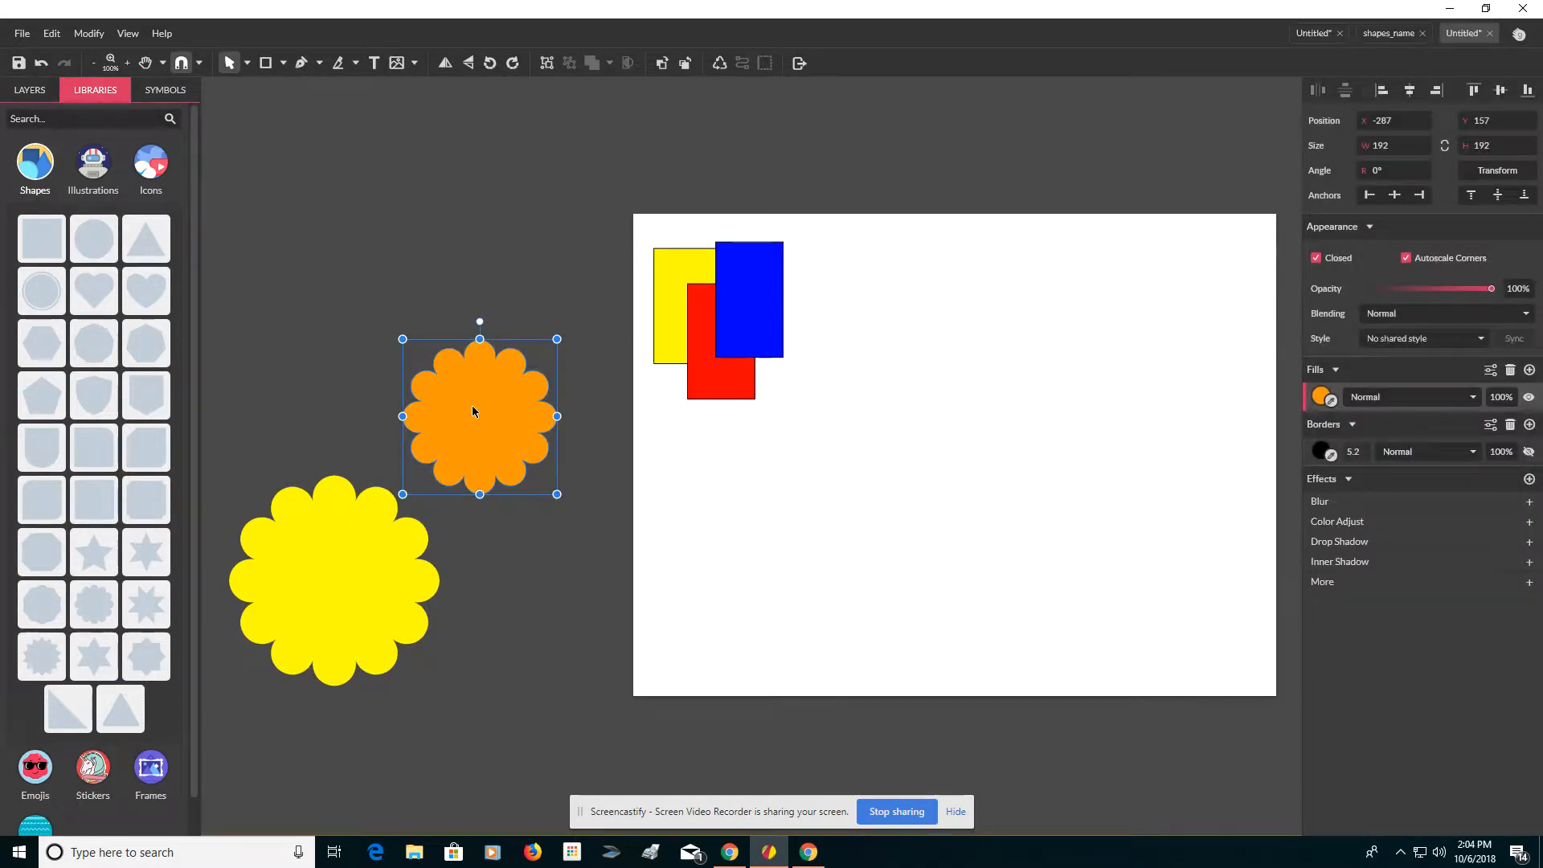
# Step: Duplicate the orange flower to the upper left, scale it to about 152 px and fill it red
pyautogui.moveTo(461, 433); pyautogui.dragTo(262, 251)
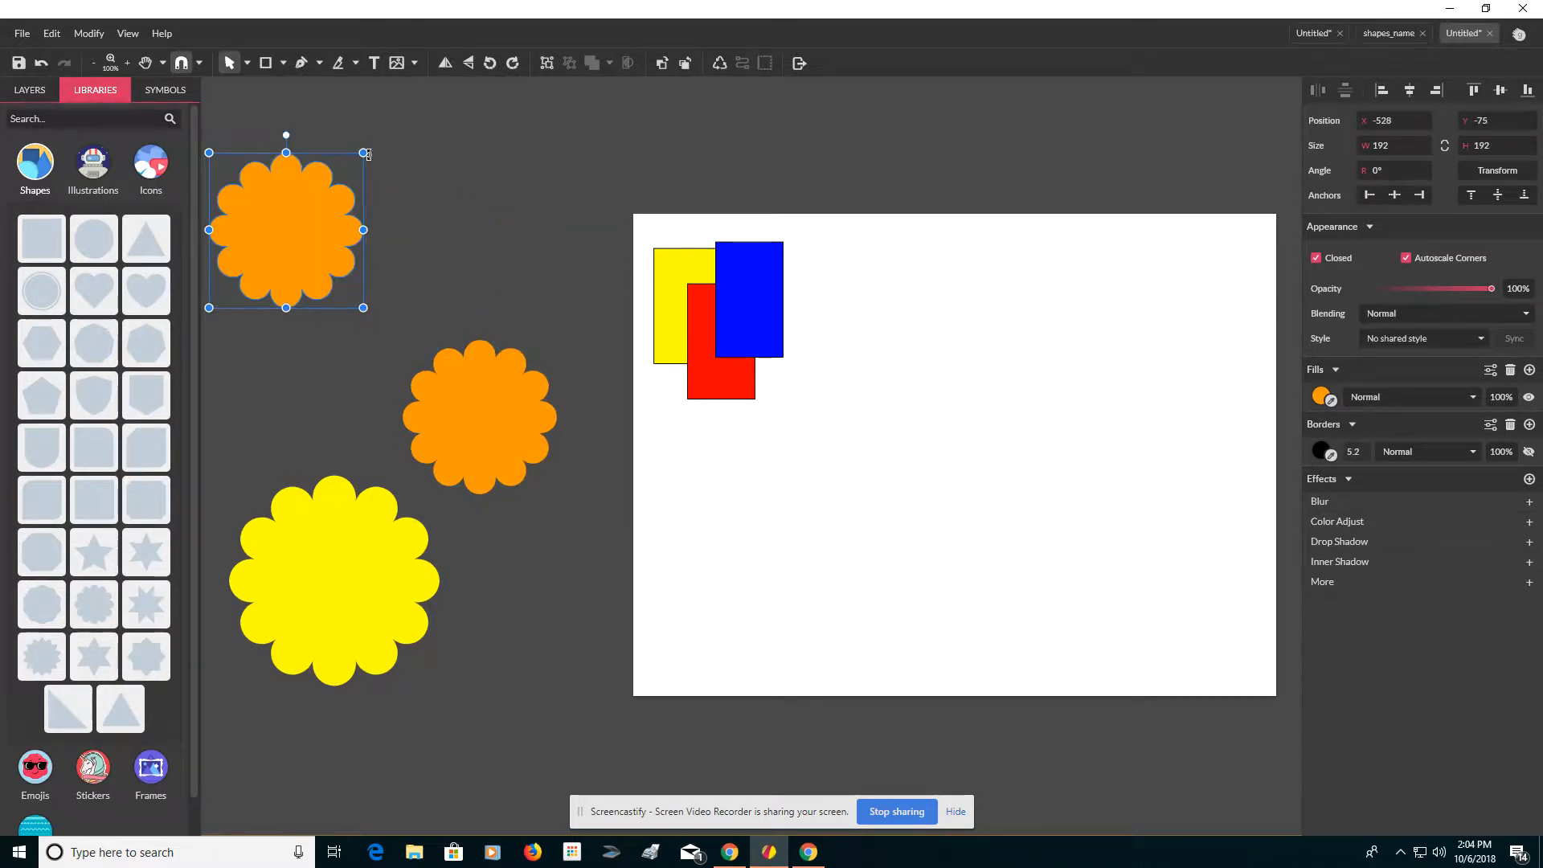
pyautogui.moveTo(364, 152); pyautogui.dragTo(331, 256)
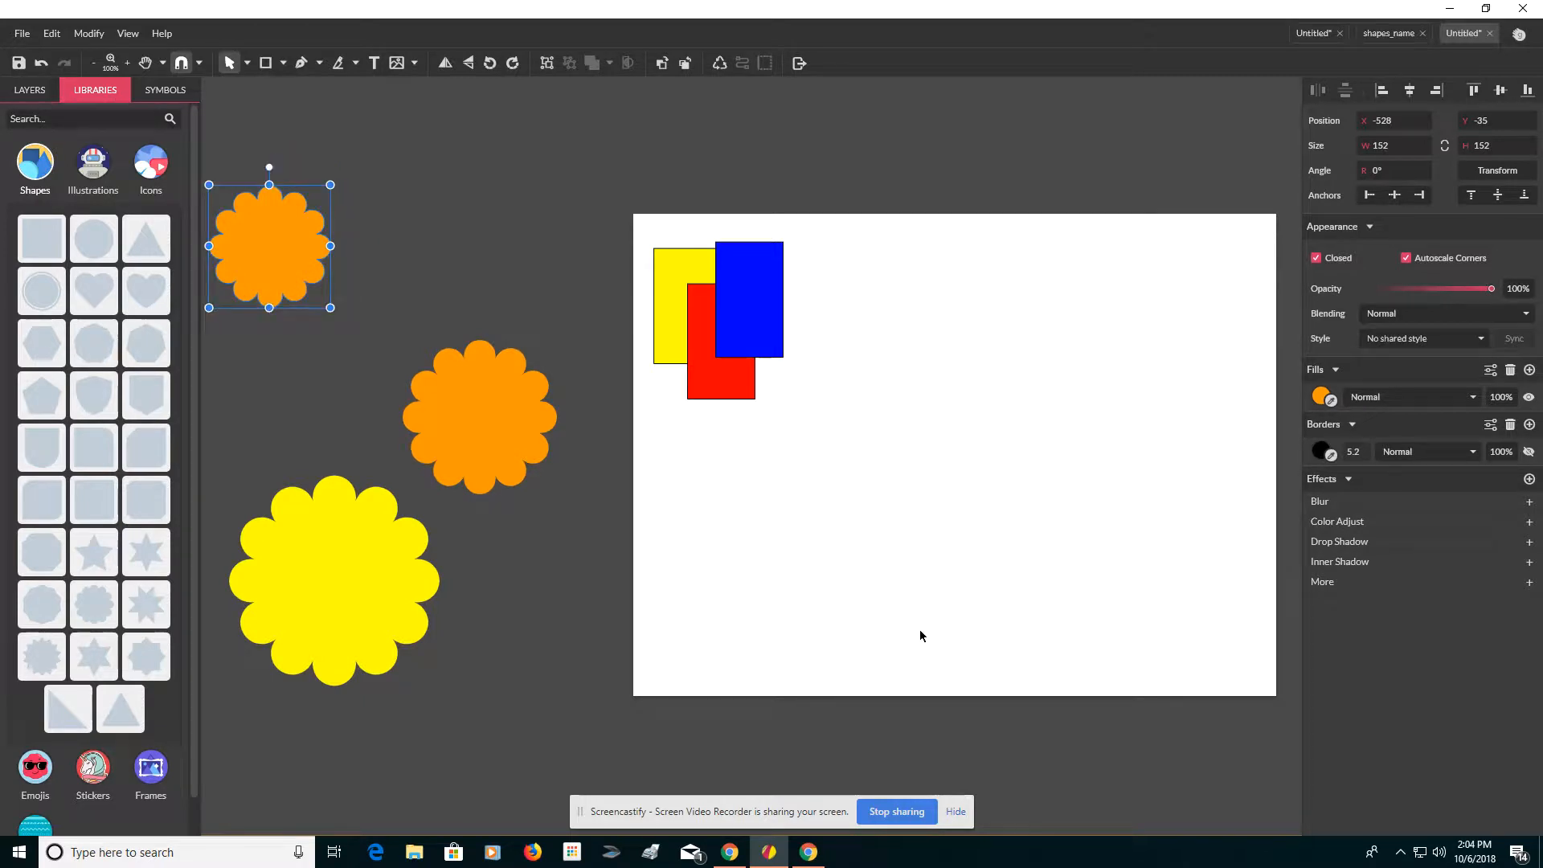
pyautogui.click(1320, 397)
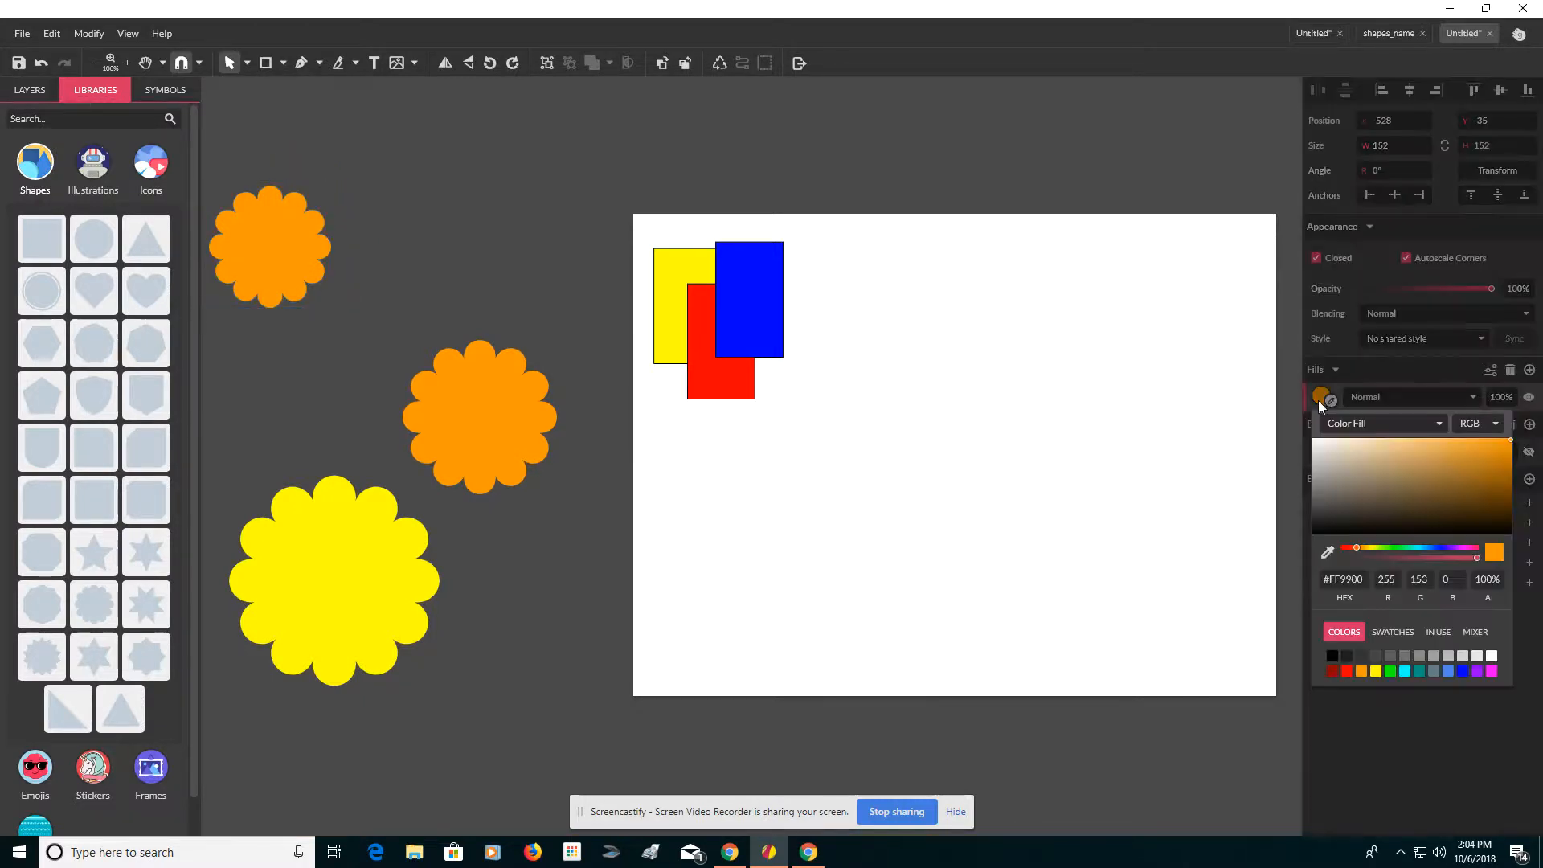
pyautogui.click(1346, 671)
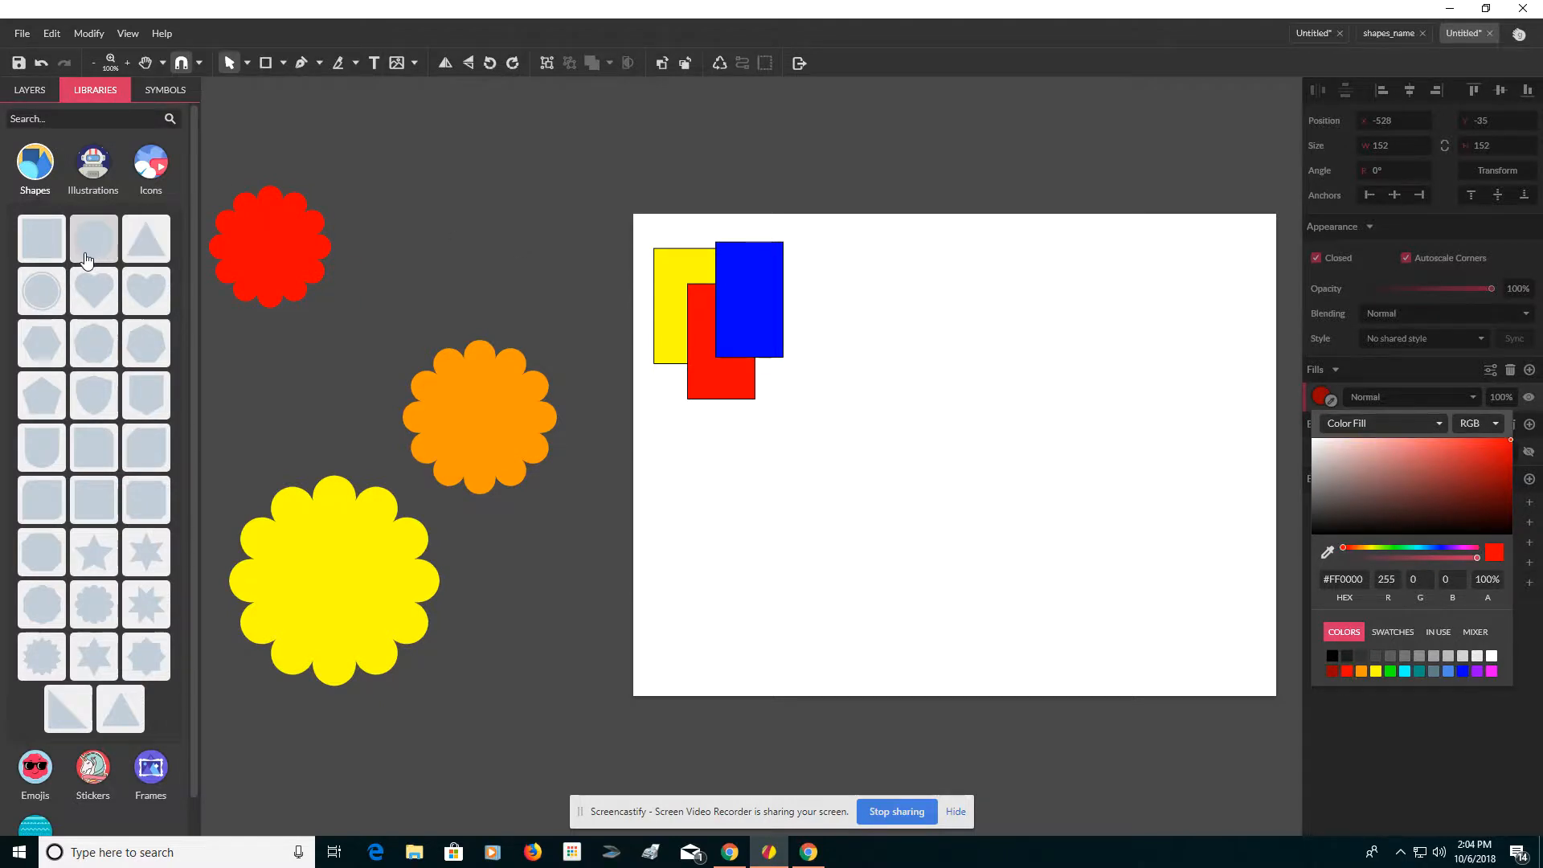
pyautogui.click(511, 189)
# Step: Place a circle left of the page, fill it dark red #980000, and shrink it to about 80 px wide
pyautogui.moveTo(94, 240); pyautogui.dragTo(490, 211)
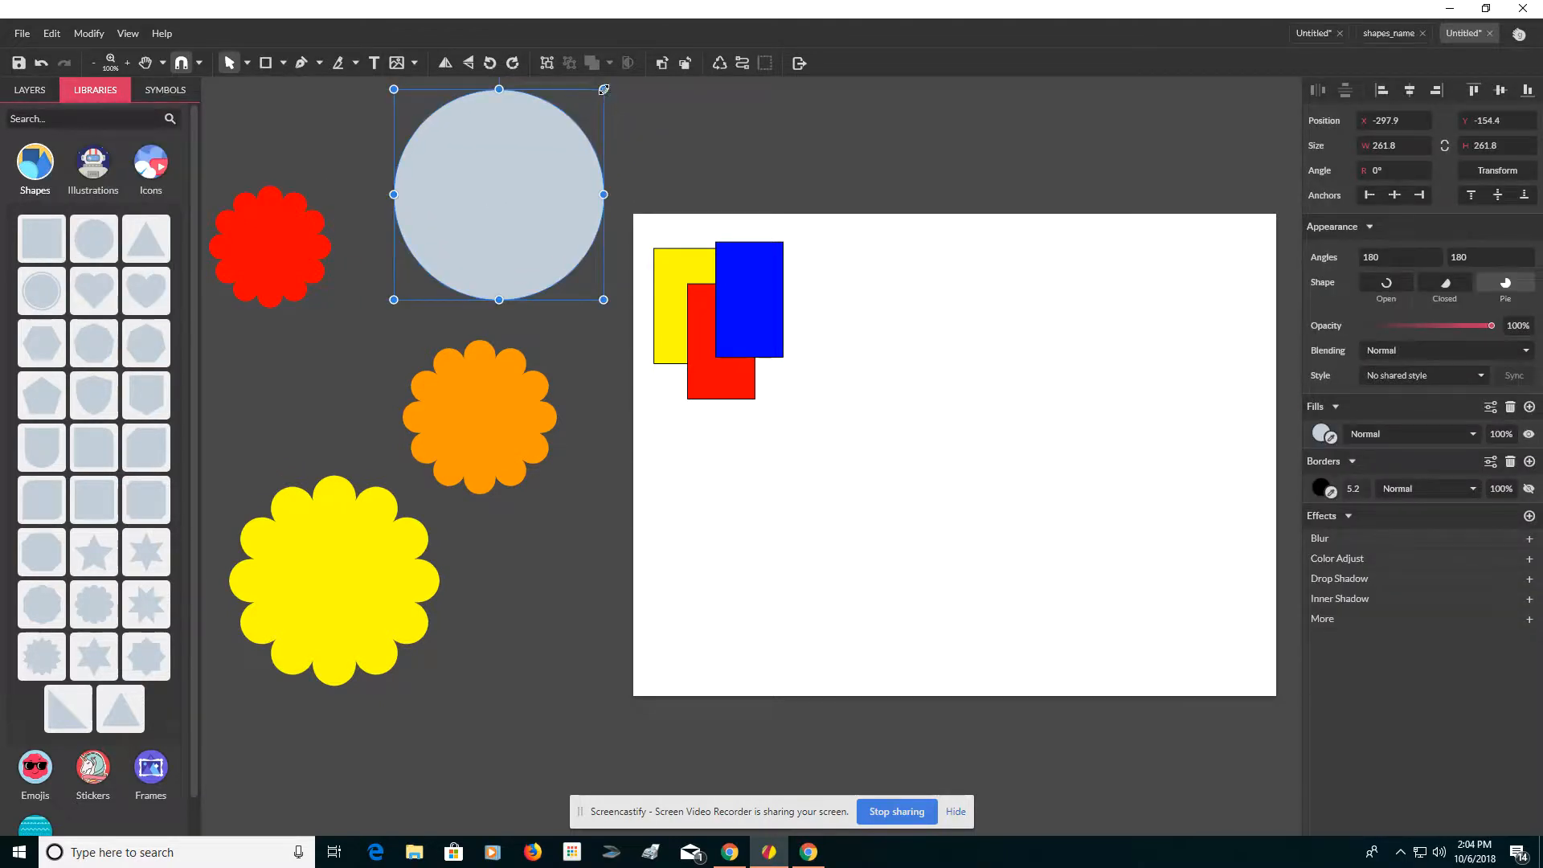
pyautogui.moveTo(603, 89); pyautogui.dragTo(462, 354)
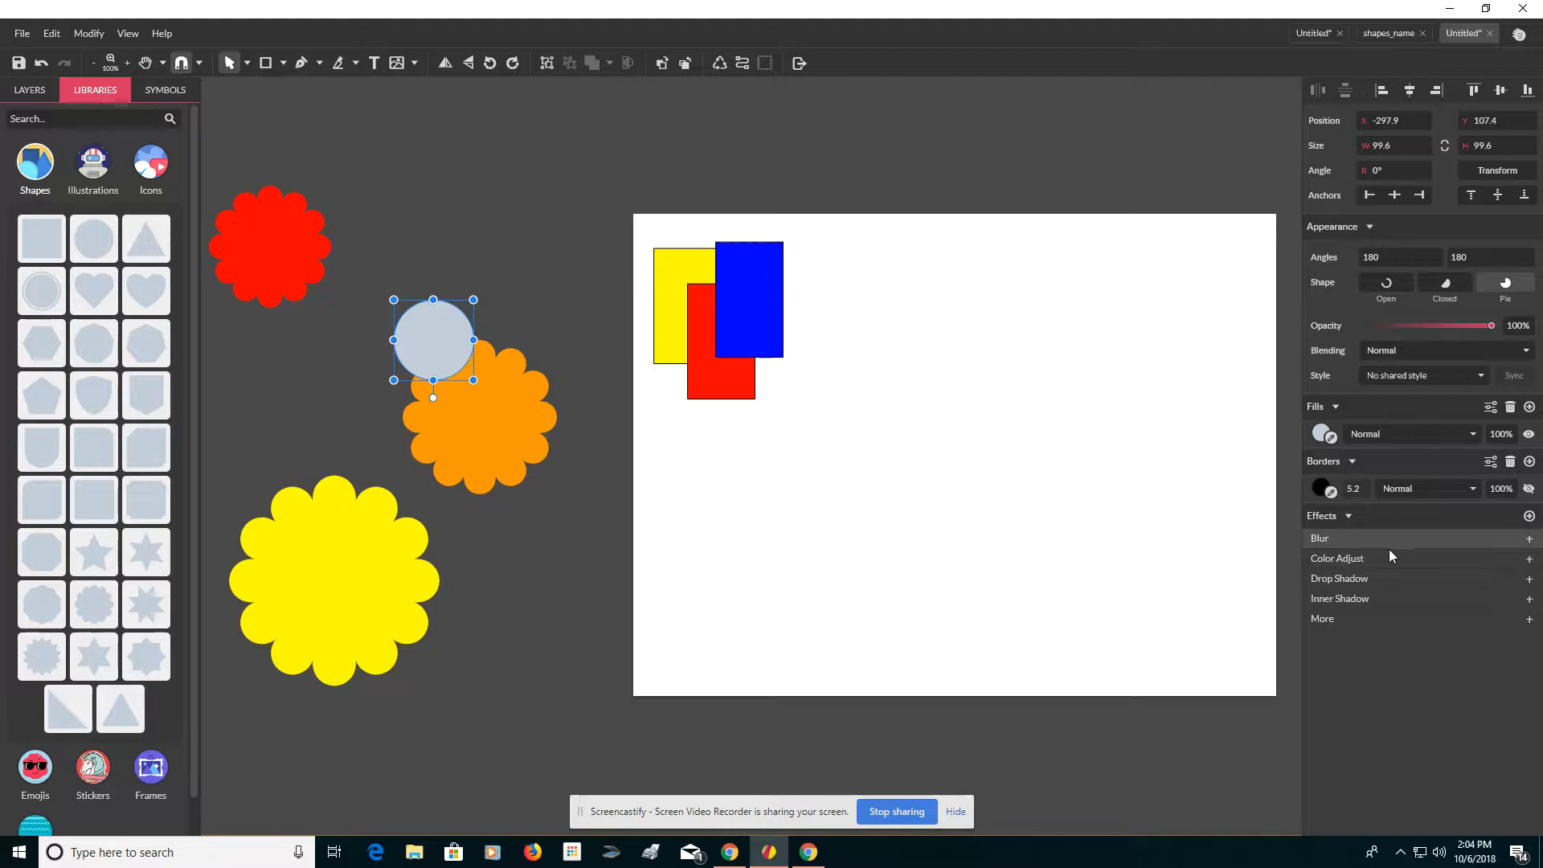
pyautogui.click(1318, 434)
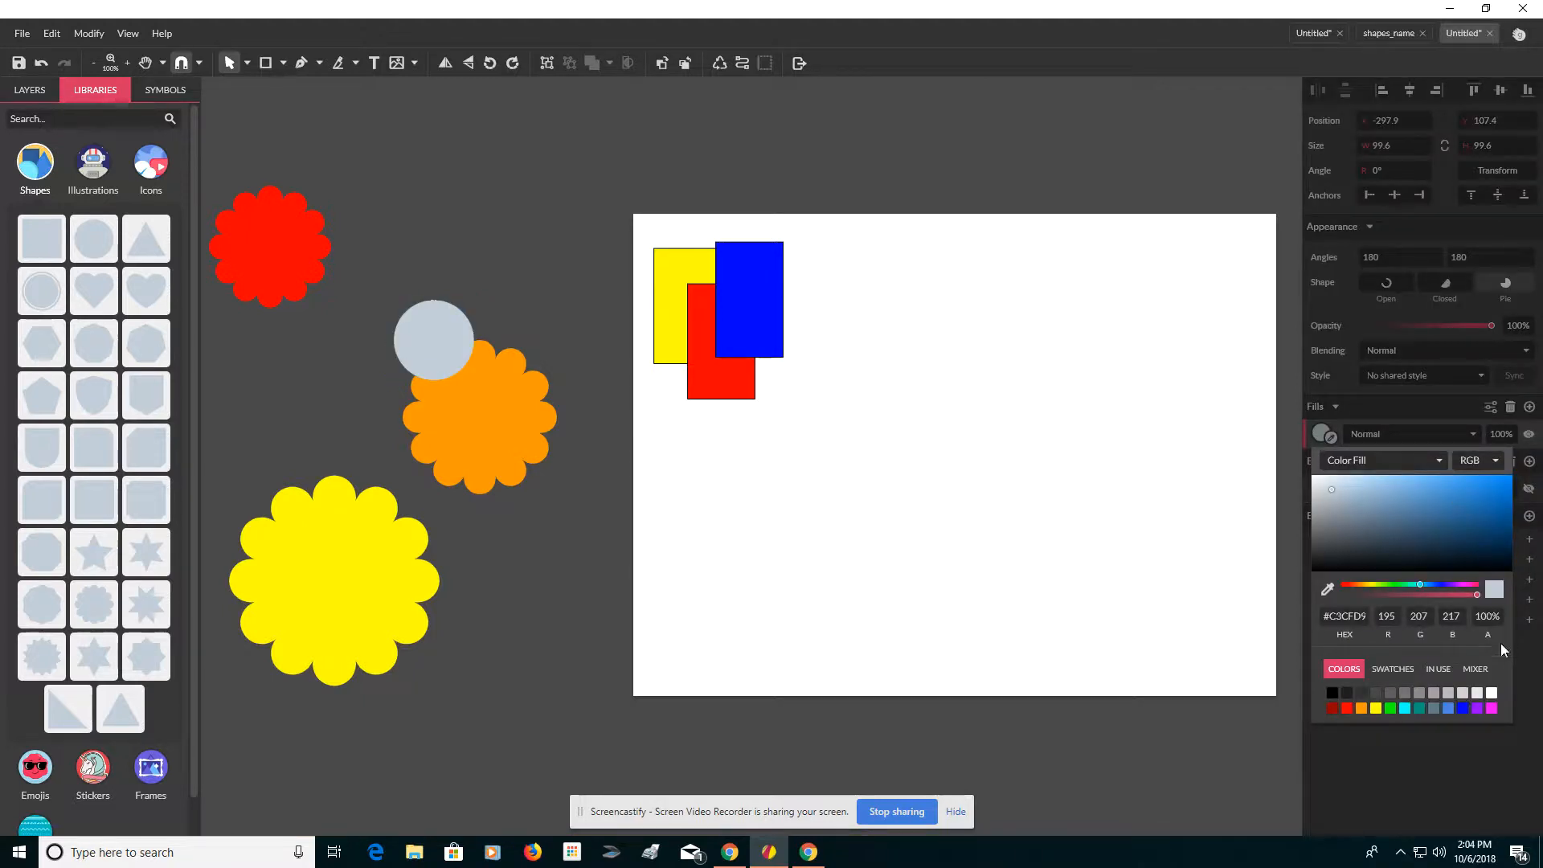
pyautogui.click(1330, 709)
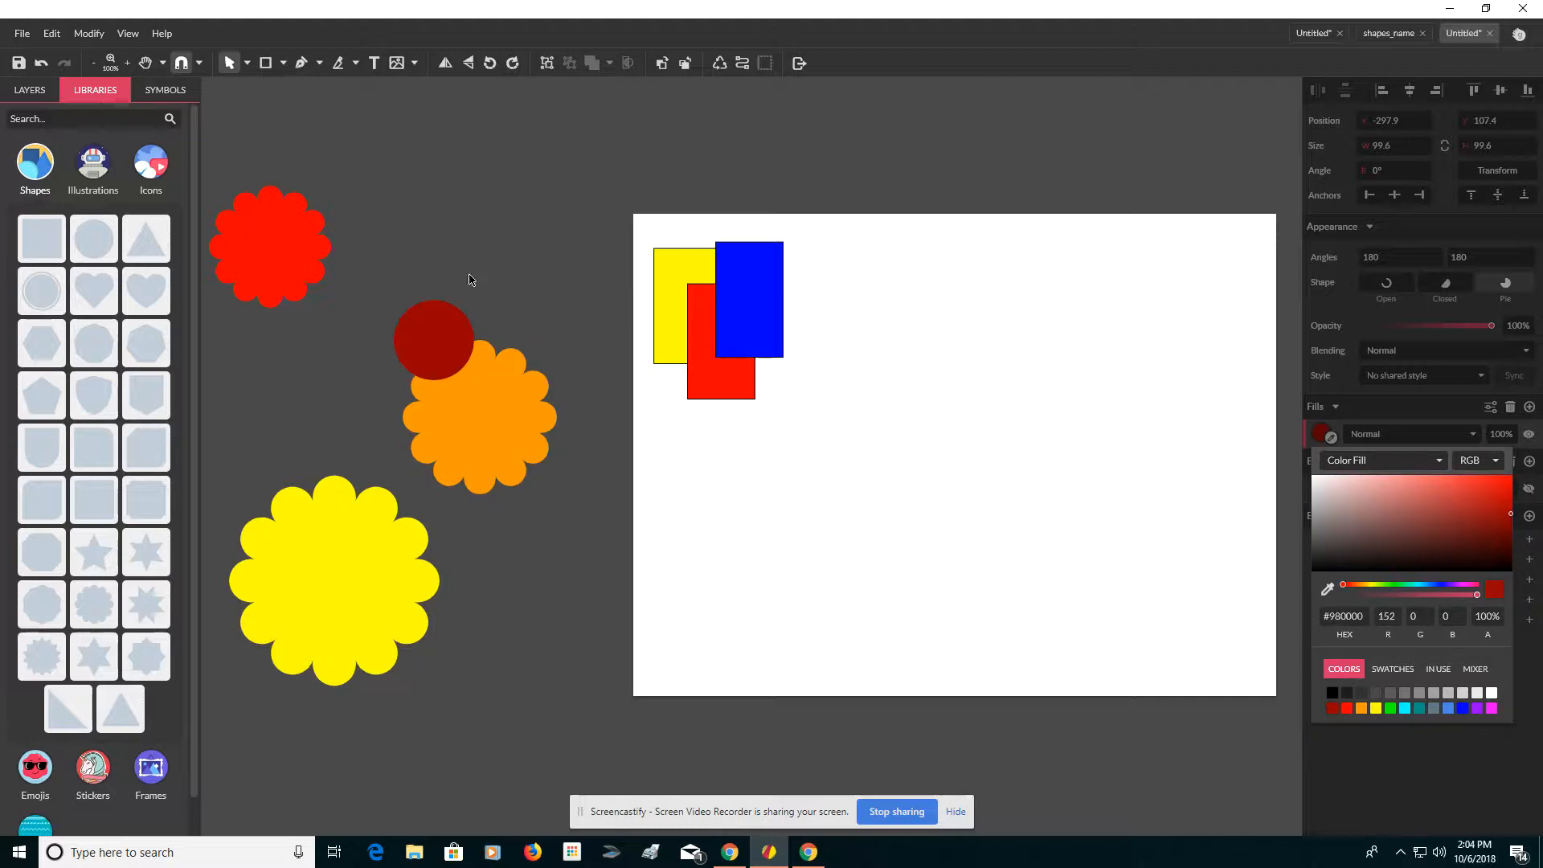
pyautogui.click(446, 314)
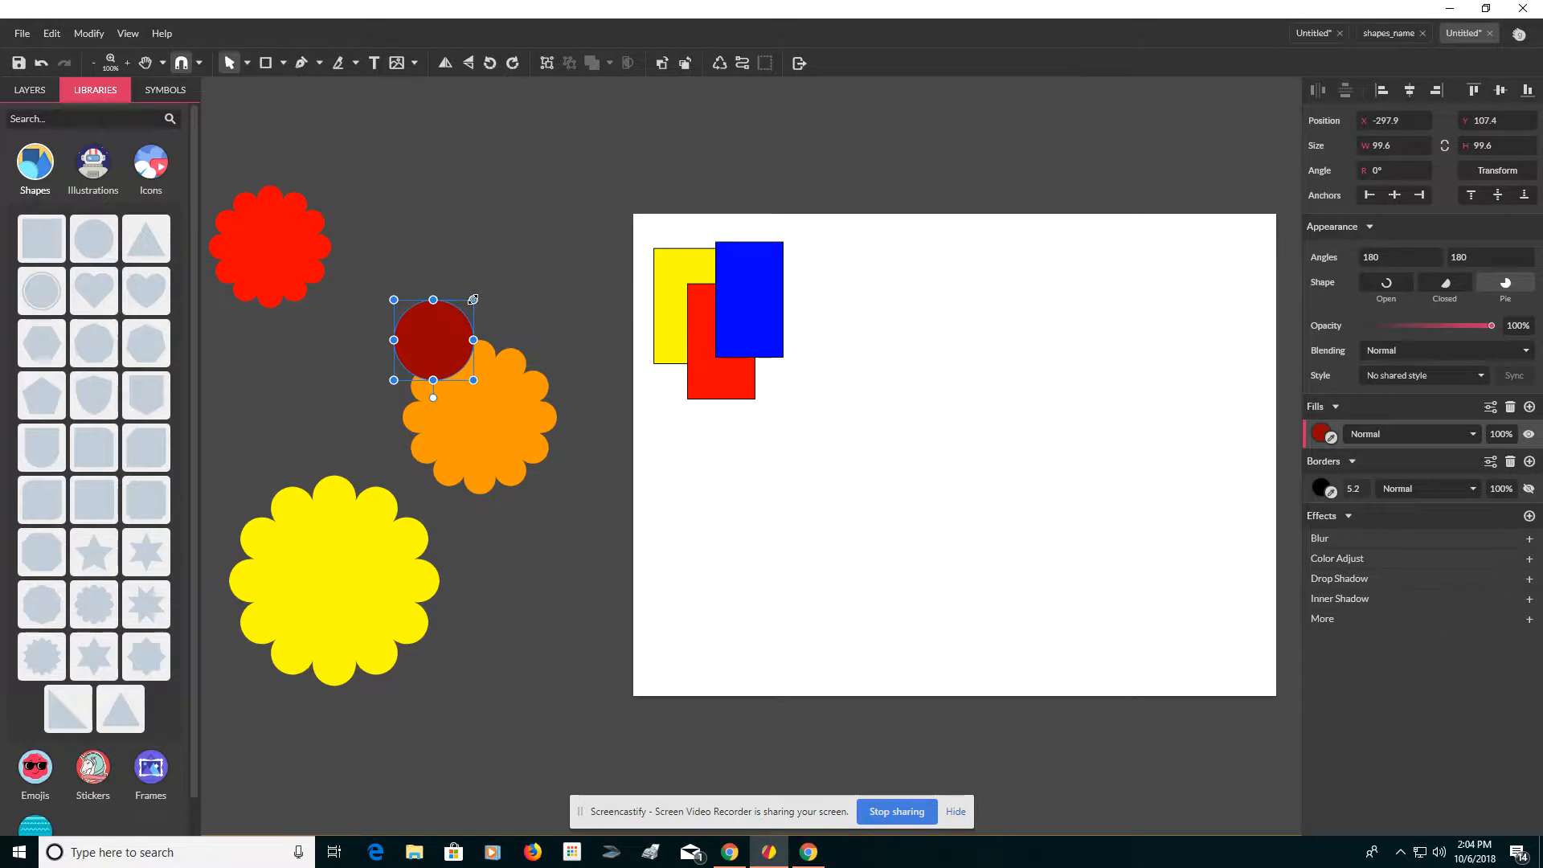
pyautogui.moveTo(474, 299); pyautogui.dragTo(458, 319)
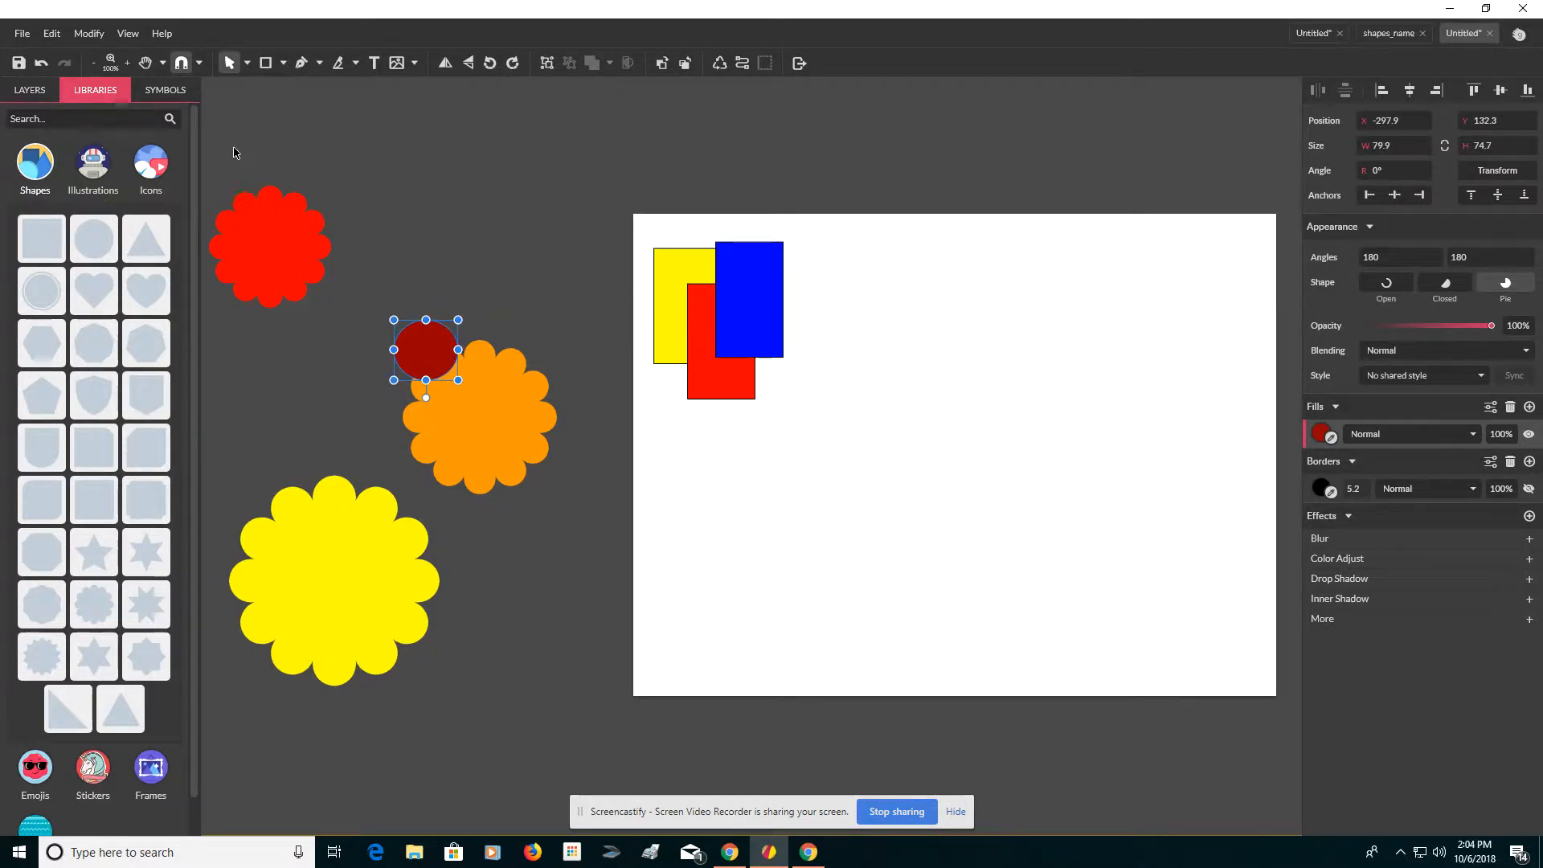
# Step: Select the three flowers and the red circle and align them on their horizontal and vertical centres
pyautogui.moveTo(234, 153); pyautogui.dragTo(431, 615)
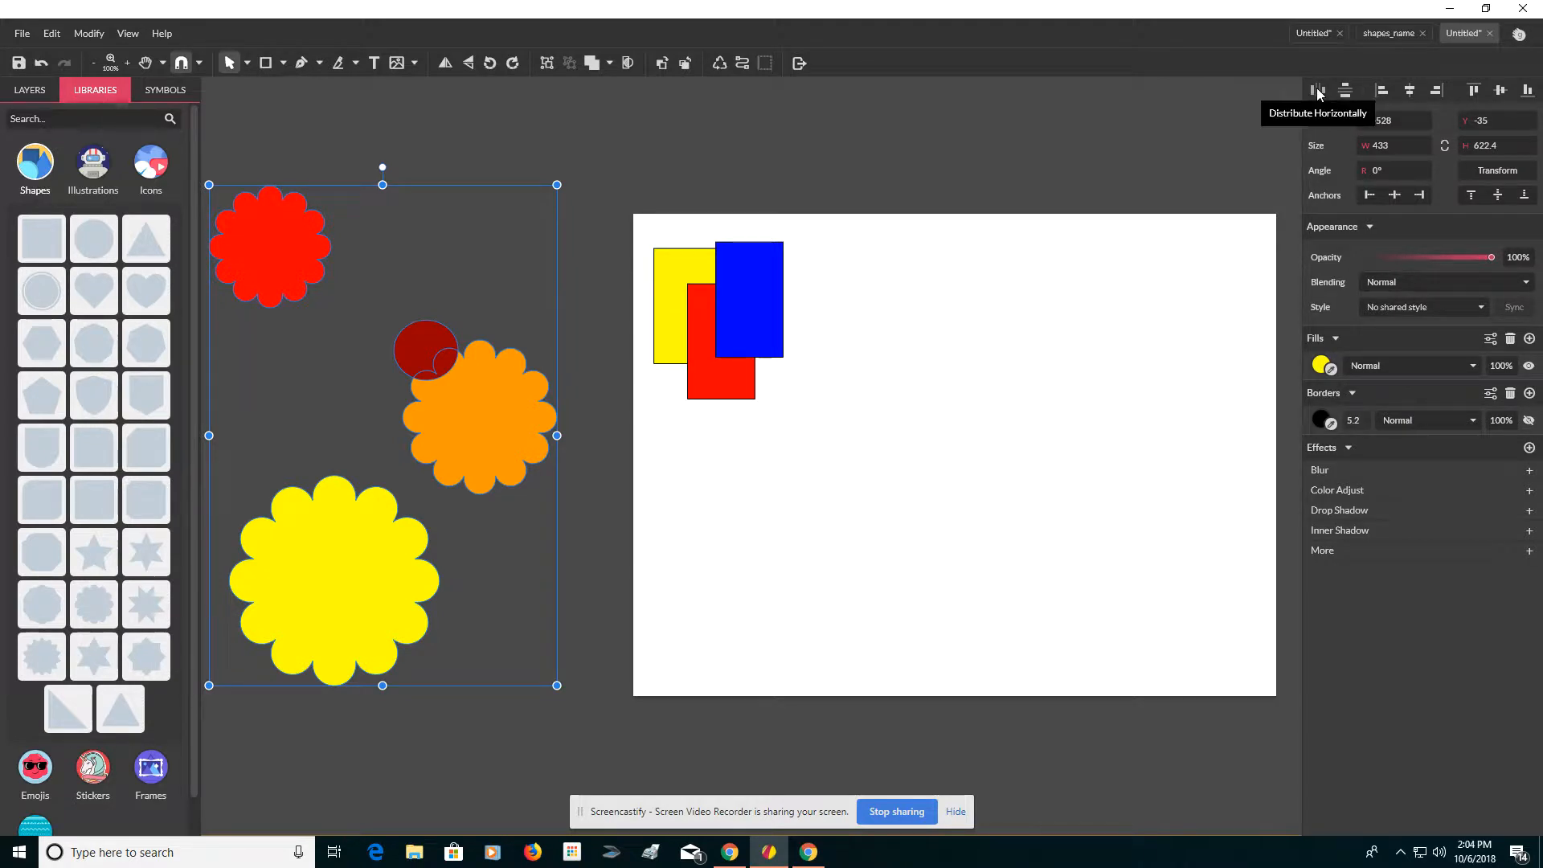
pyautogui.click(1411, 92)
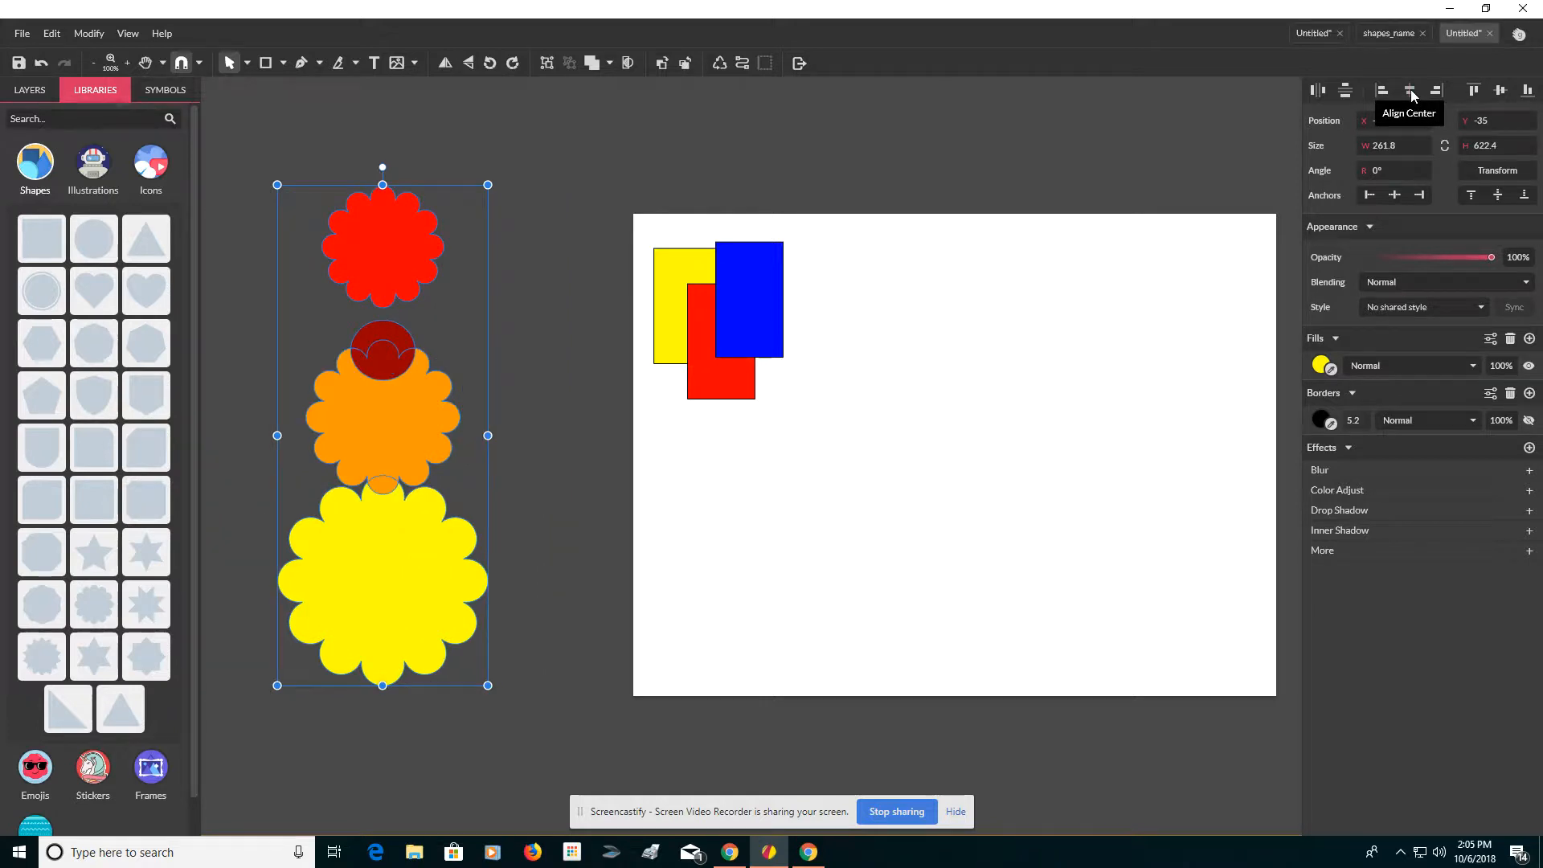
pyautogui.click(1499, 90)
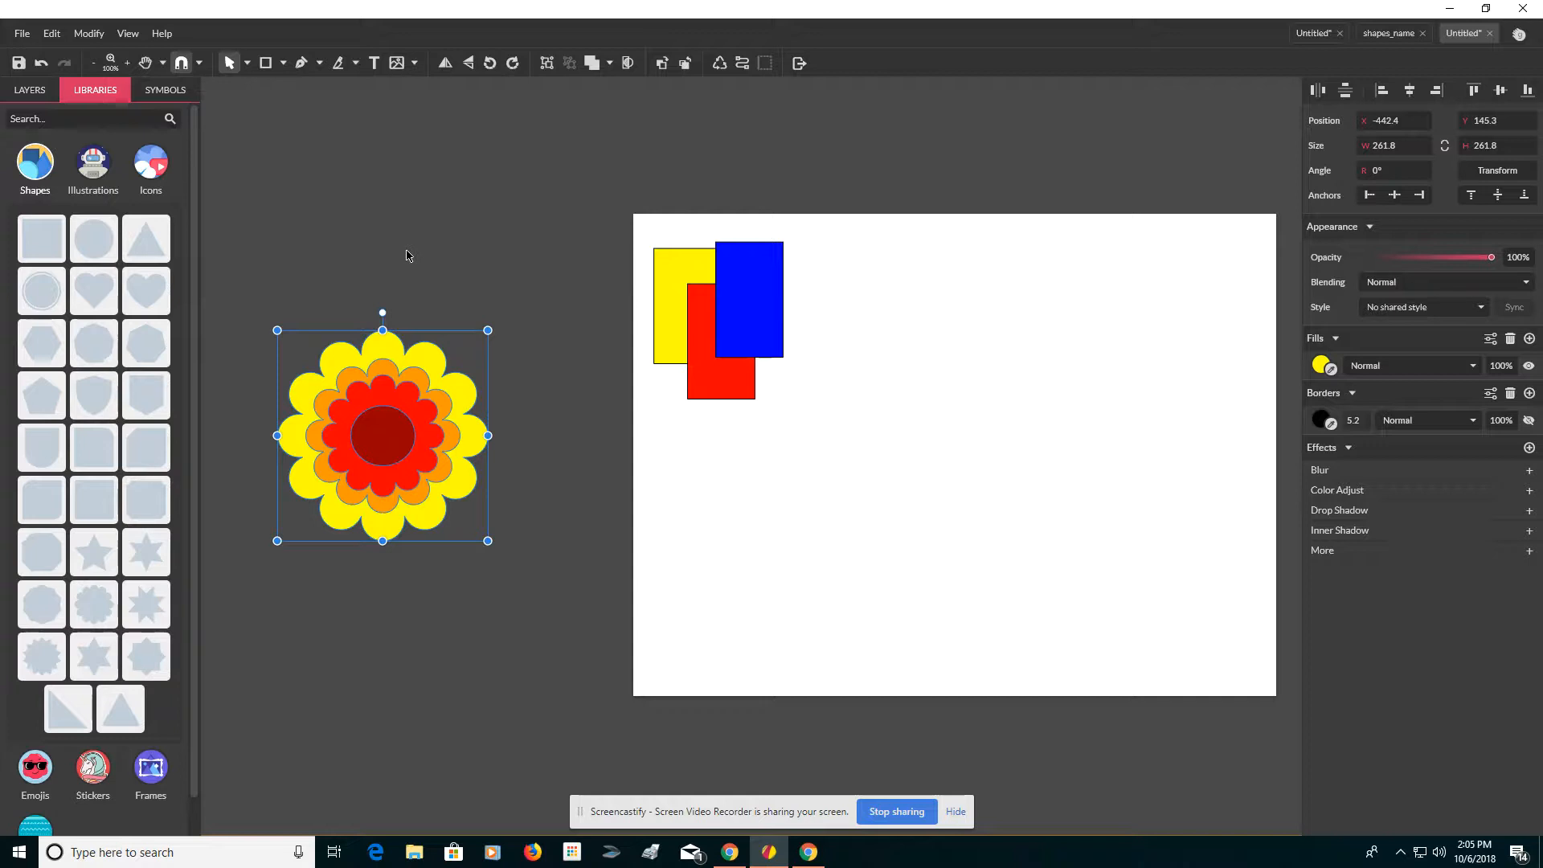
# Step: Group the stacked flower shapes and move the group onto the page below the rectangles
pyautogui.click(546, 62)
pyautogui.moveTo(391, 452); pyautogui.dragTo(776, 546)
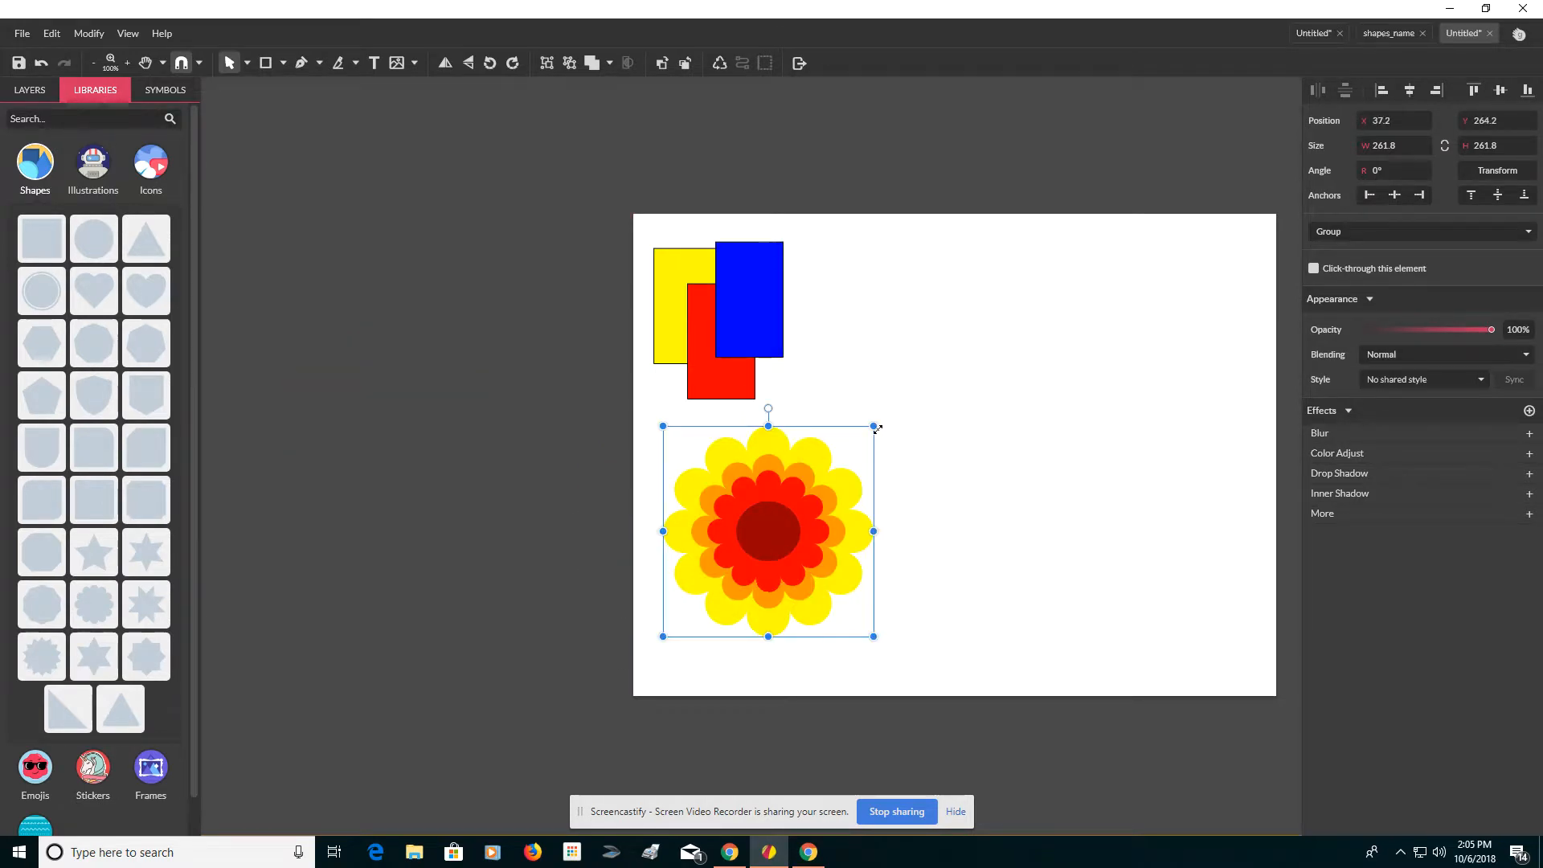
# Step: Rotate the flower group to -30° and scale it down to about 173 px
pyautogui.moveTo(875, 427); pyautogui.dragTo(810, 531)
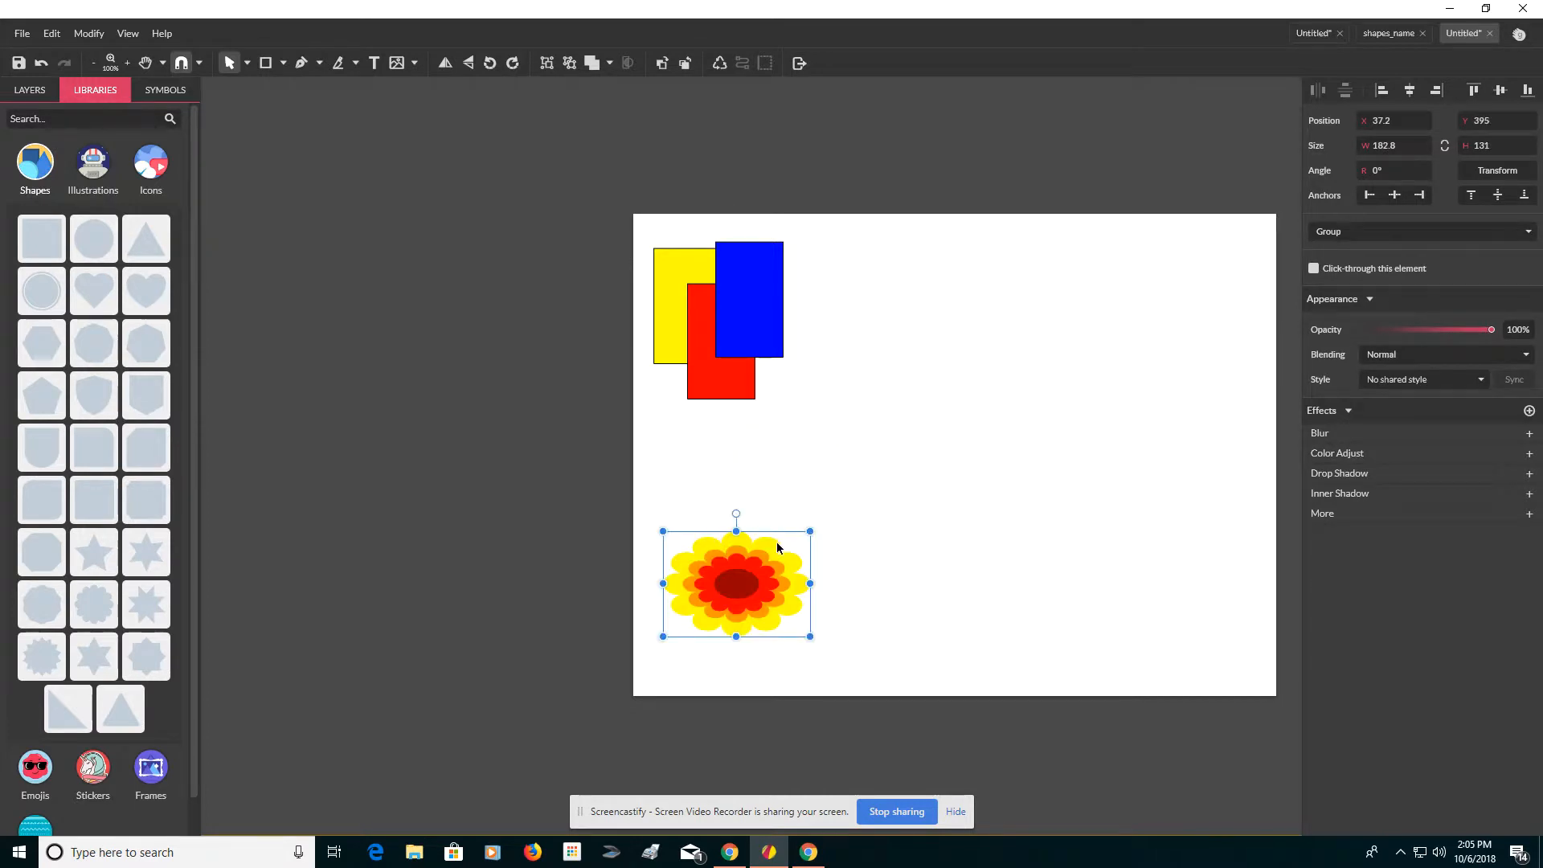
pyautogui.hotkey('ctrl', 'z')
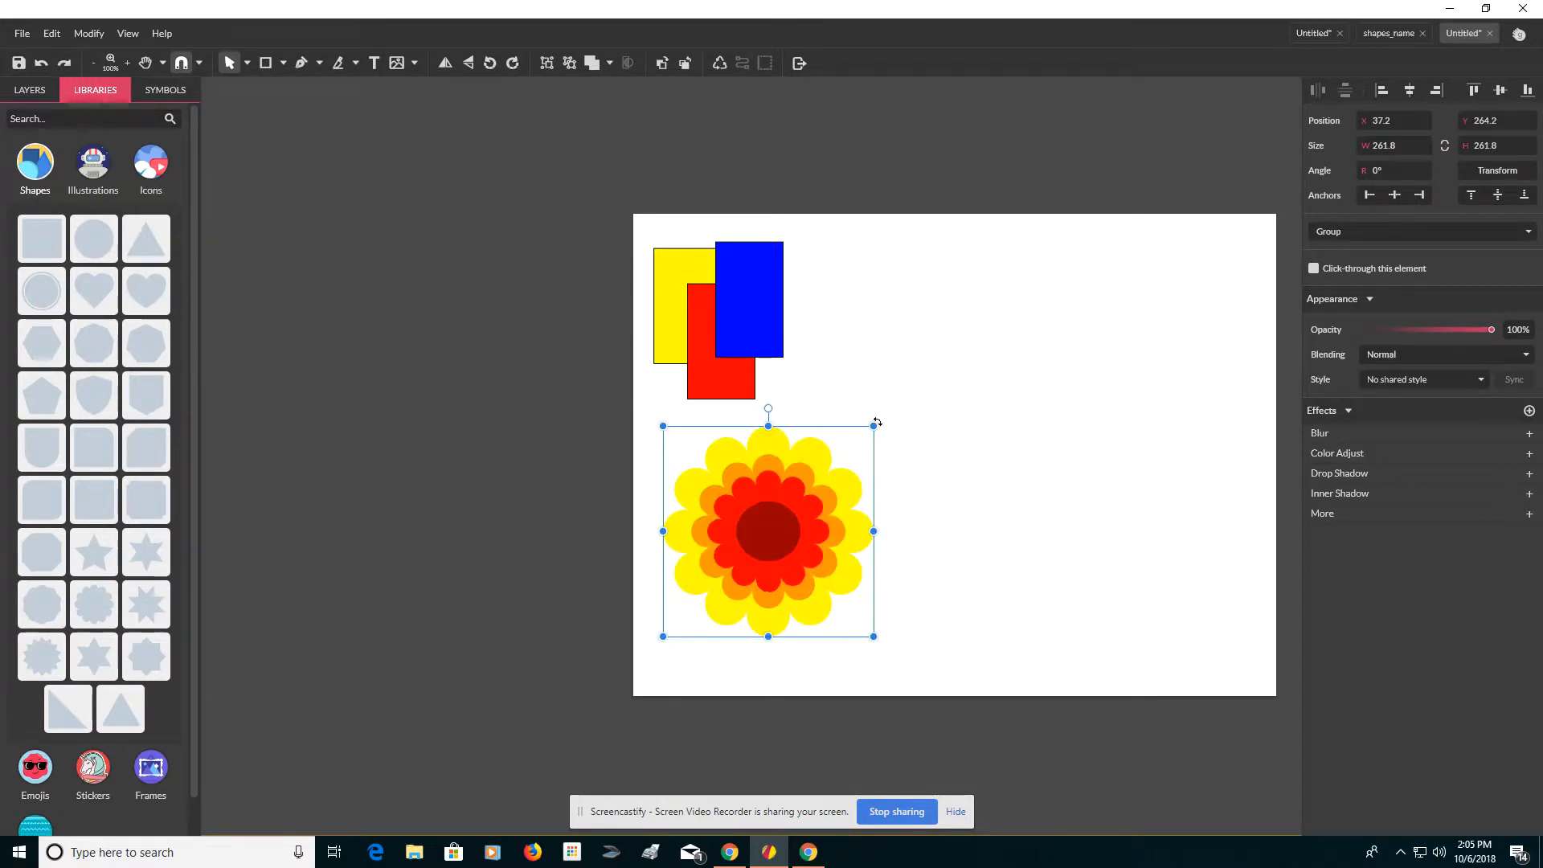
pyautogui.moveTo(876, 422); pyautogui.dragTo(845, 475)
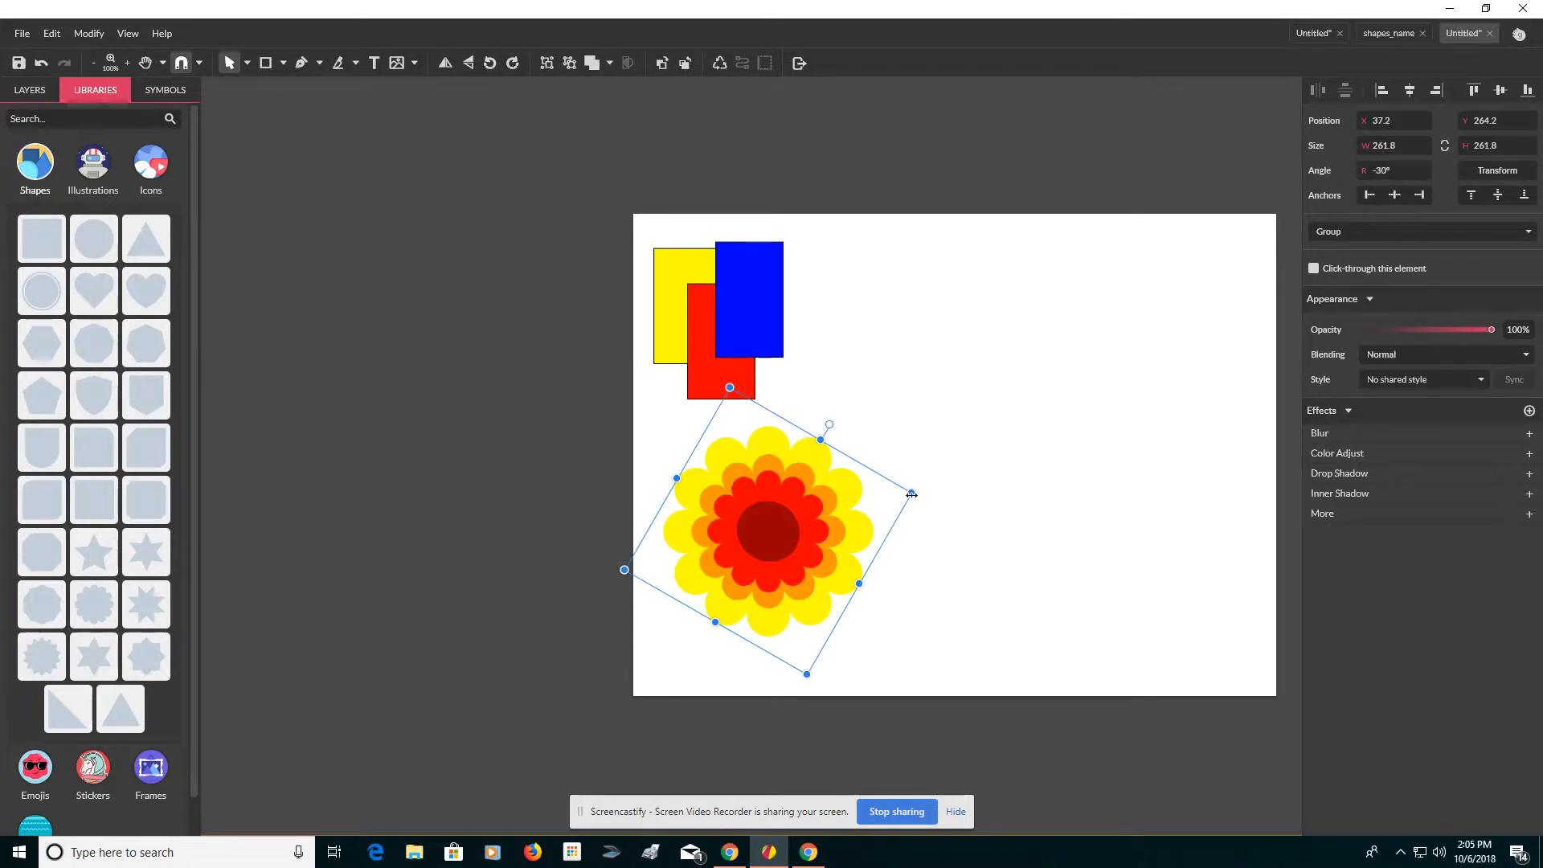
pyautogui.moveTo(911, 494); pyautogui.dragTo(804, 537)
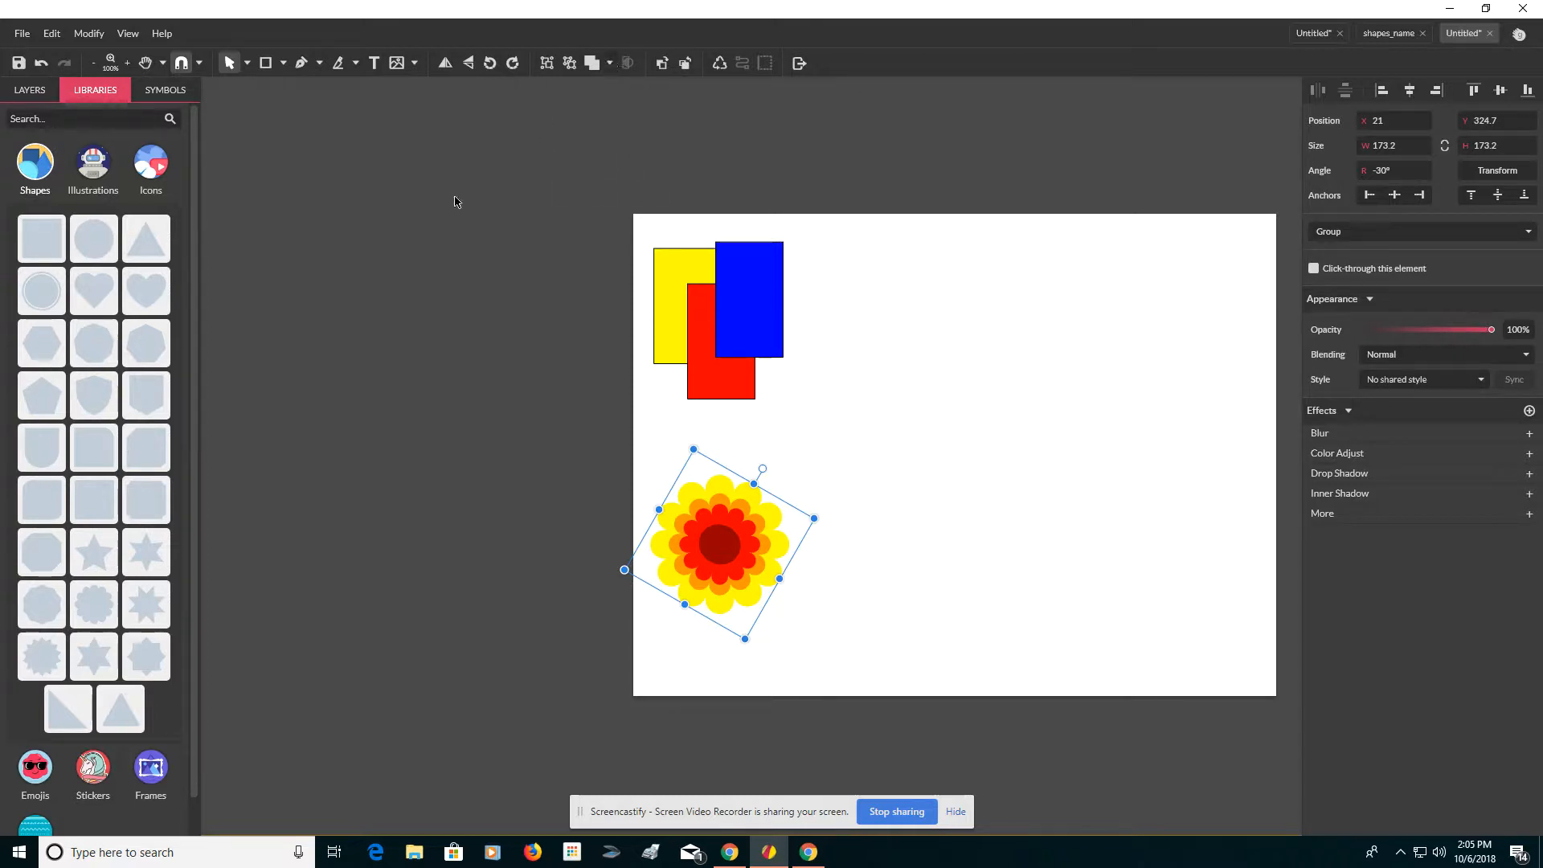
# Step: Place a circle left of the page, flatten it into an ellipse about 262 × 117 px, and set its border width to 1
pyautogui.moveTo(94, 239); pyautogui.dragTo(358, 238)
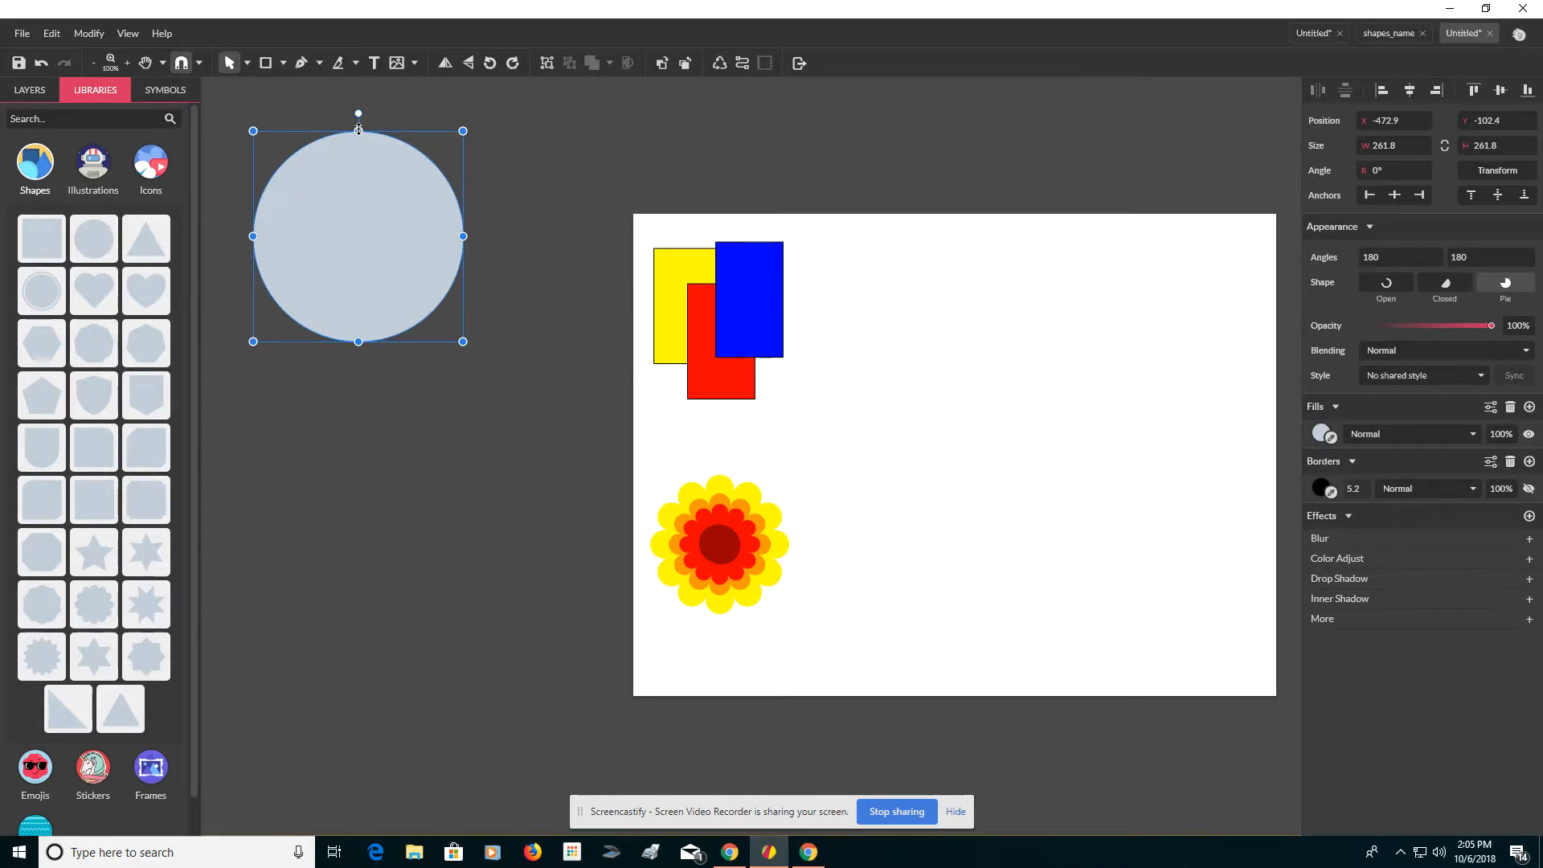
pyautogui.moveTo(361, 132); pyautogui.dragTo(334, 248)
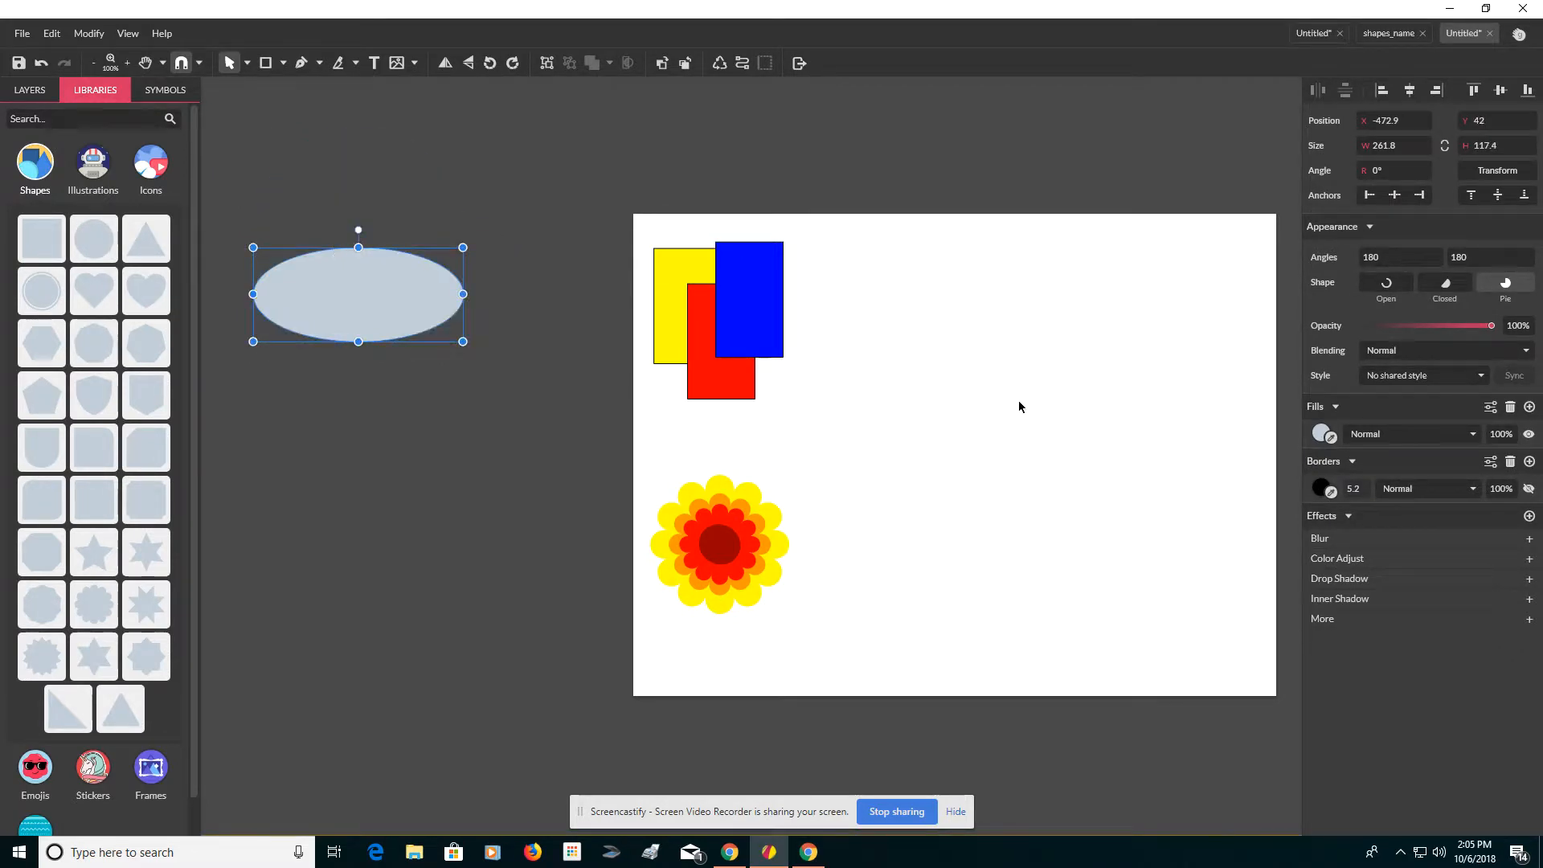
pyautogui.click(1363, 485)
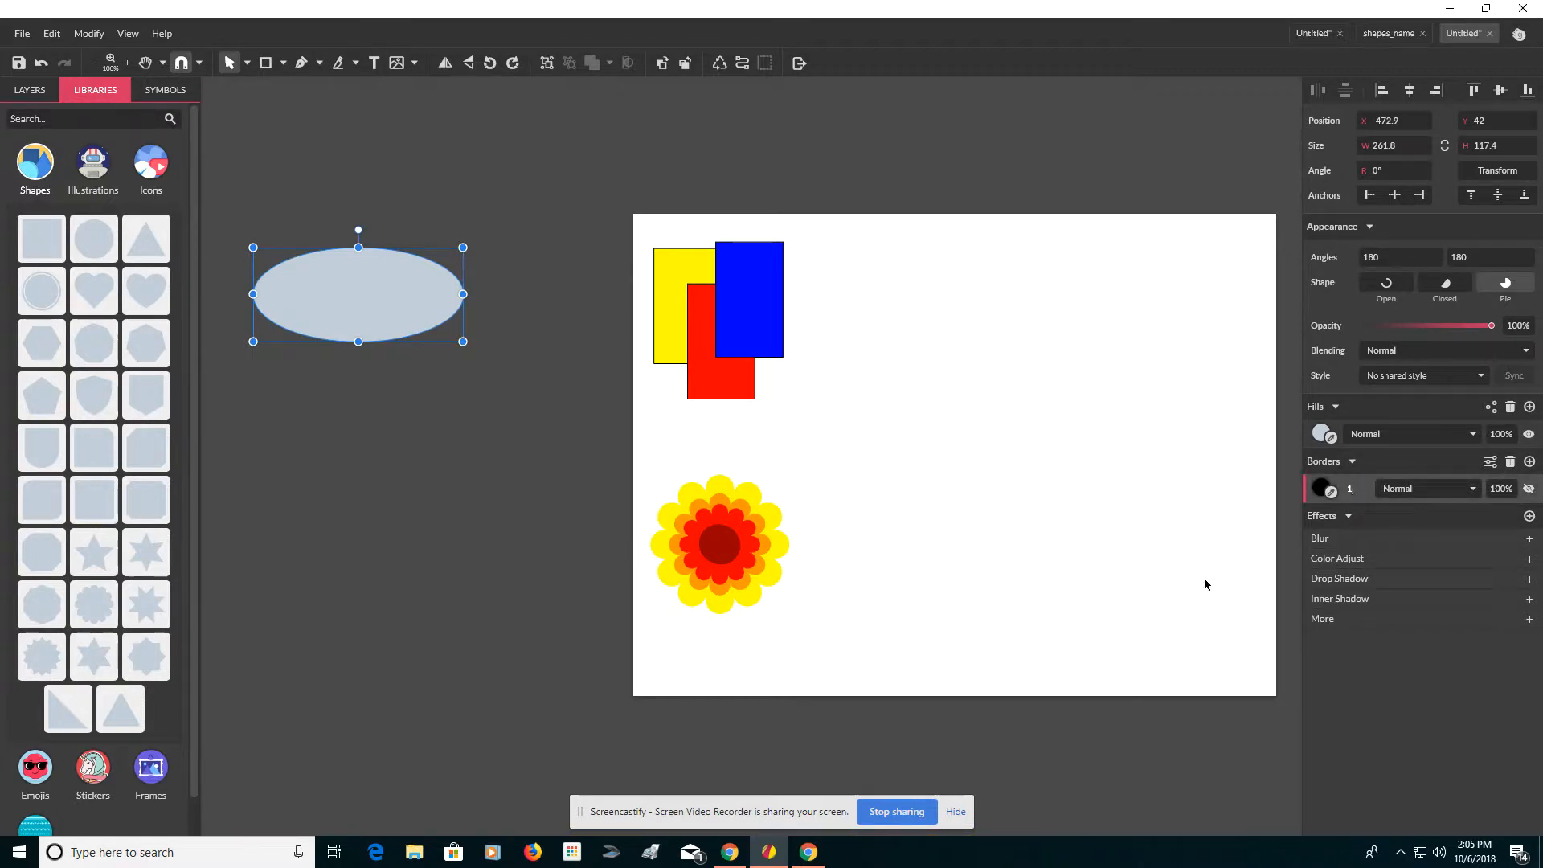
pyautogui.press('Return')
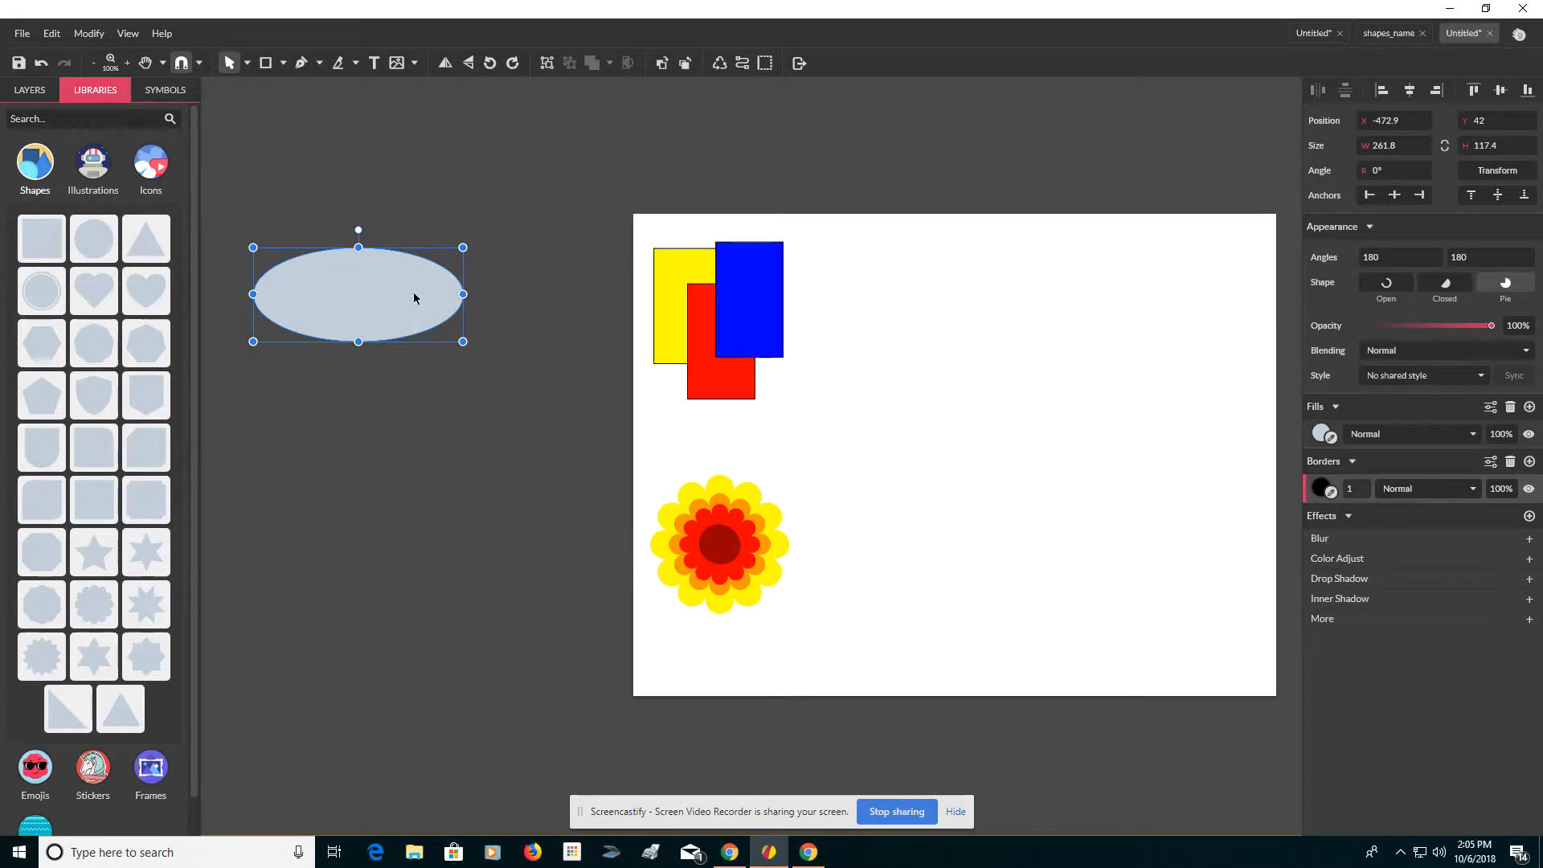
# Step: Move the ellipse onto the page and duplicate it into three overlapping ellipses
pyautogui.moveTo(430, 310); pyautogui.dragTo(1002, 414)
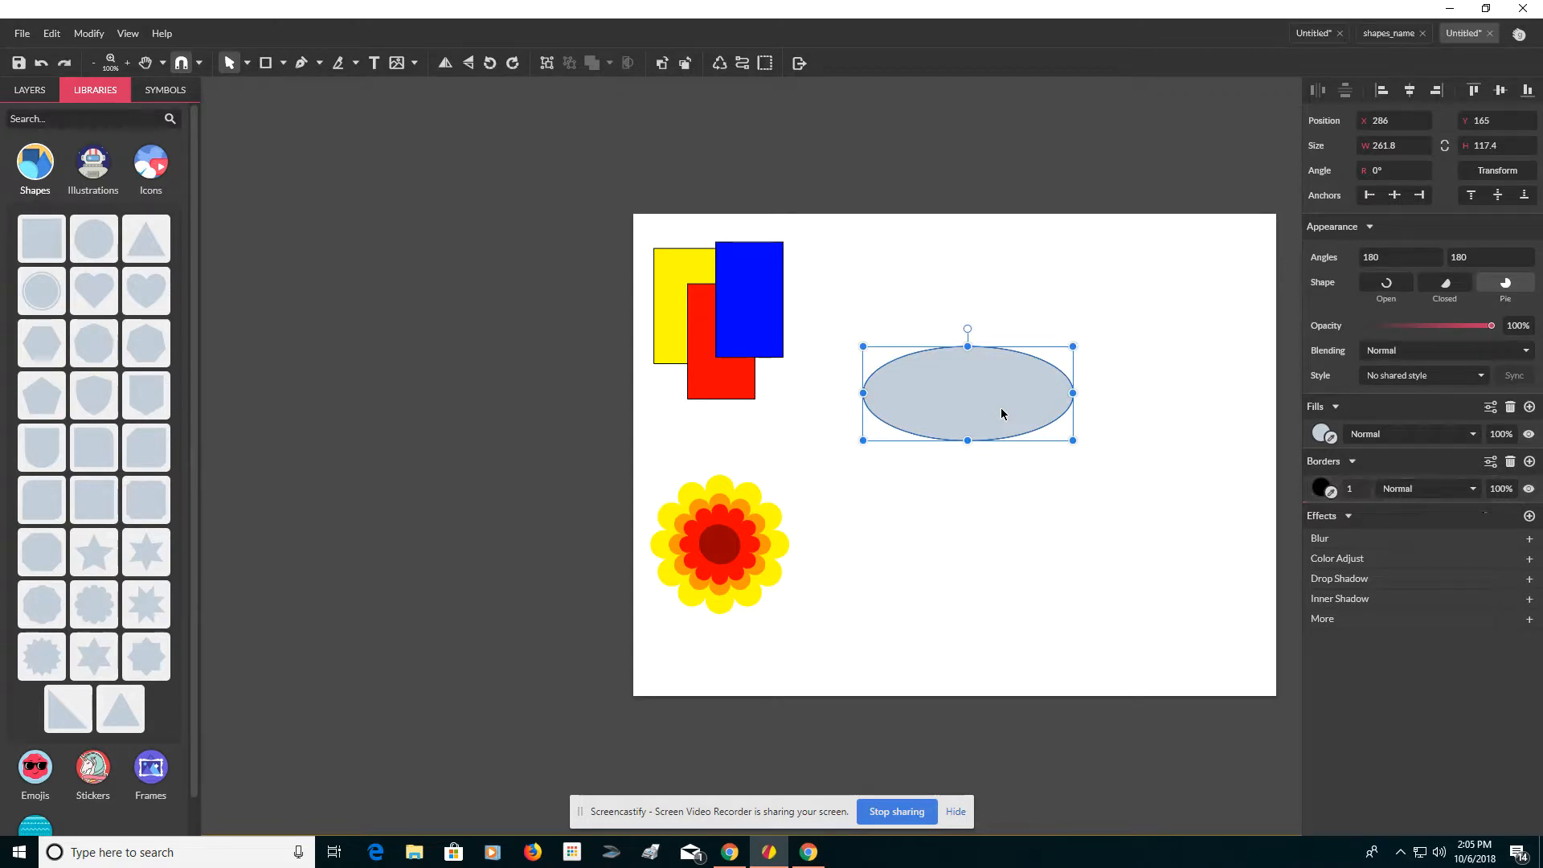
pyautogui.moveTo(1002, 414); pyautogui.dragTo(1103, 393)
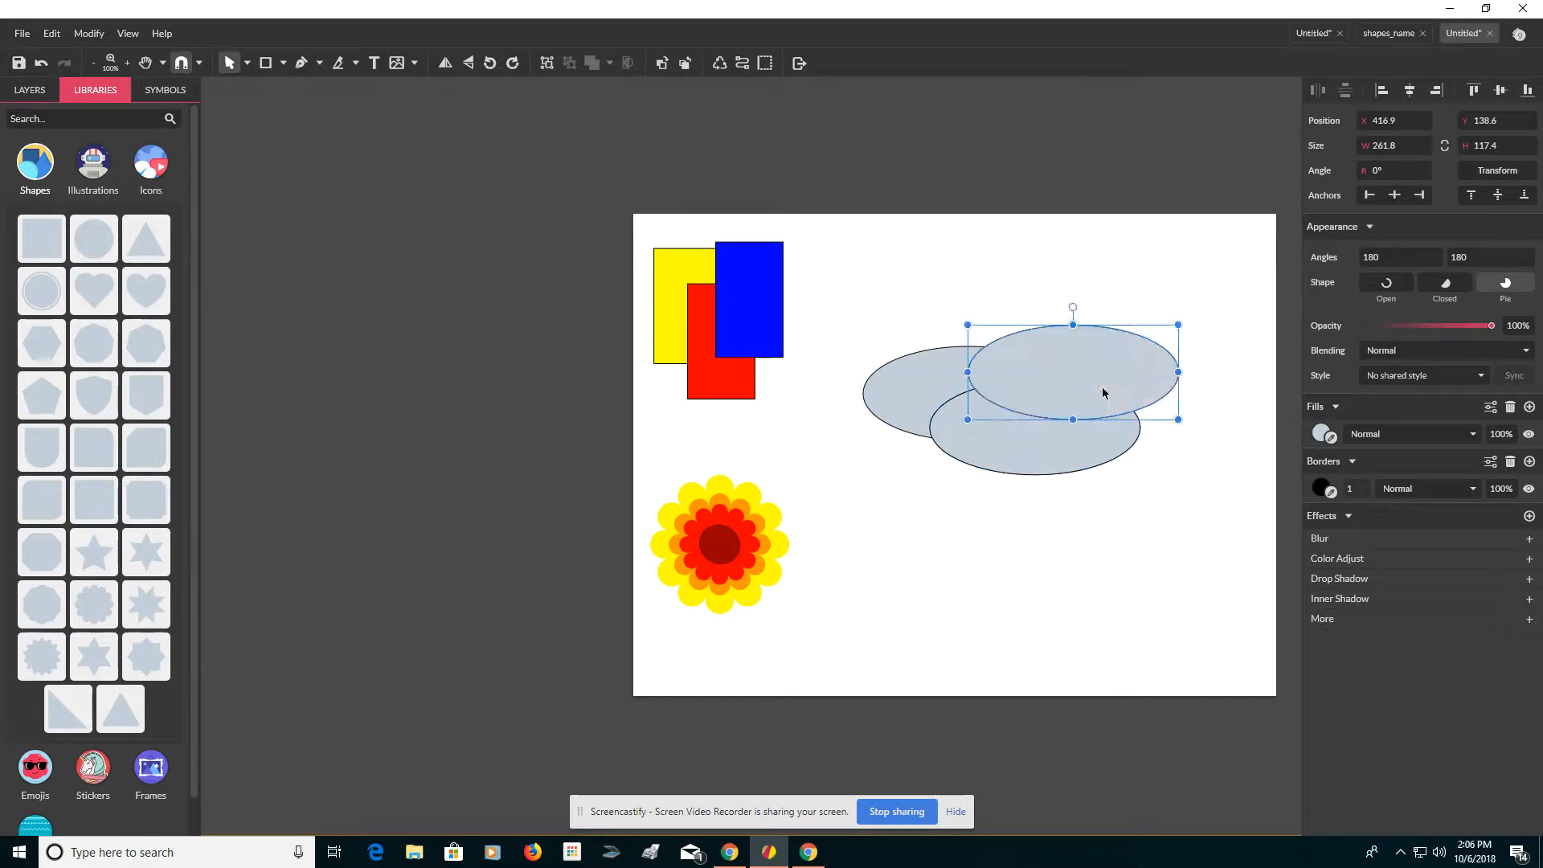
# Step: Select the three ellipses and combine them with Union into a cloud shape
pyautogui.click(887, 307)
pyautogui.moveTo(886, 305); pyautogui.dragTo(1149, 470)
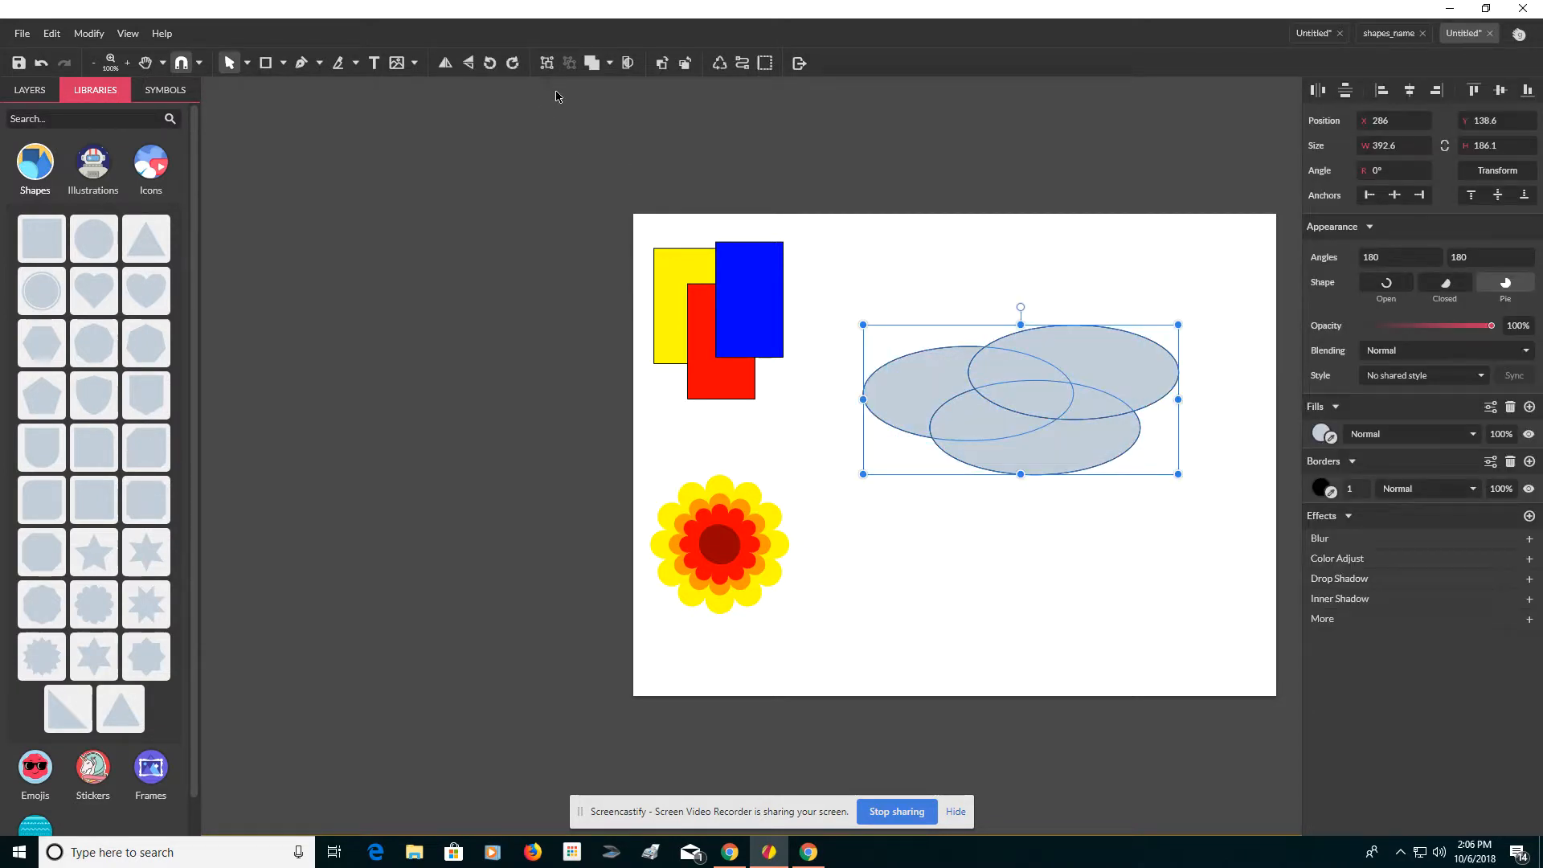
pyautogui.click(609, 63)
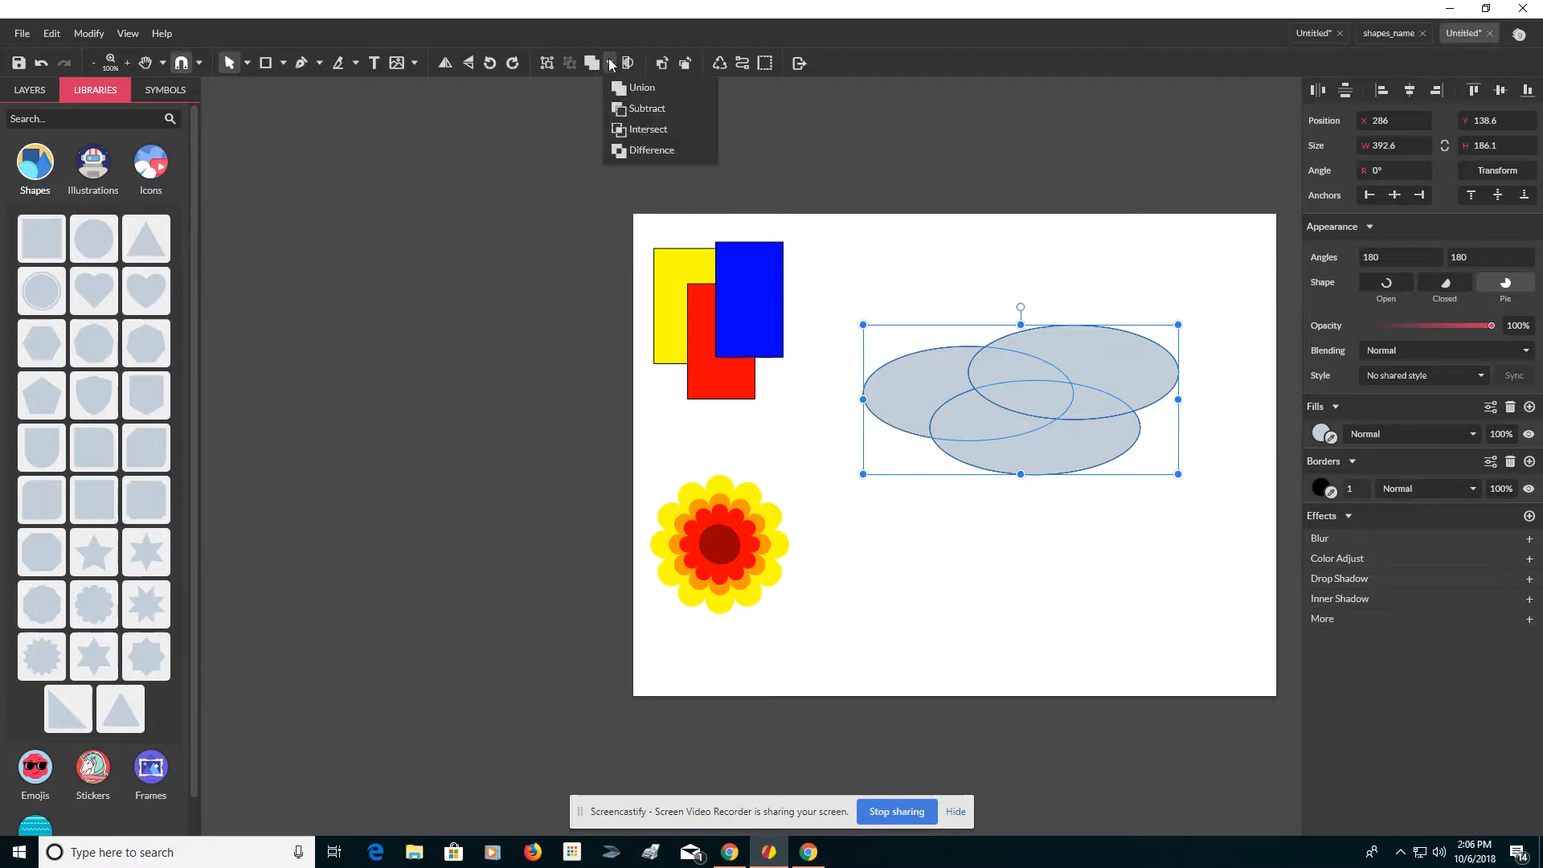
pyautogui.click(617, 90)
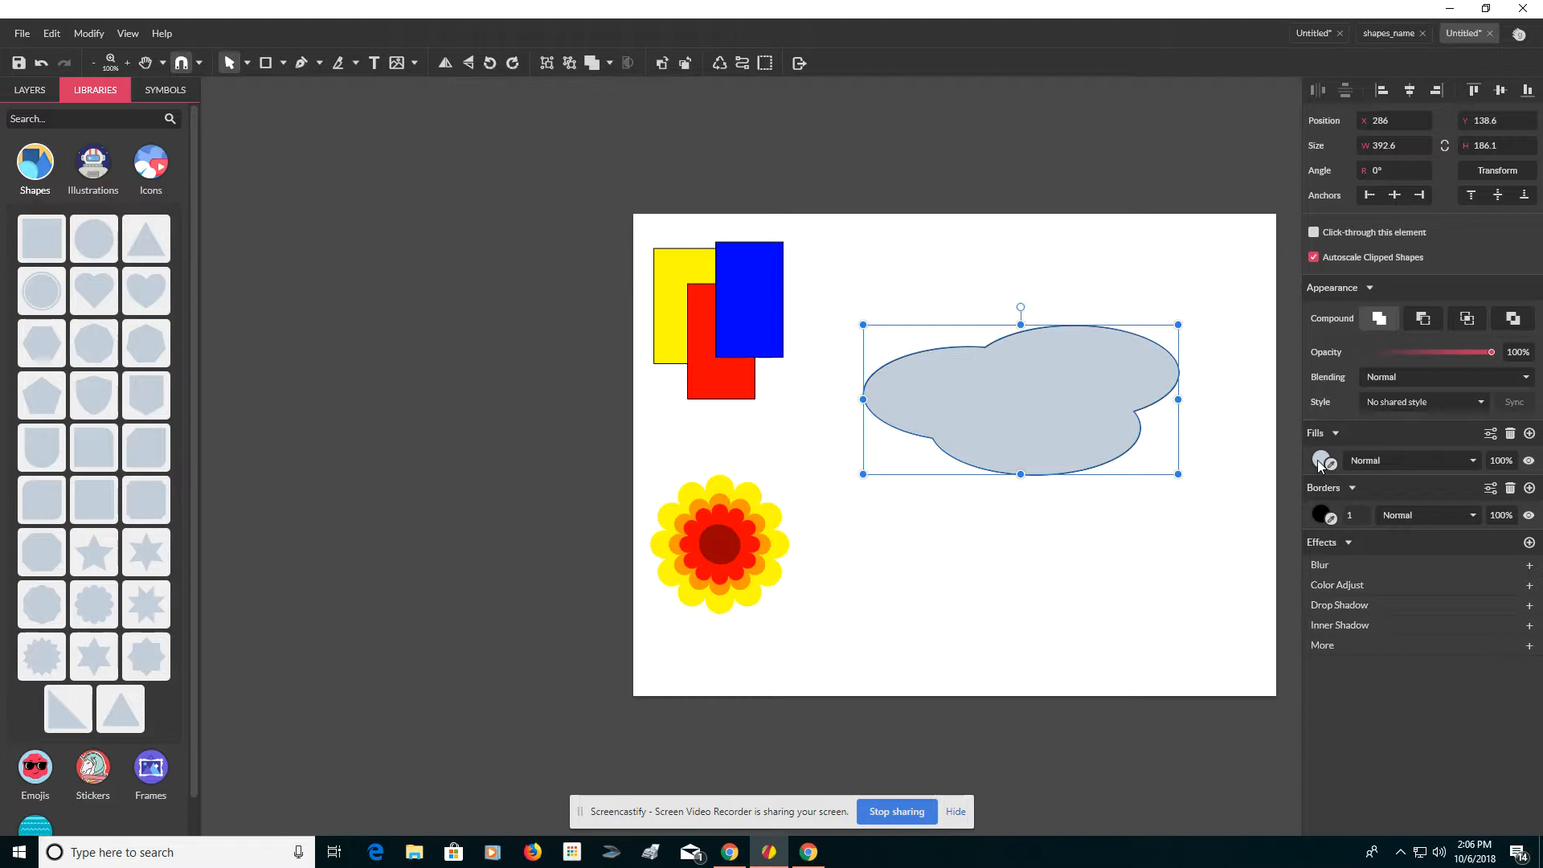
# Step: Fill the cloud with the very light colour #F7F9FB
pyautogui.click(1320, 462)
pyautogui.click(1314, 503)
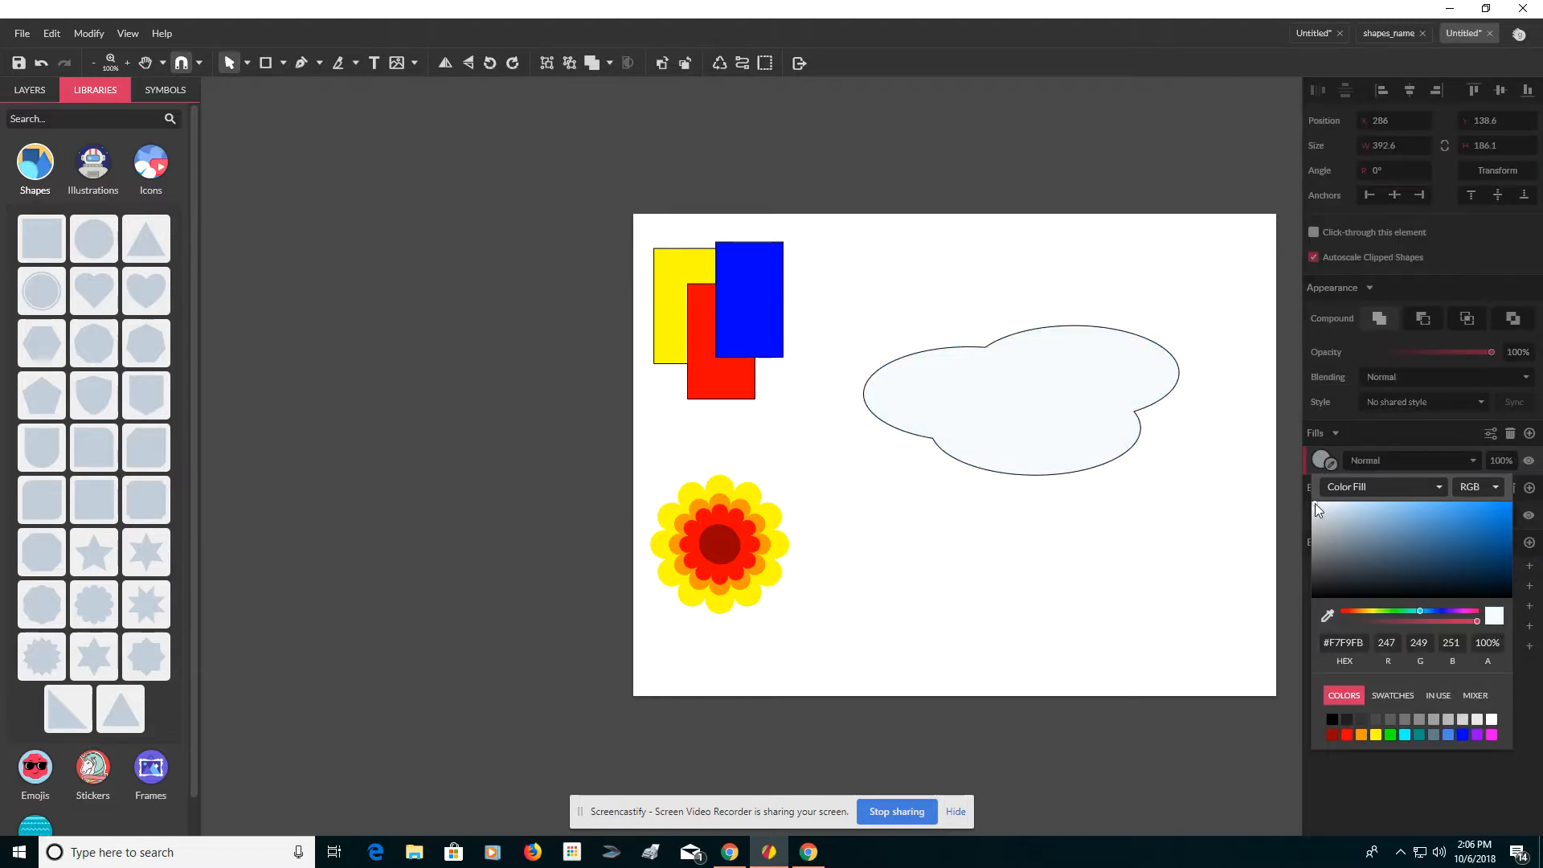
pyautogui.click(1298, 527)
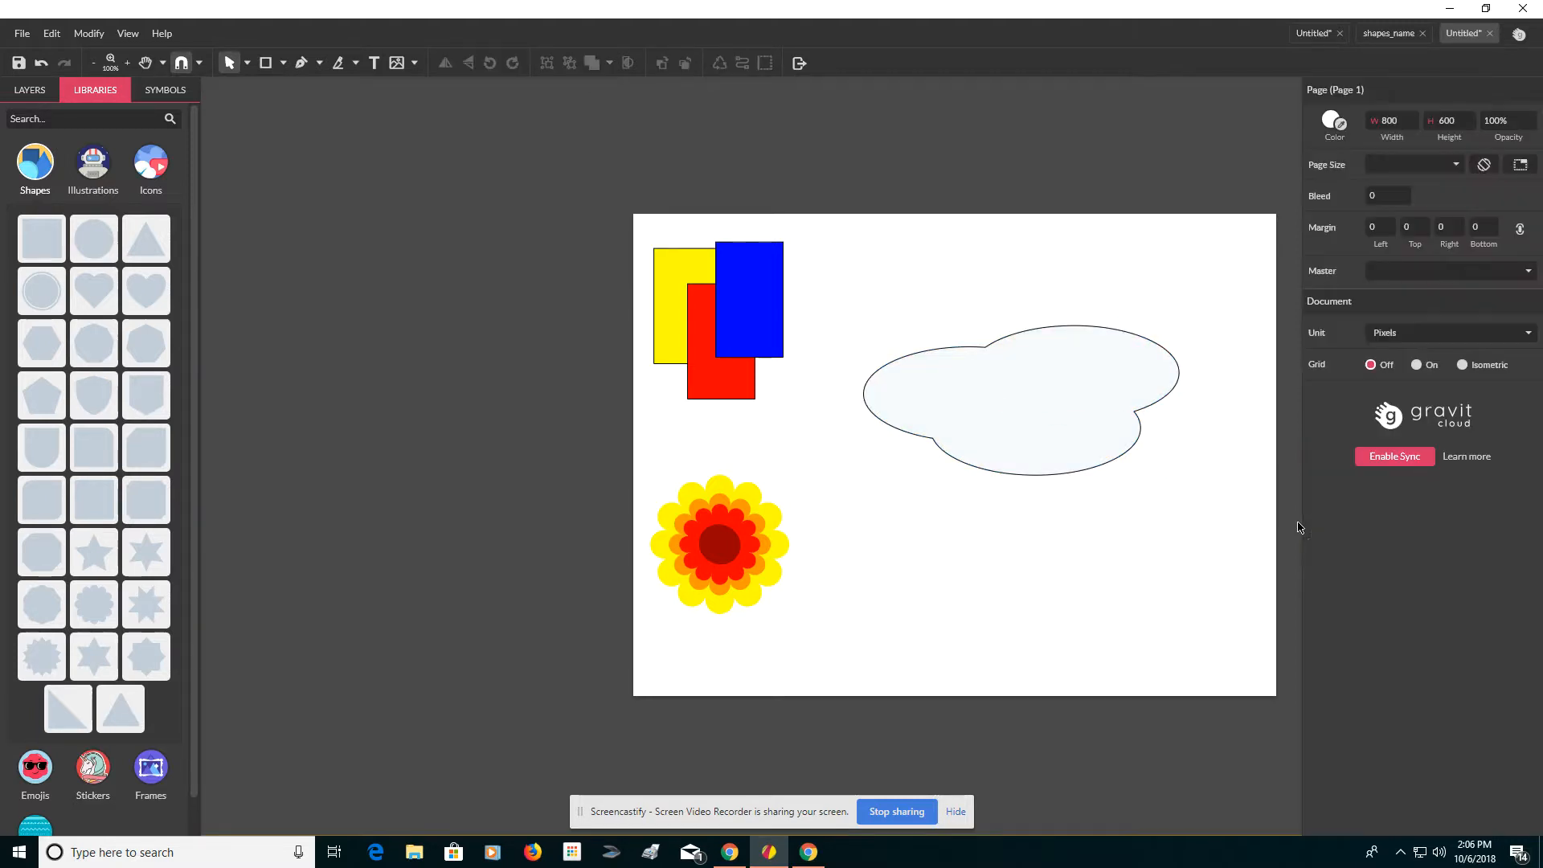
# Step: Set the cloud's border width to 5 and shrink it to about 227 × 78 px near the page's upper right
pyautogui.click(1085, 438)
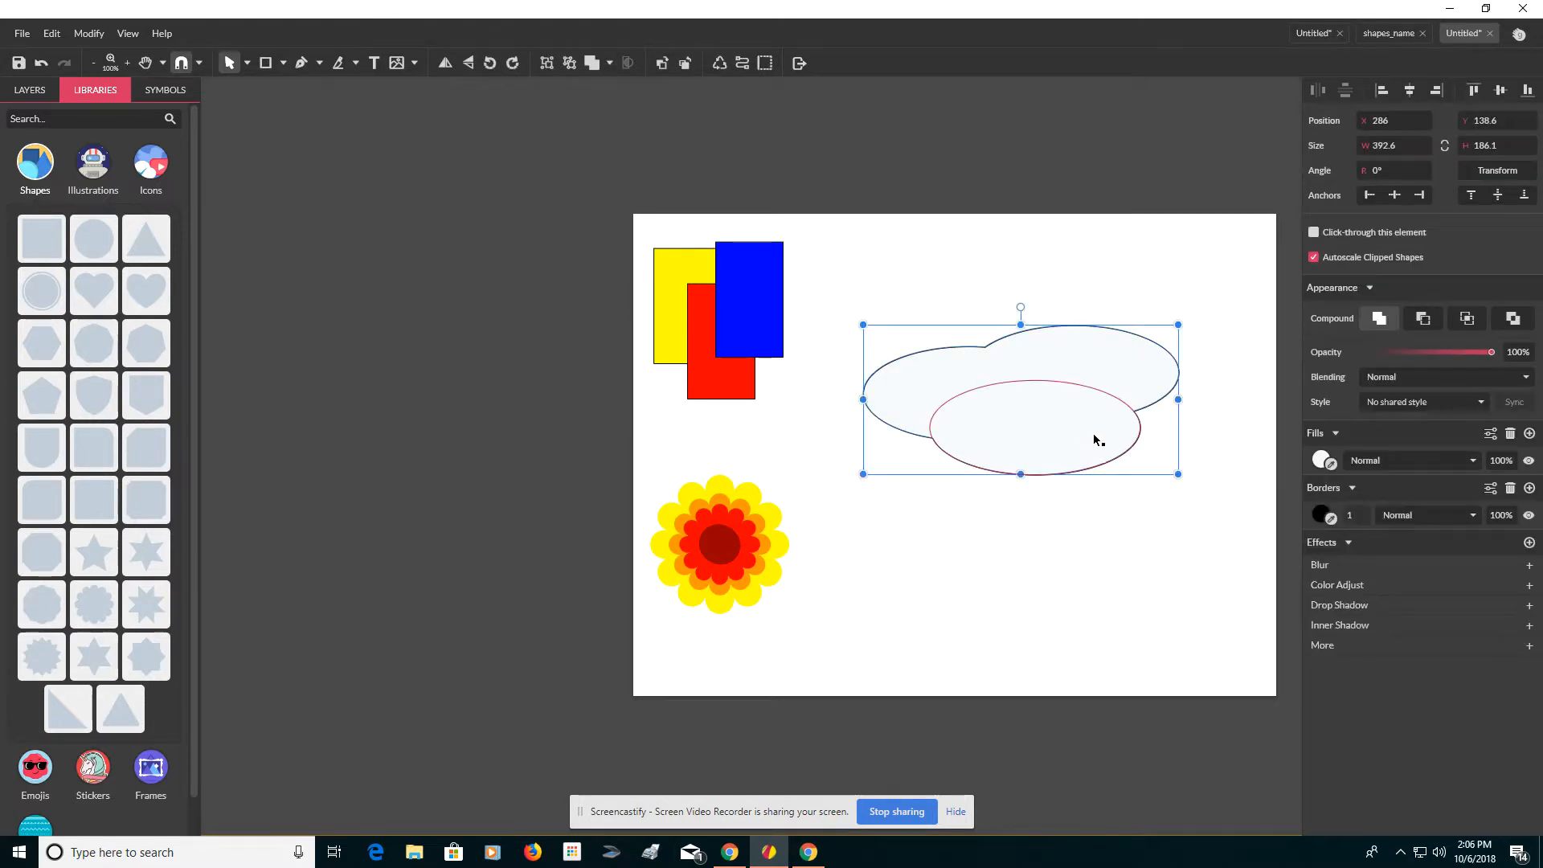
pyautogui.click(1359, 514)
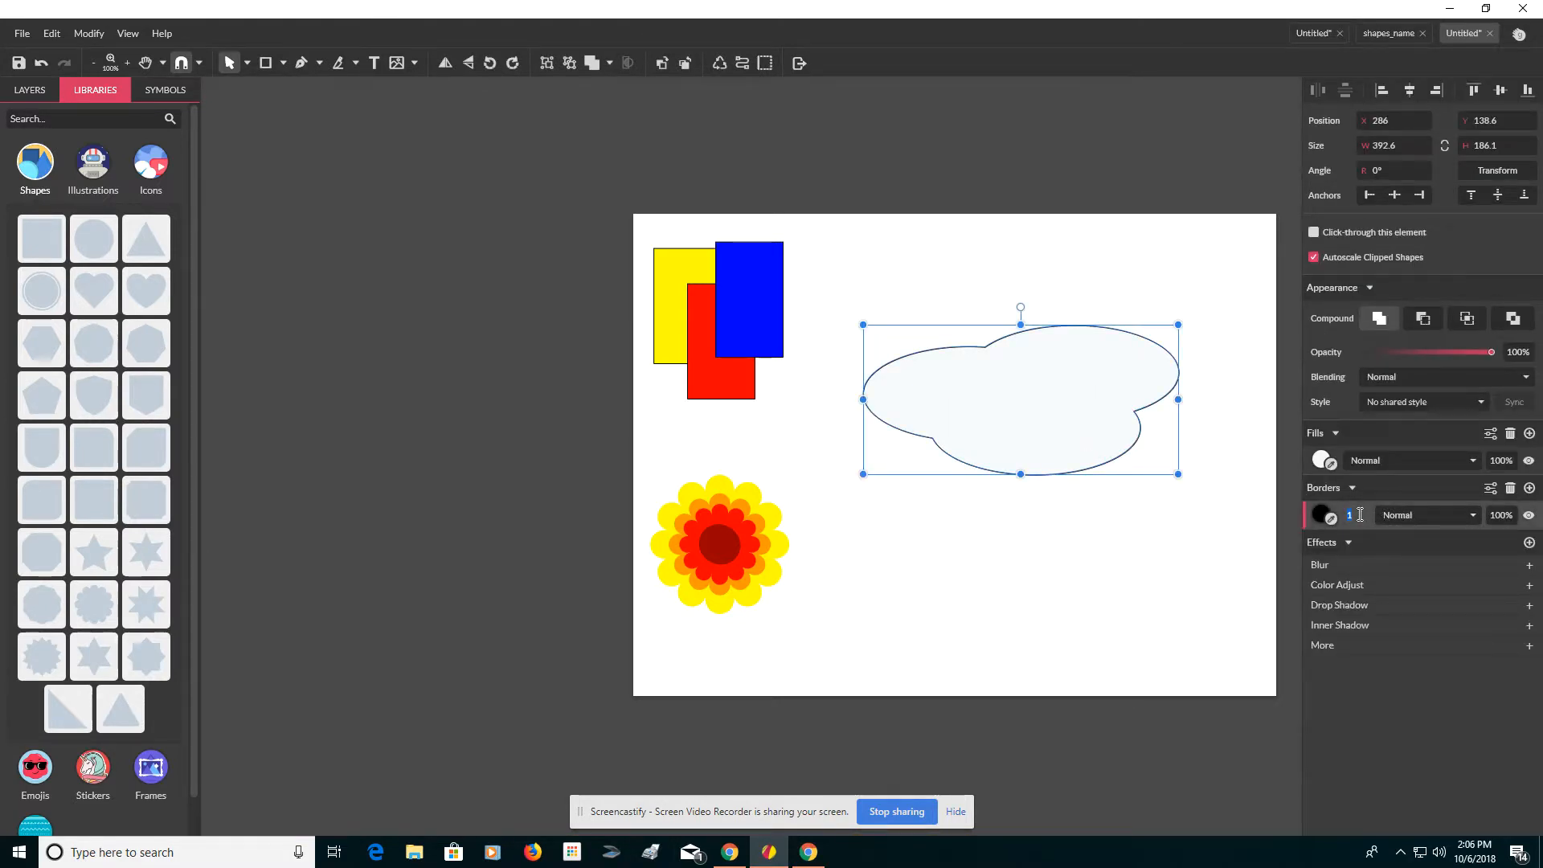
pyautogui.write('5')
pyautogui.press('Return')
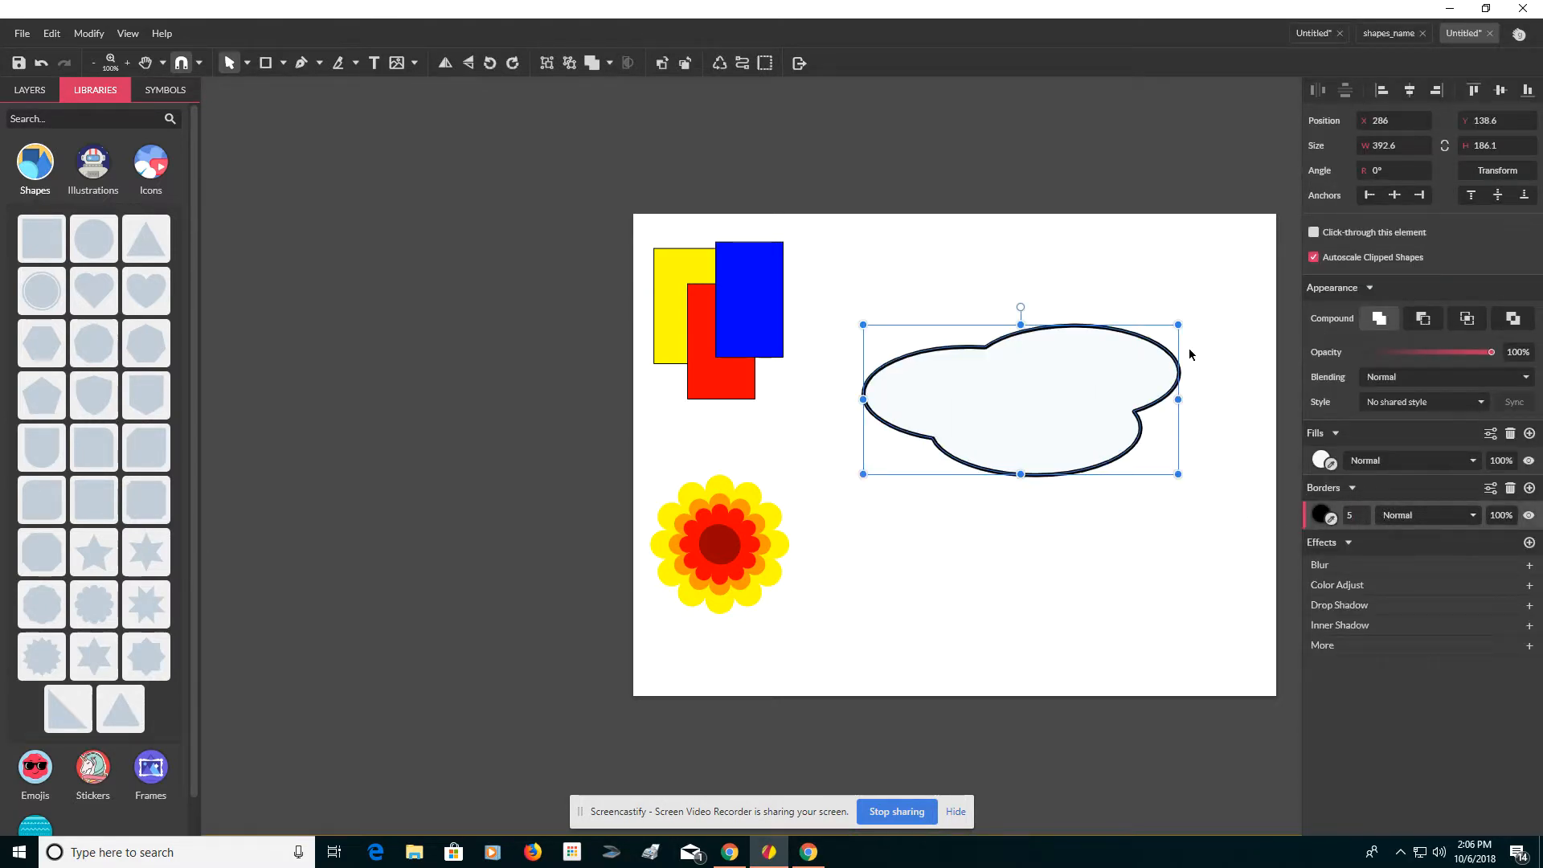
pyautogui.moveTo(1179, 325); pyautogui.dragTo(1110, 282)
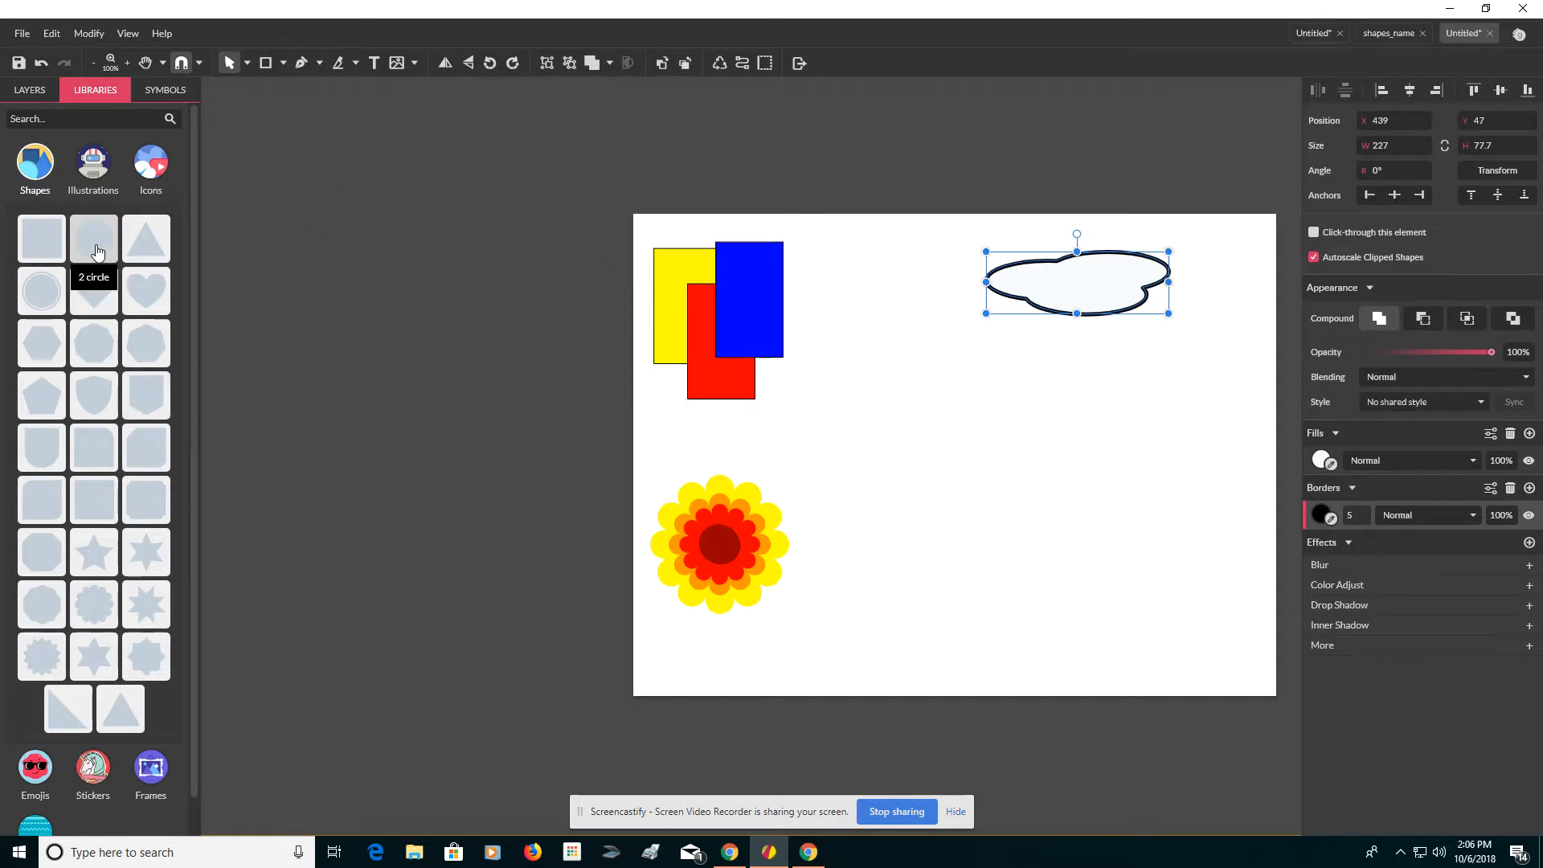
# Step: Place two overlapping circles, each about 262 px, on the lower right of the page
pyautogui.moveTo(96, 250); pyautogui.dragTo(951, 479)
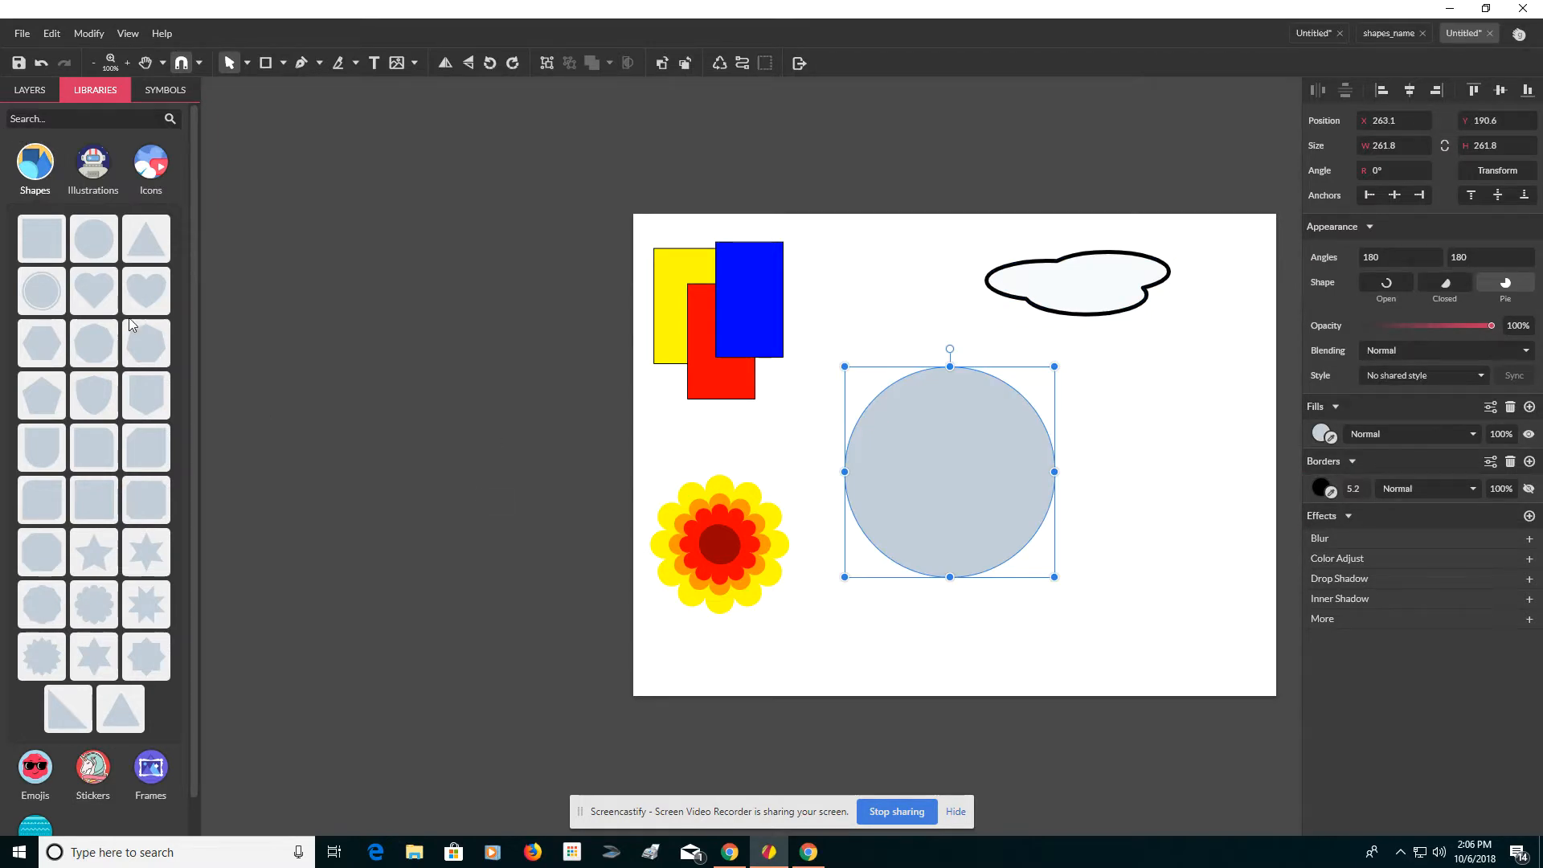
pyautogui.moveTo(94, 238); pyautogui.dragTo(989, 509)
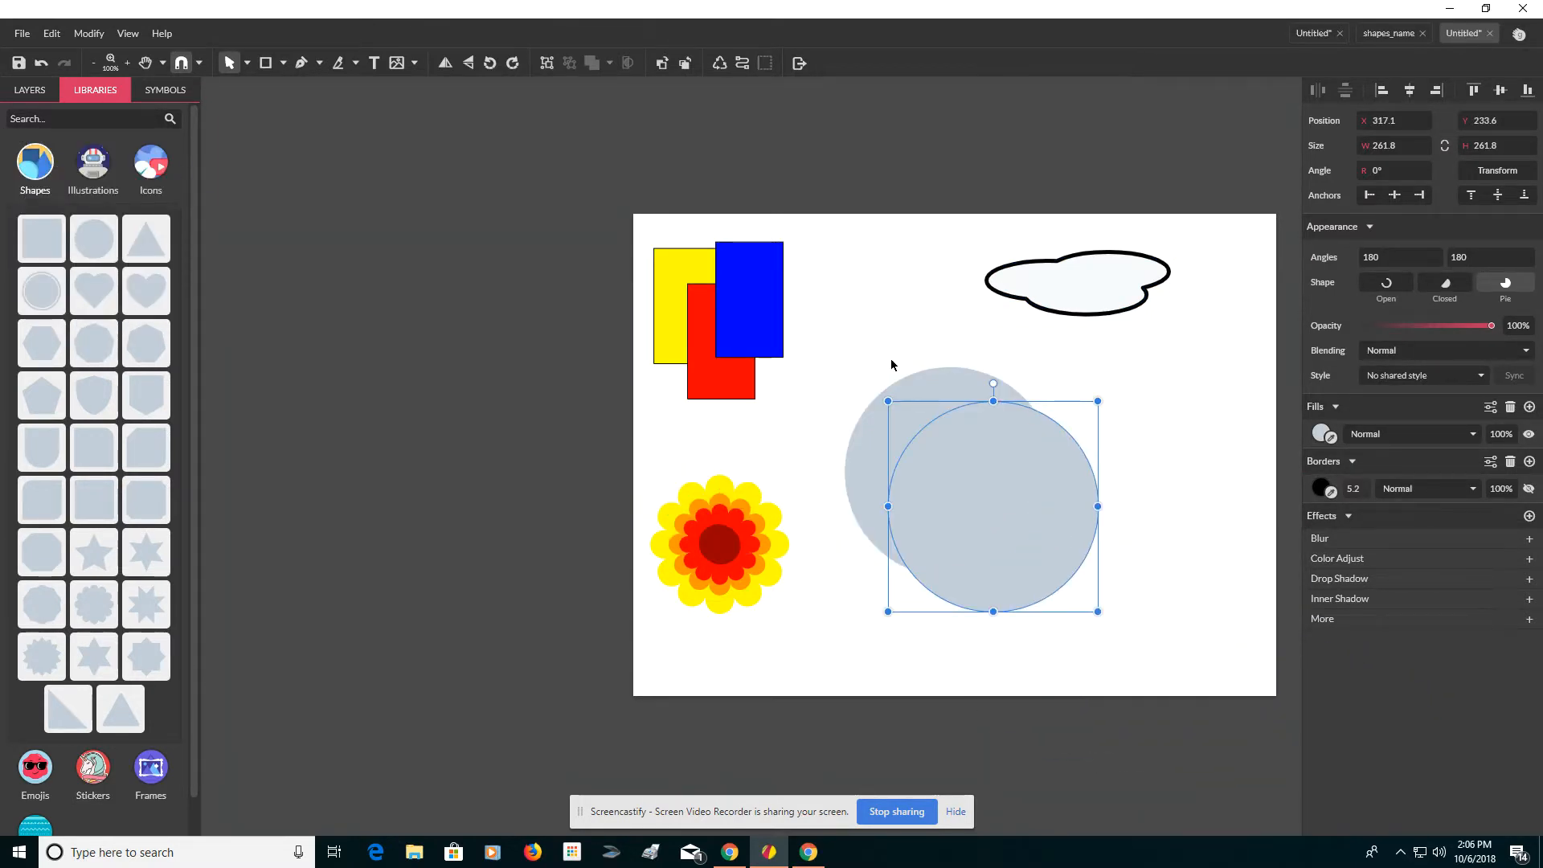
# Step: Select both circles and duplicate them to the left of the page
pyautogui.moveTo(891, 354); pyautogui.dragTo(1041, 514)
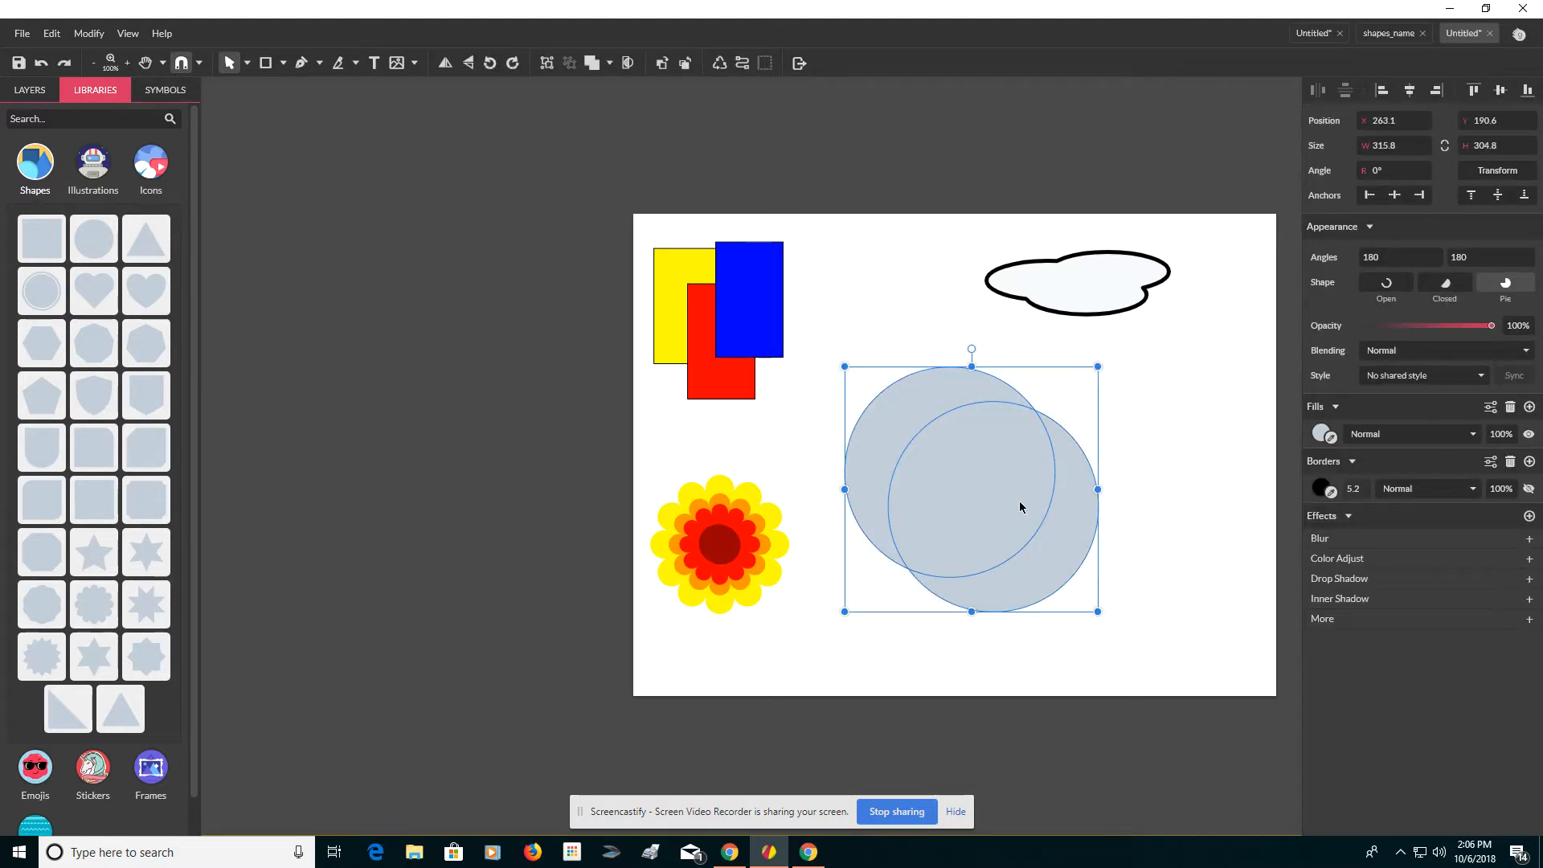
pyautogui.moveTo(1019, 507); pyautogui.dragTo(442, 439)
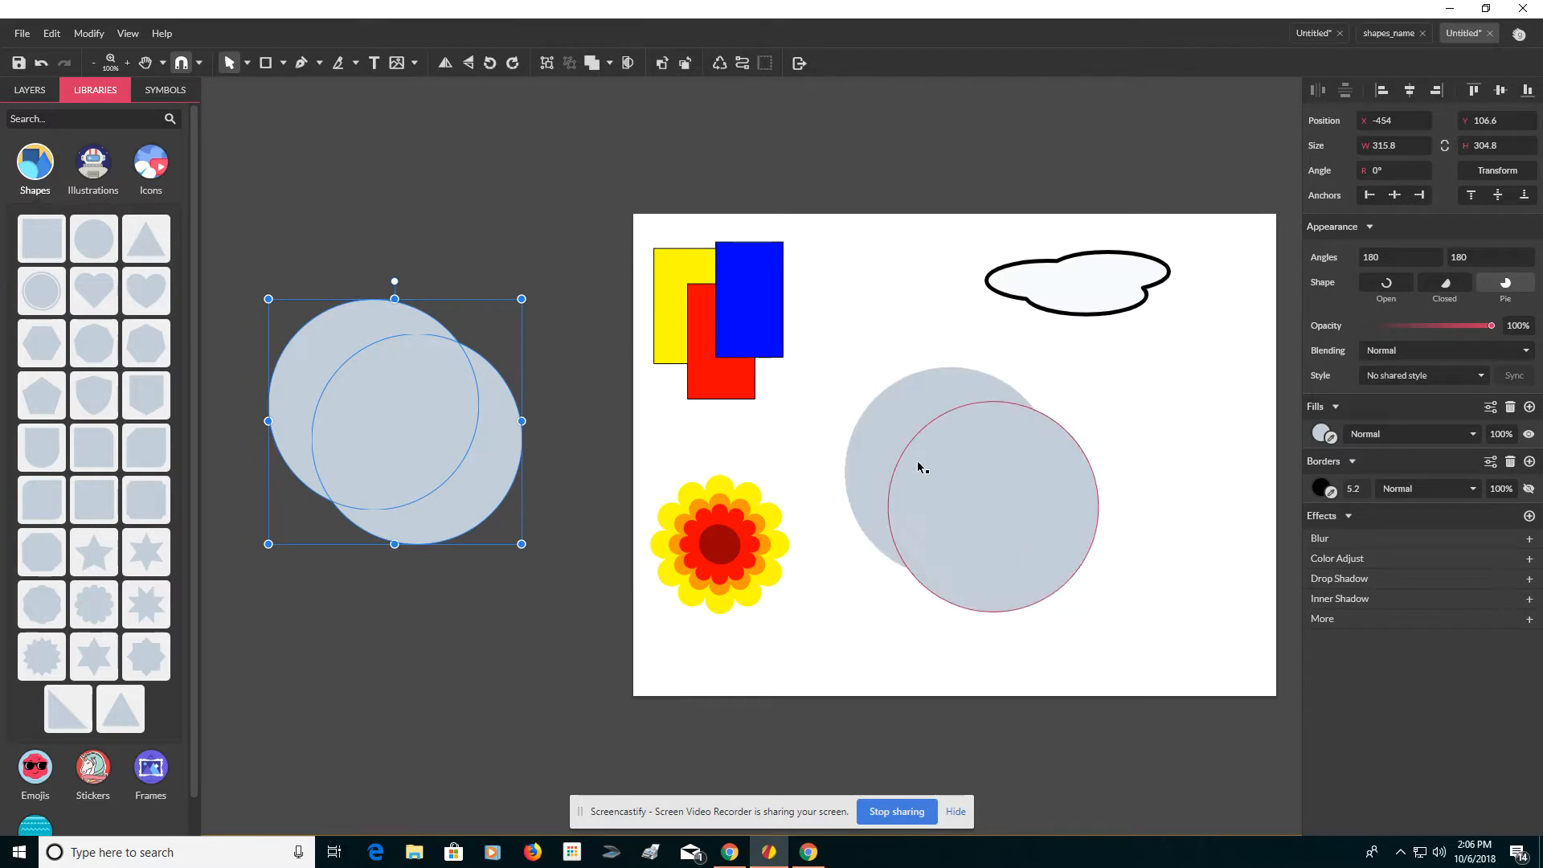
# Step: Select both lower-right circles and set their border width to 1
pyautogui.click(894, 340)
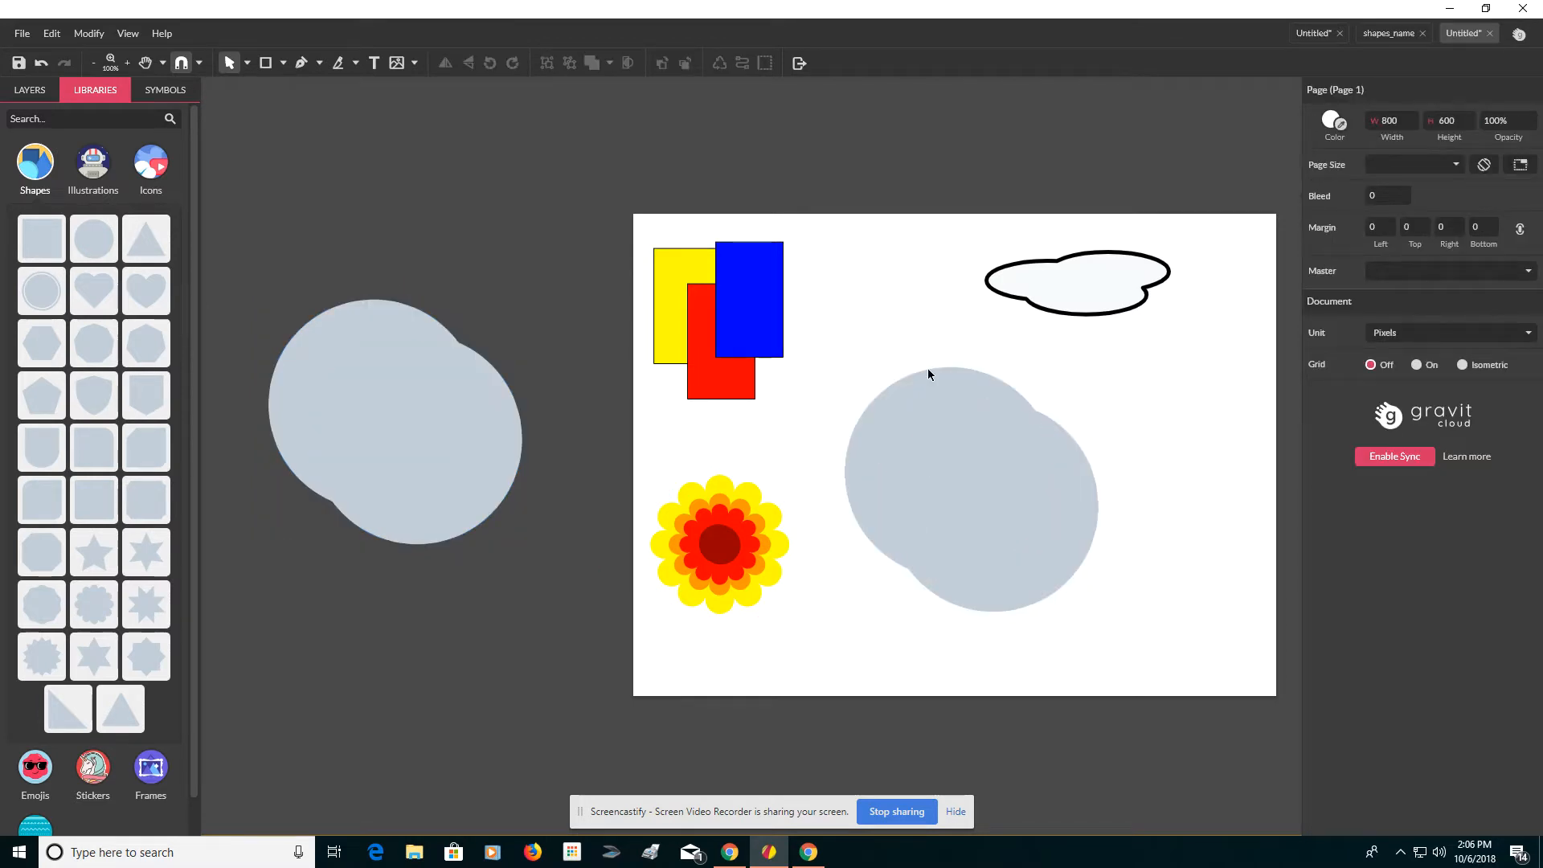
pyautogui.click(936, 422)
pyautogui.click(932, 406)
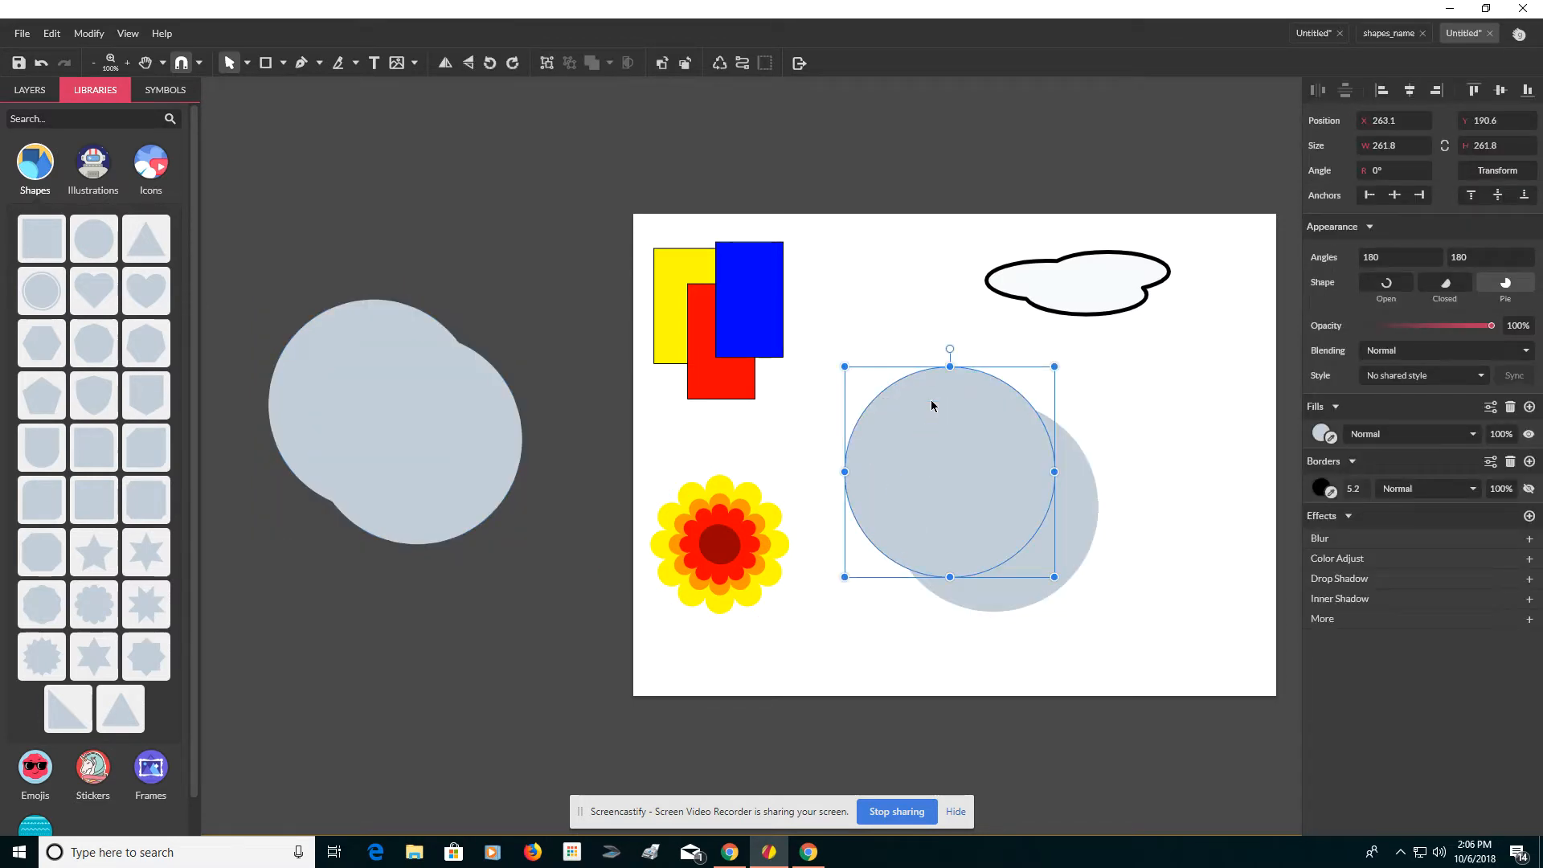
pyautogui.keyDown('shift'); pyautogui.click(1071, 514); pyautogui.keyUp('shift')
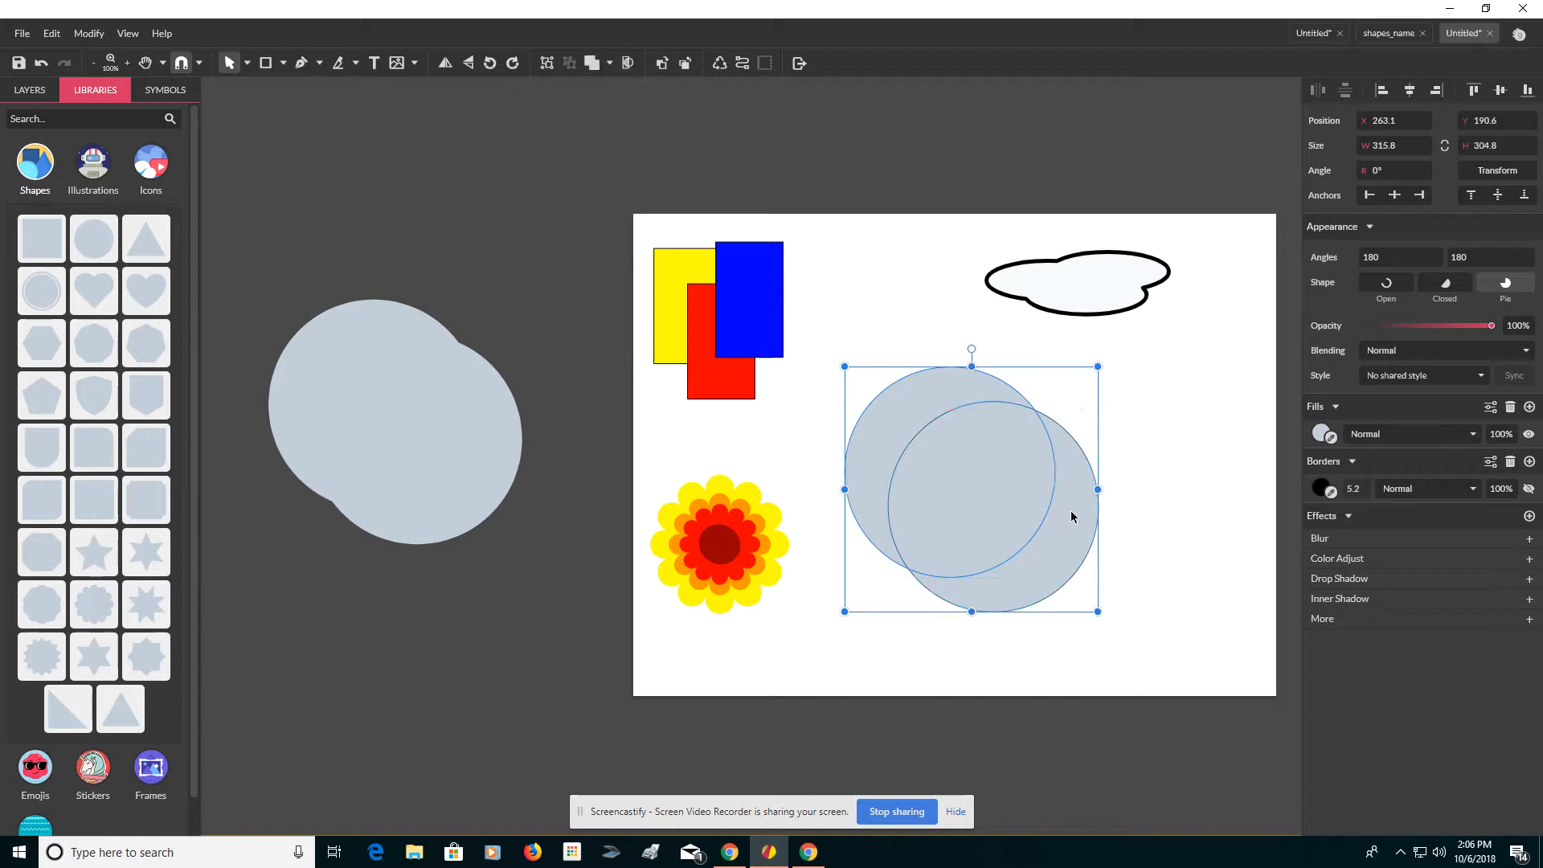
pyautogui.click(1362, 489)
pyautogui.click(1228, 503)
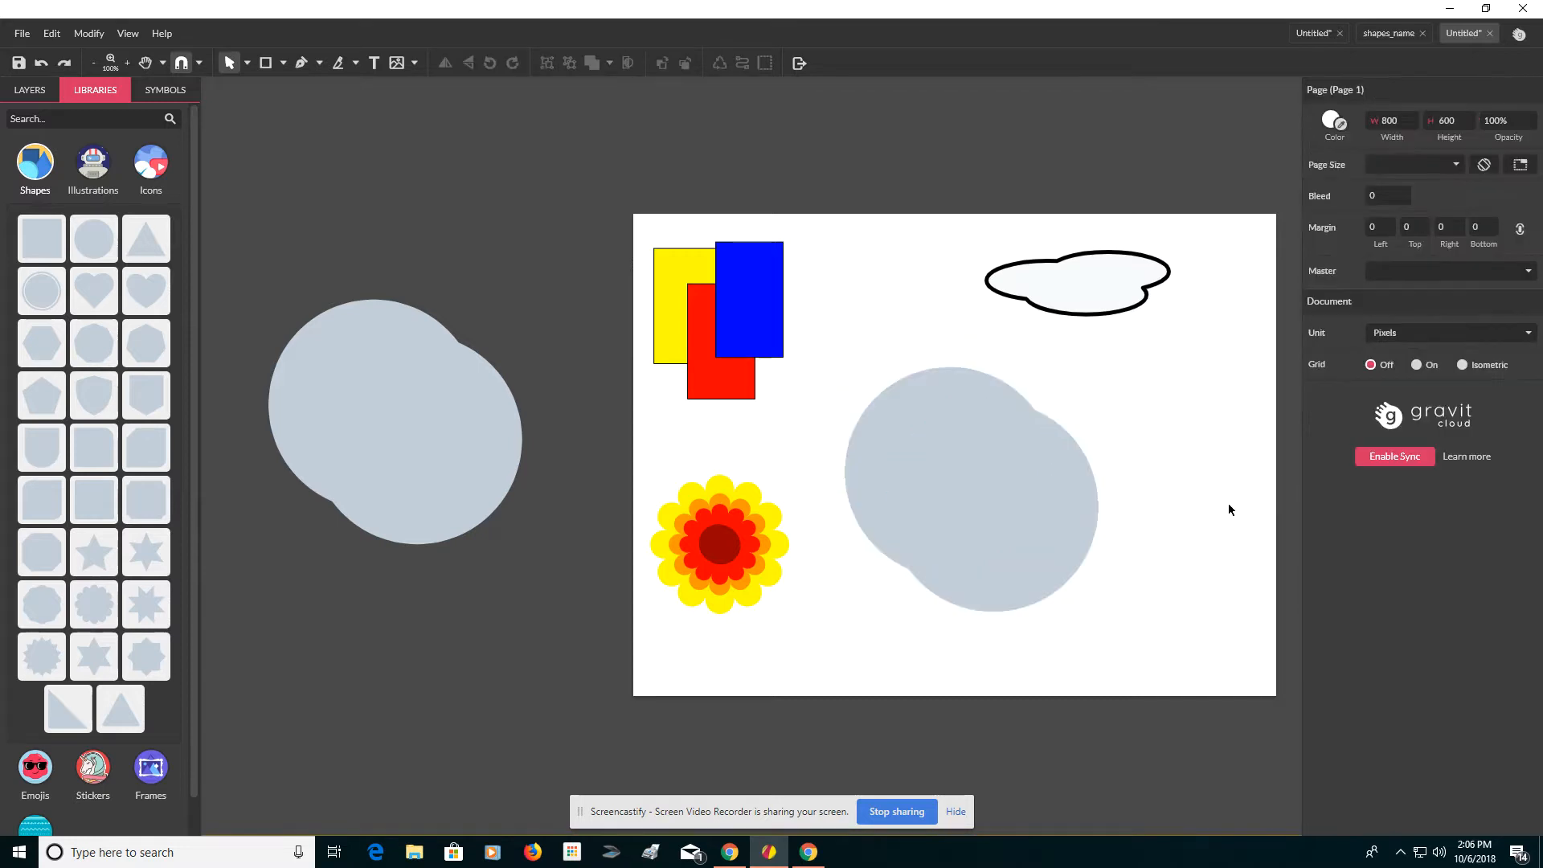
pyautogui.click(1067, 508)
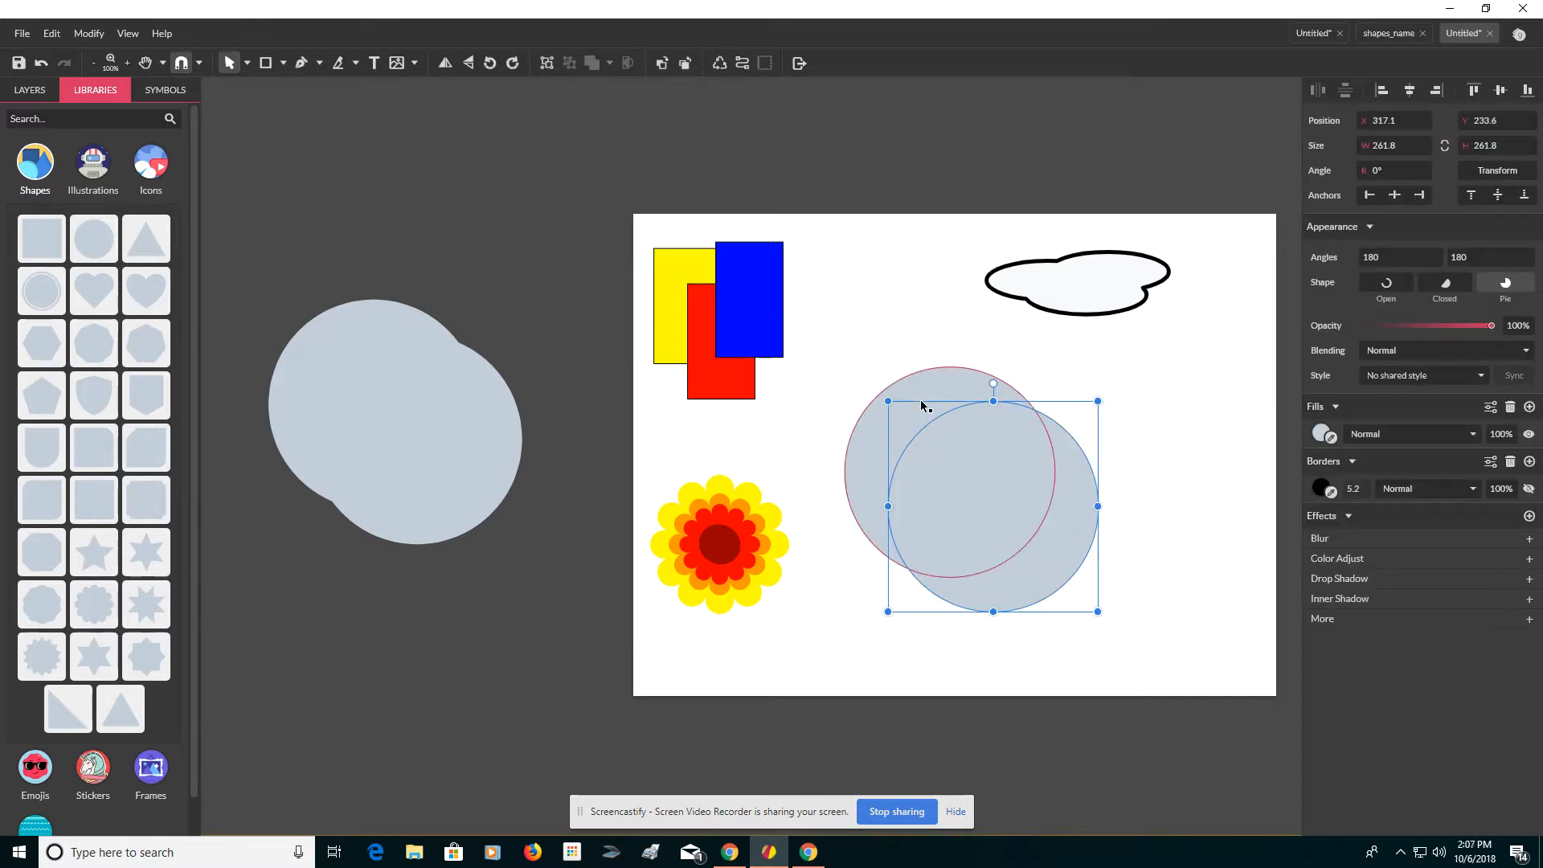
pyautogui.keyDown('shift'); pyautogui.click(923, 406); pyautogui.keyUp('shift')
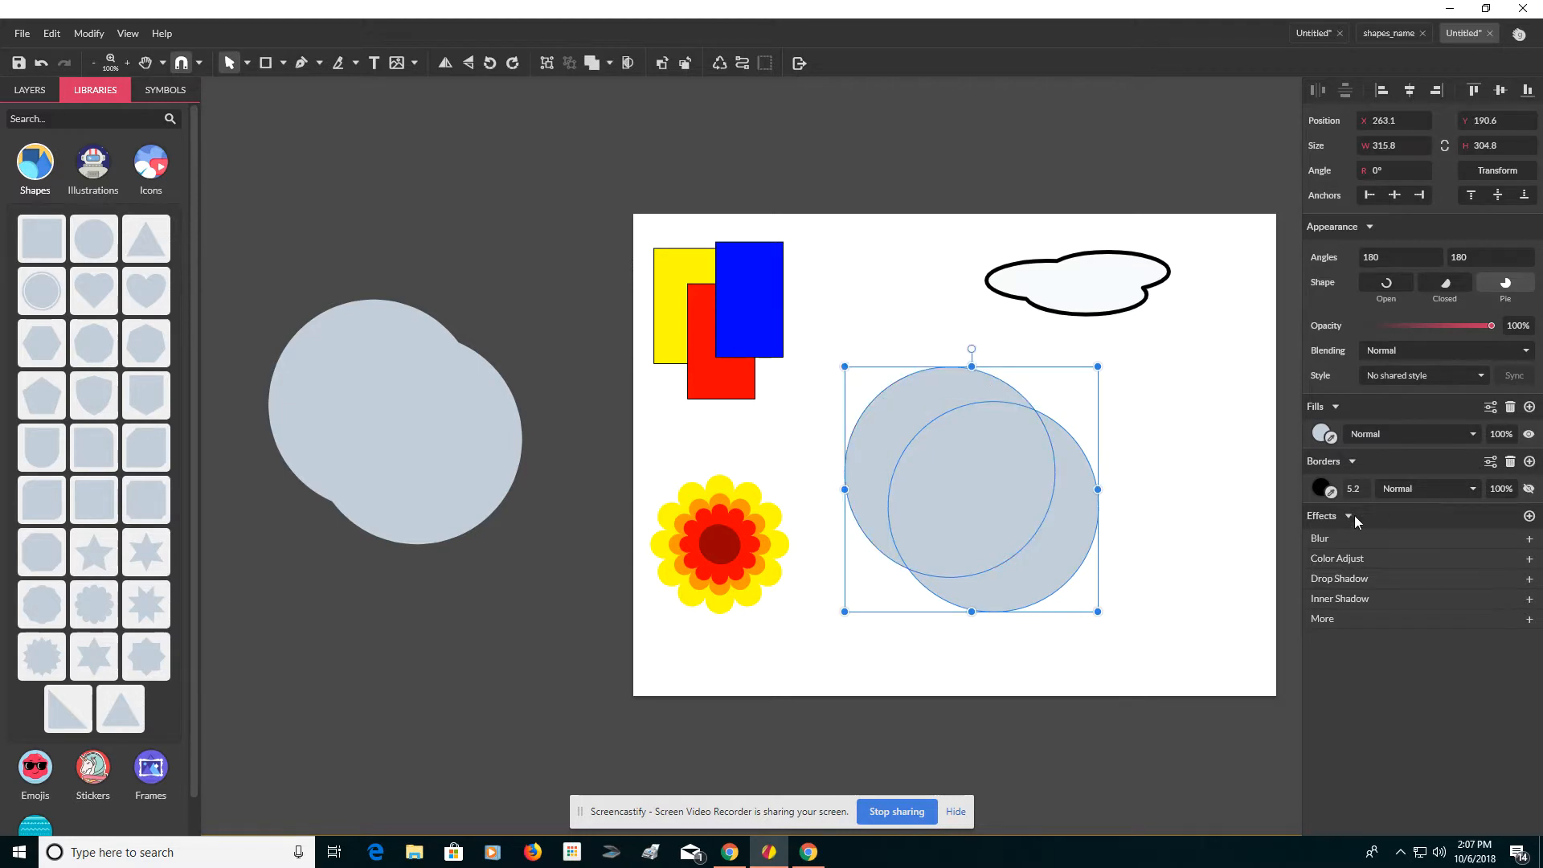
pyautogui.click(1366, 489)
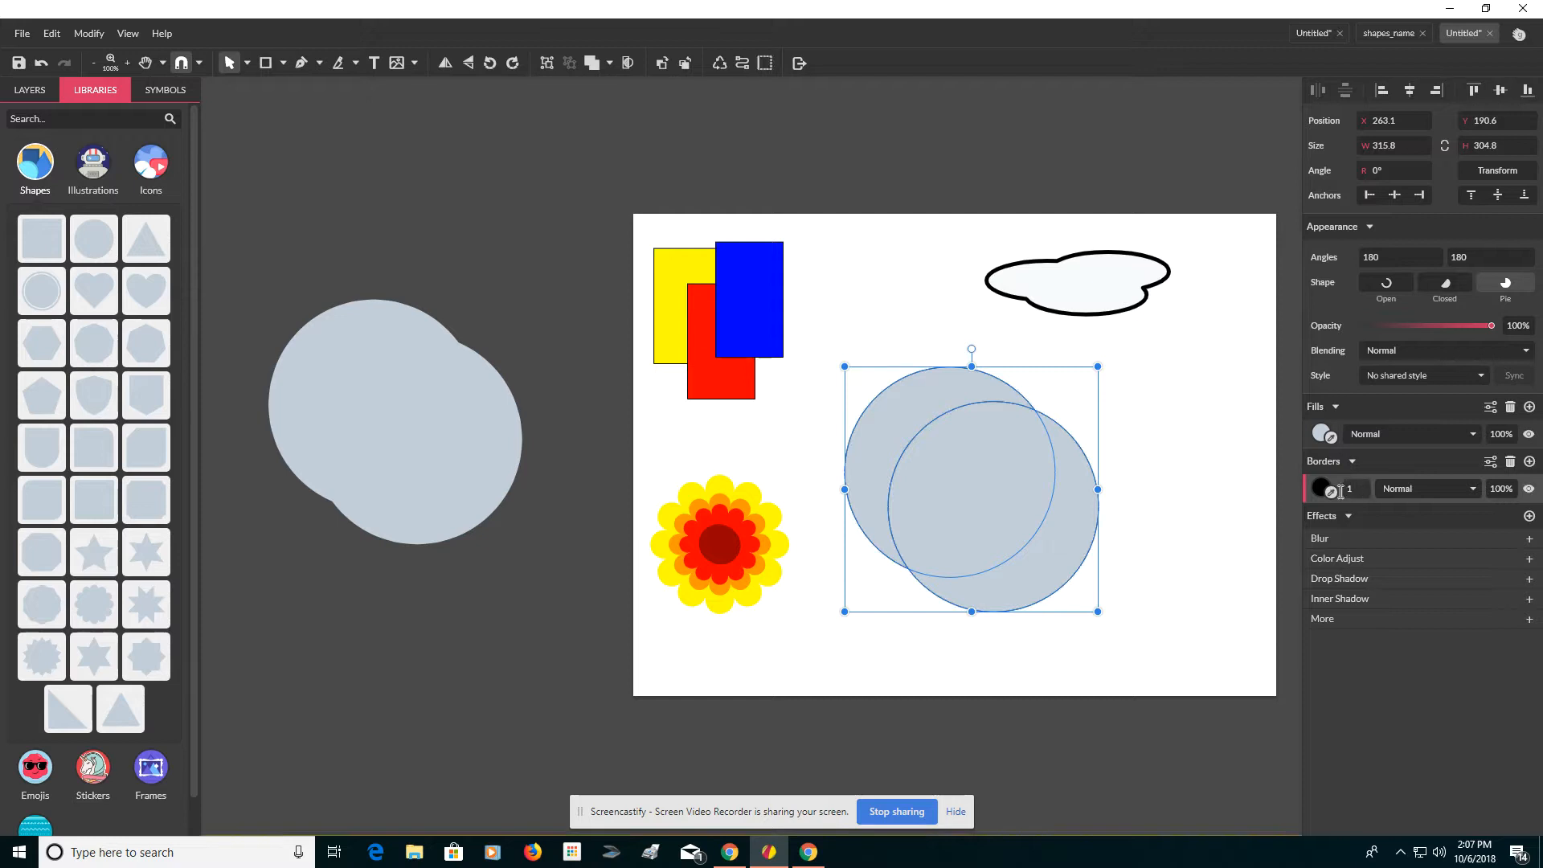
# Step: Subtract the front circle from the back one to form a crescent and shrink it below the cloud
pyautogui.click(1184, 436)
pyautogui.moveTo(908, 354); pyautogui.dragTo(1038, 540)
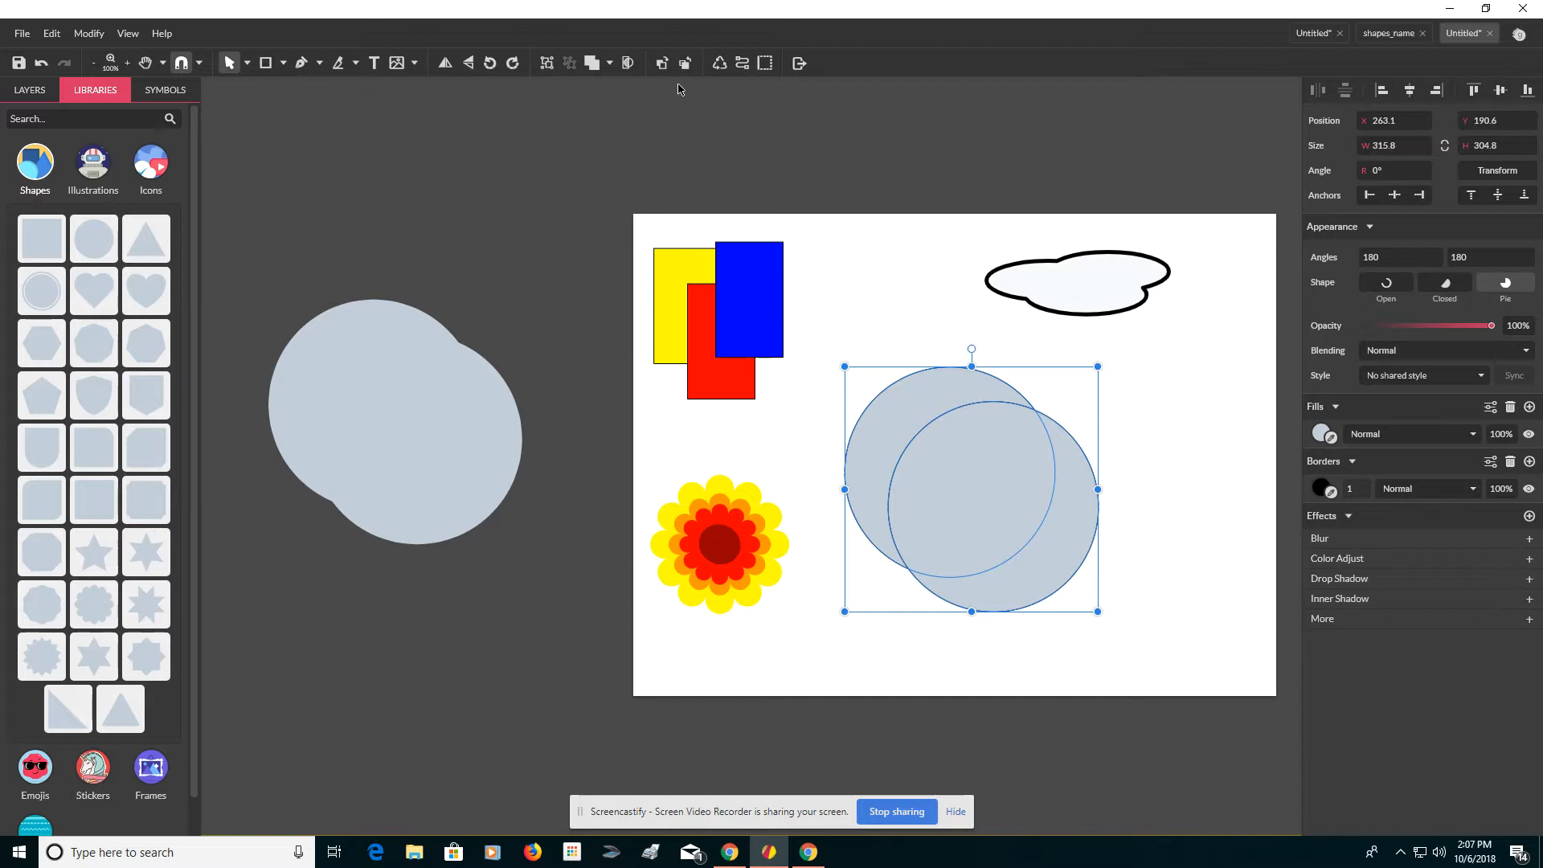
pyautogui.click(609, 64)
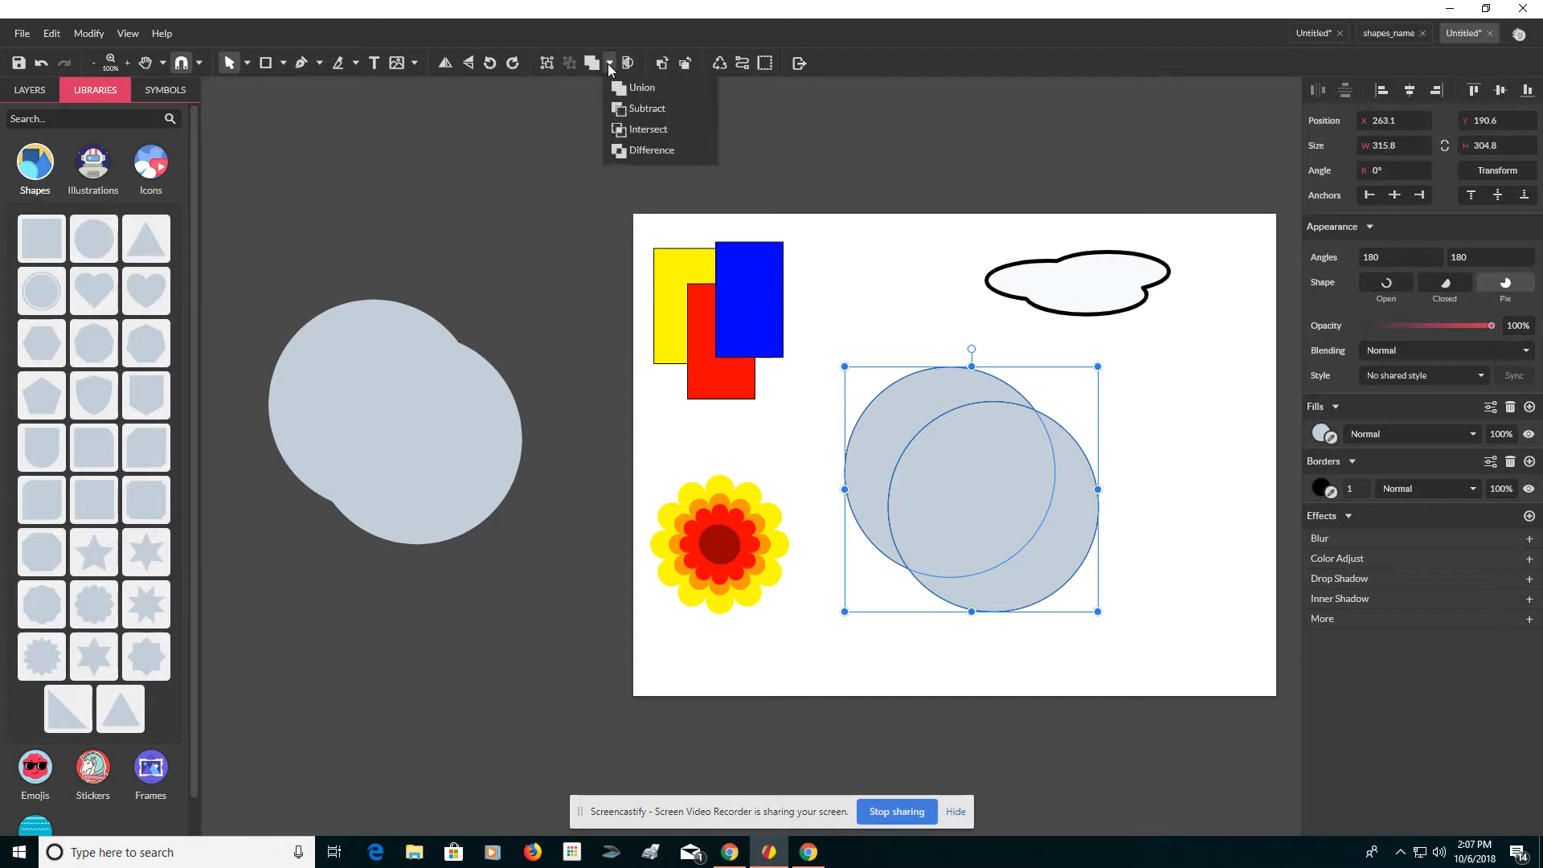
pyautogui.click(620, 113)
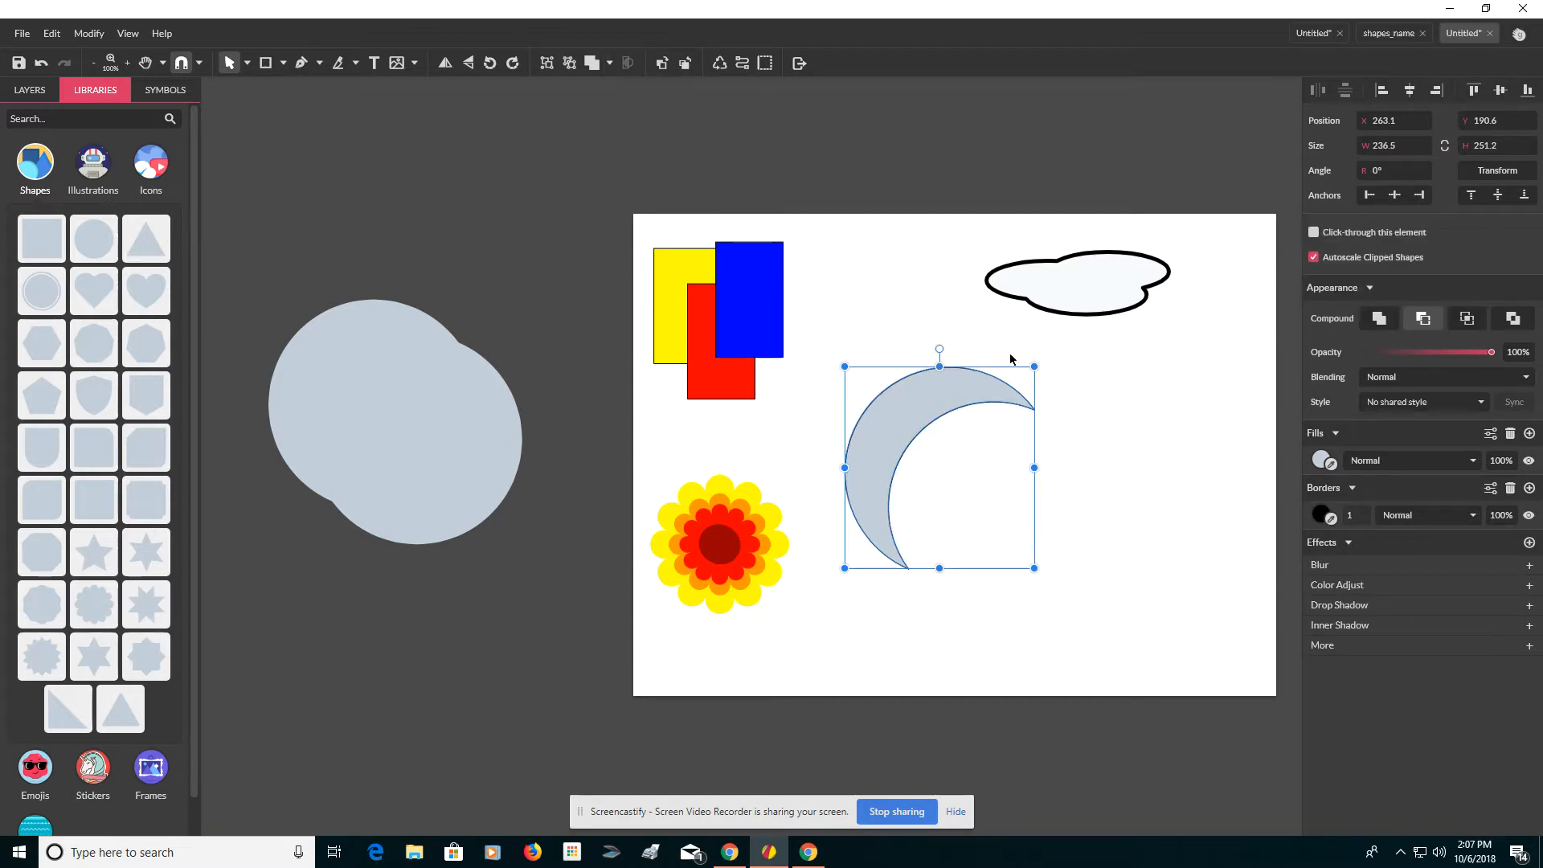
pyautogui.moveTo(1036, 366); pyautogui.dragTo(1078, 367)
# Step: Set the off-page circle pair's border width to 5 and duplicate the pair above it
pyautogui.moveTo(276, 291); pyautogui.dragTo(489, 484)
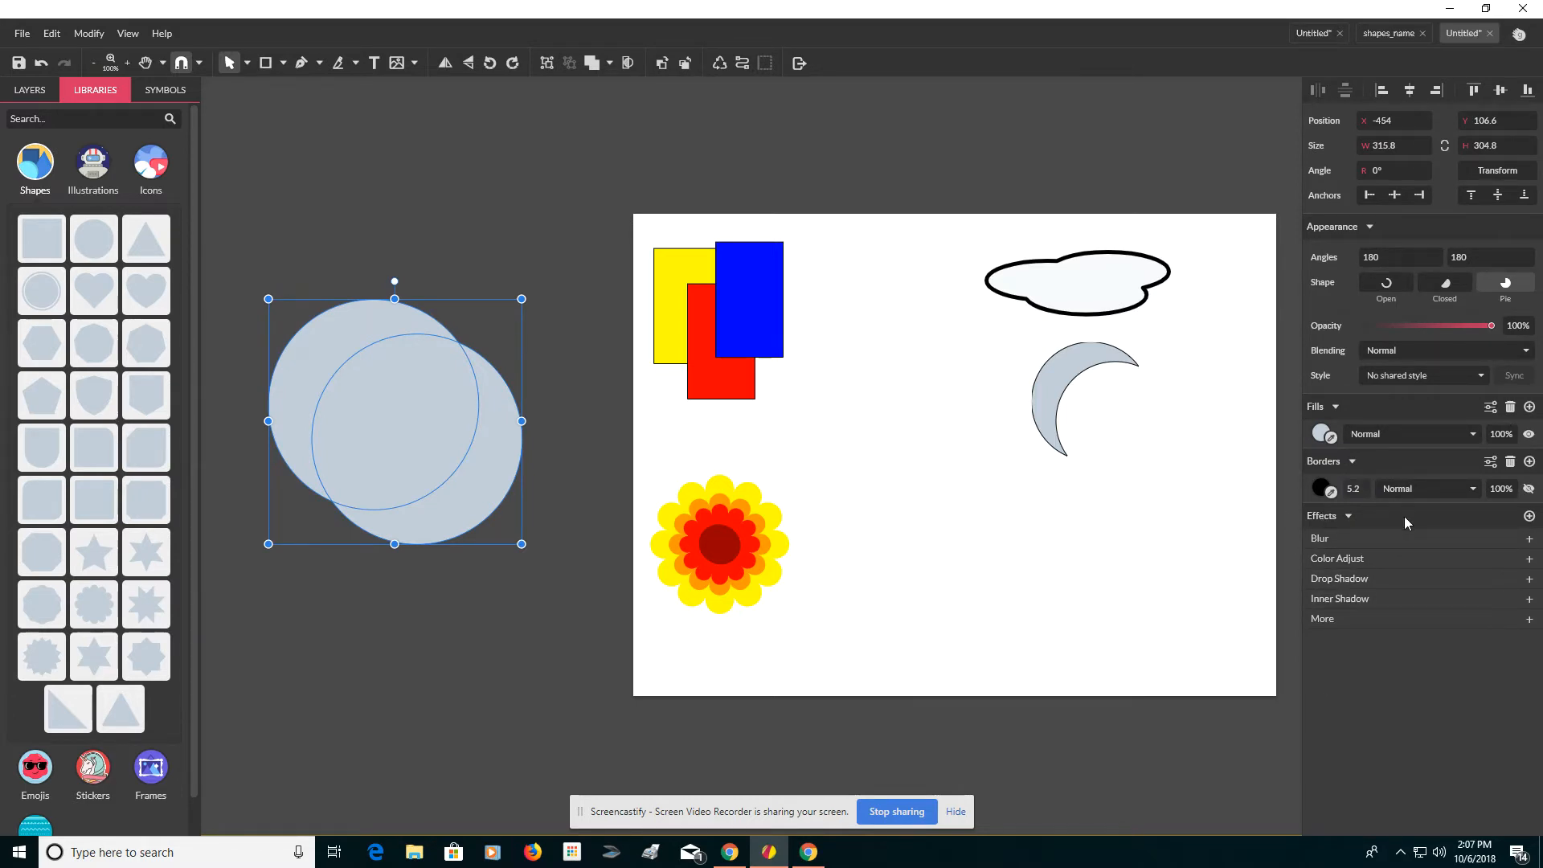
pyautogui.click(1365, 492)
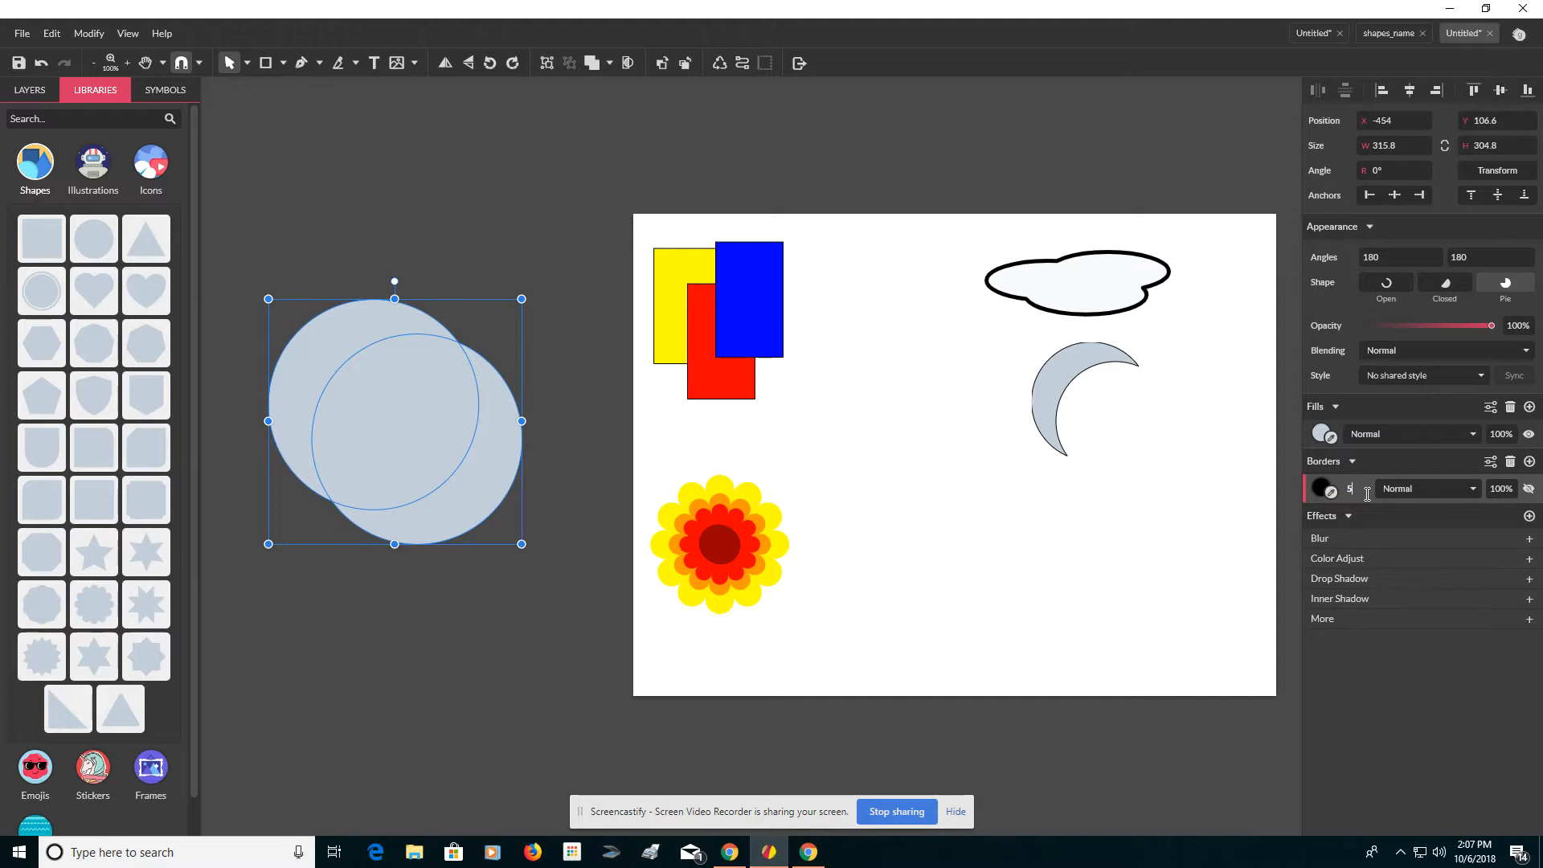
pyautogui.press('Return')
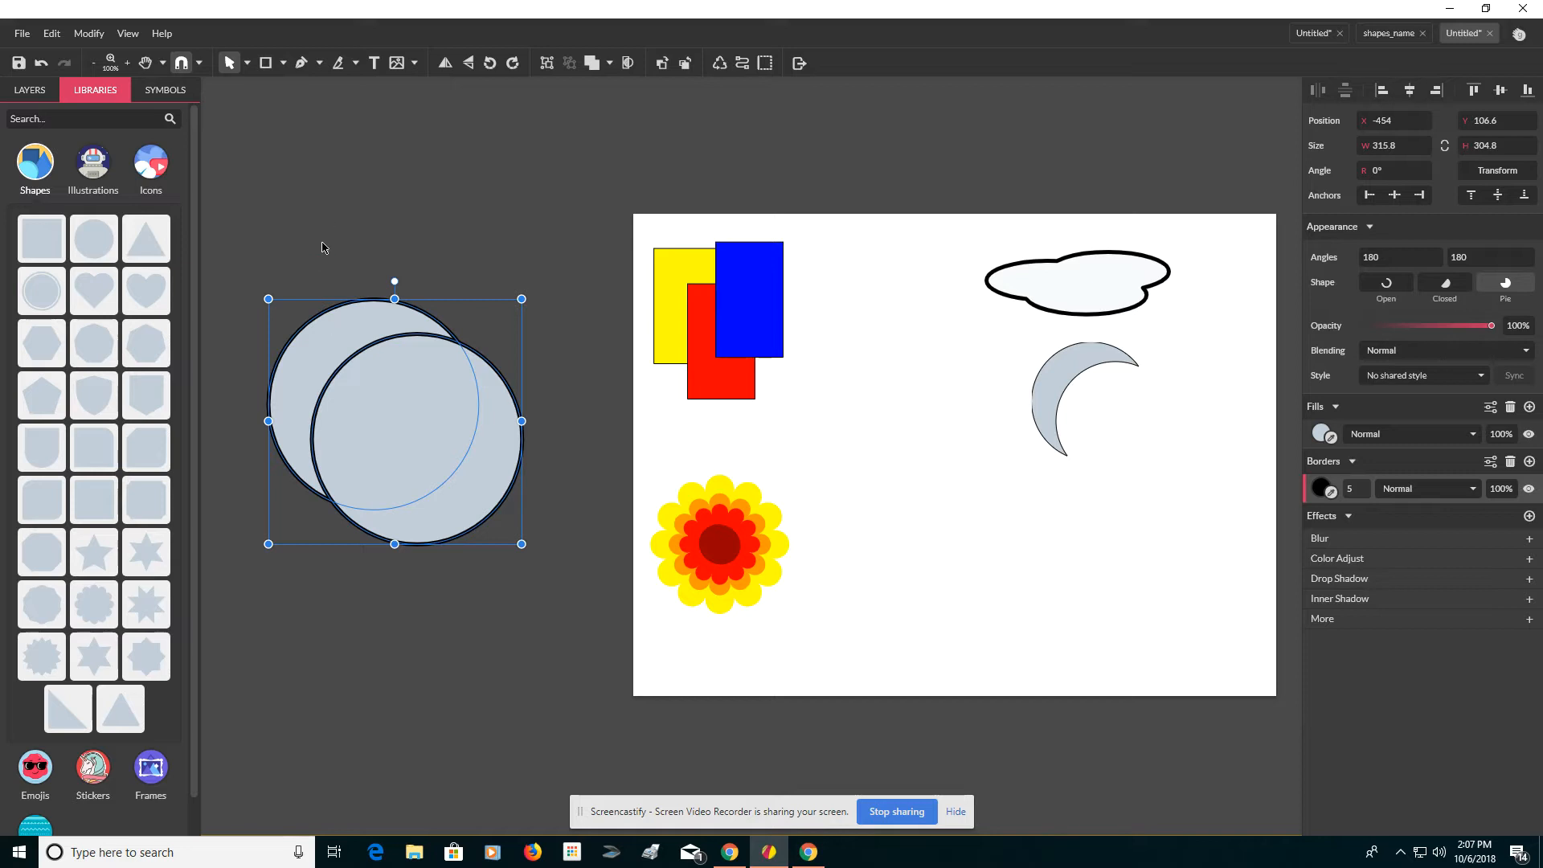
pyautogui.moveTo(322, 242); pyautogui.dragTo(450, 464)
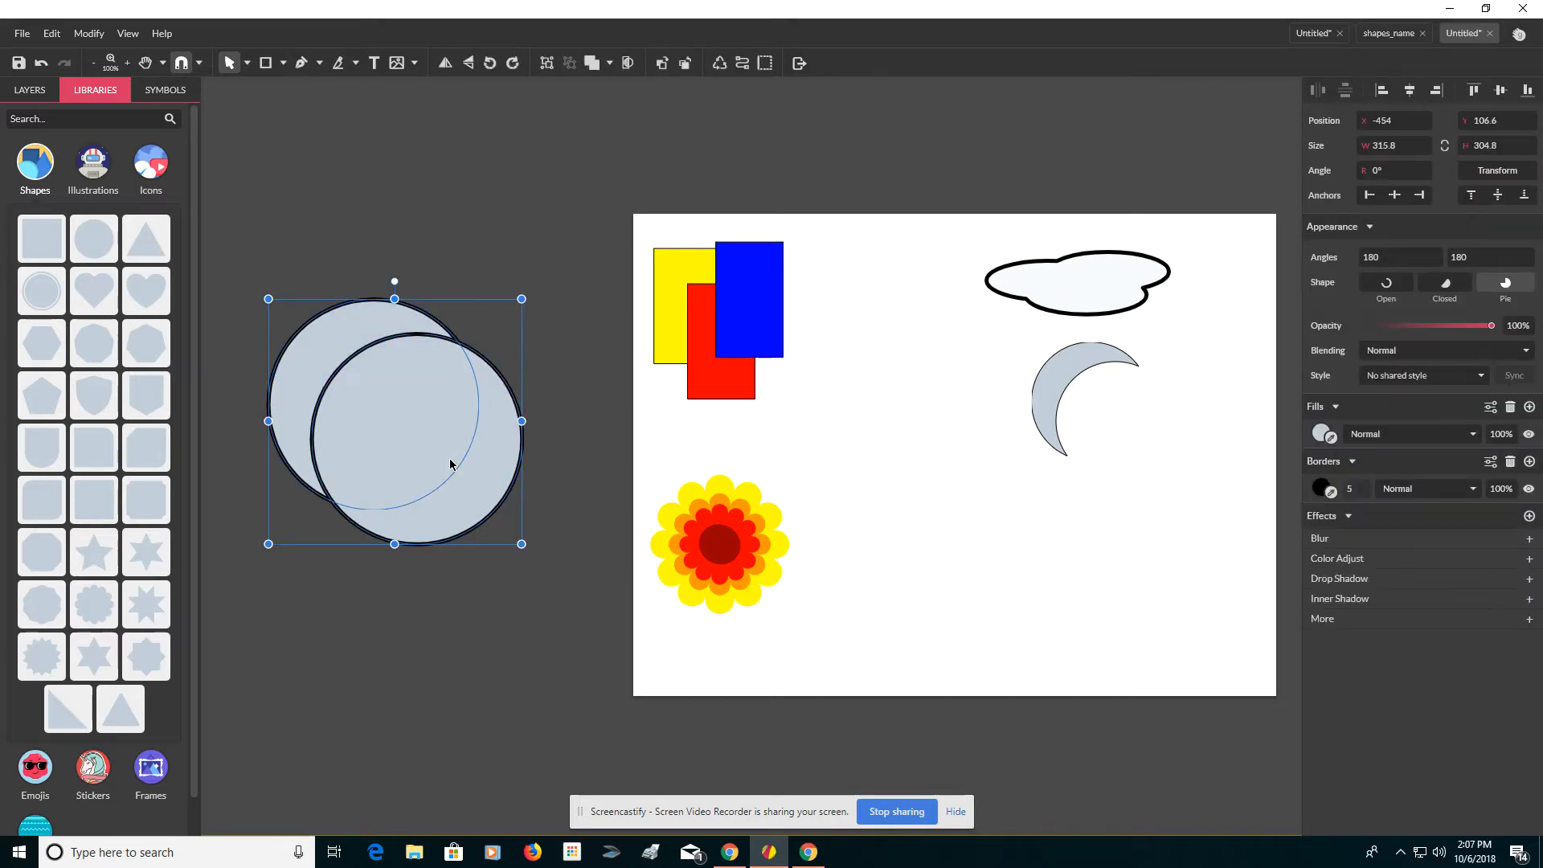
pyautogui.moveTo(417, 406); pyautogui.dragTo(499, 183)
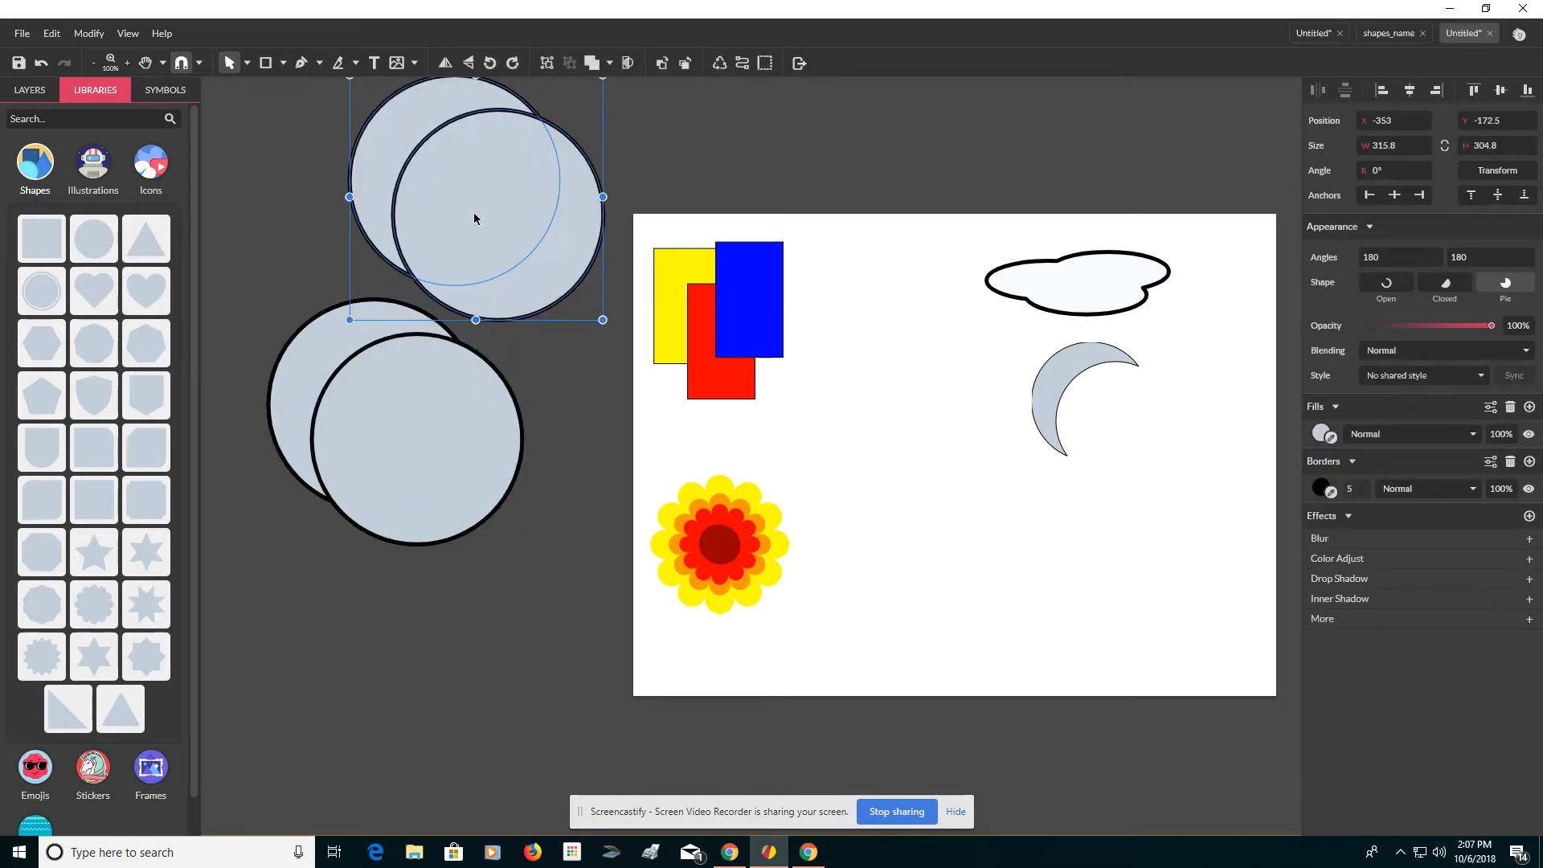
# Step: Move the lower circle pair onto the page's lower right and intersect the circles into a lens shape
pyautogui.click(300, 362)
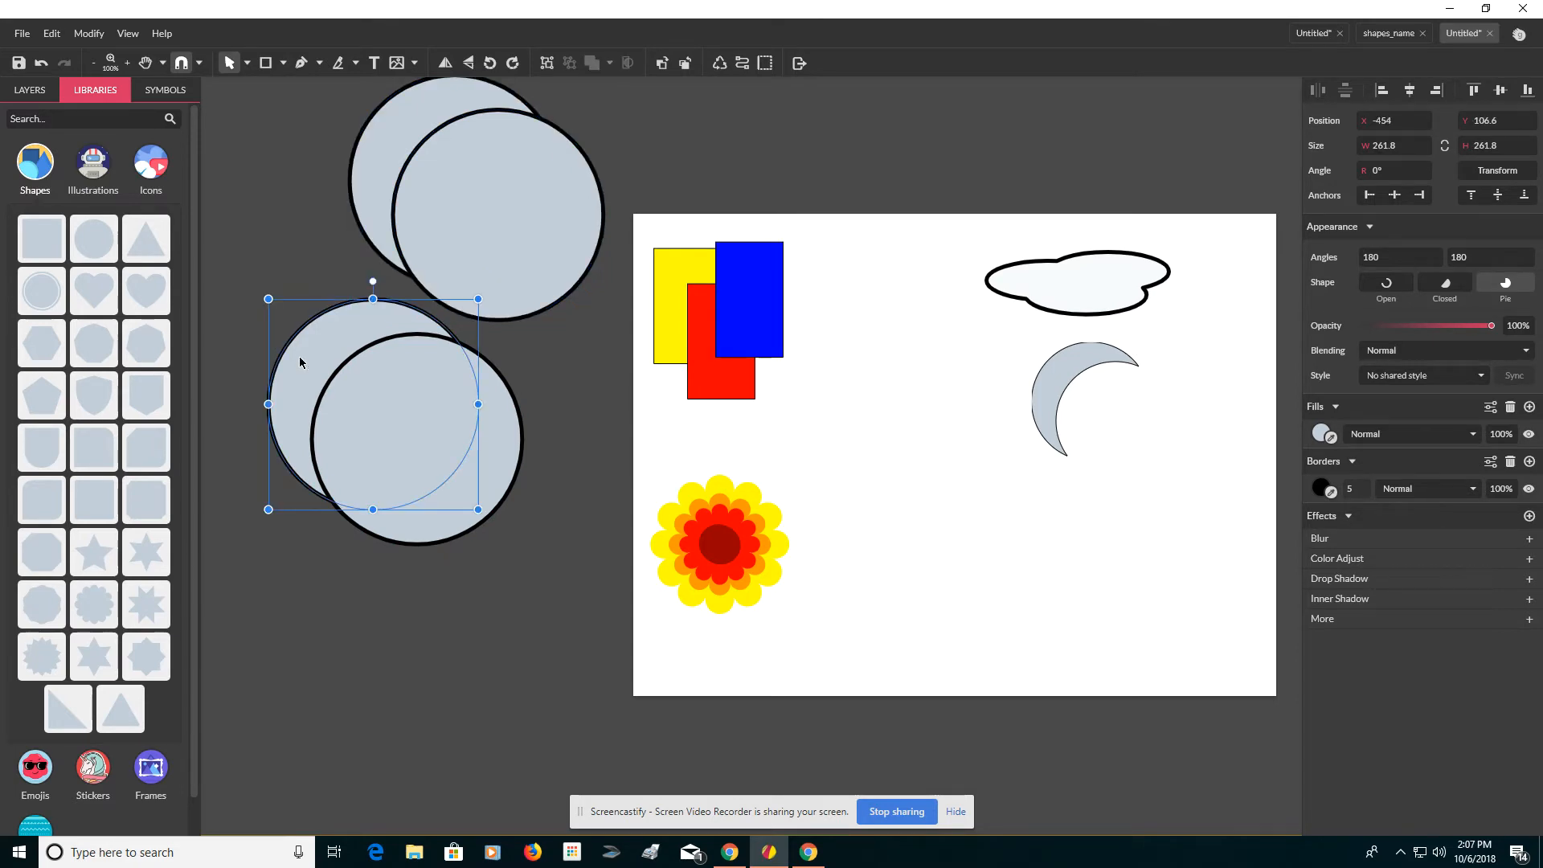
pyautogui.keyDown('shift'); pyautogui.click(354, 387); pyautogui.keyUp('shift')
pyautogui.moveTo(355, 385); pyautogui.dragTo(928, 499)
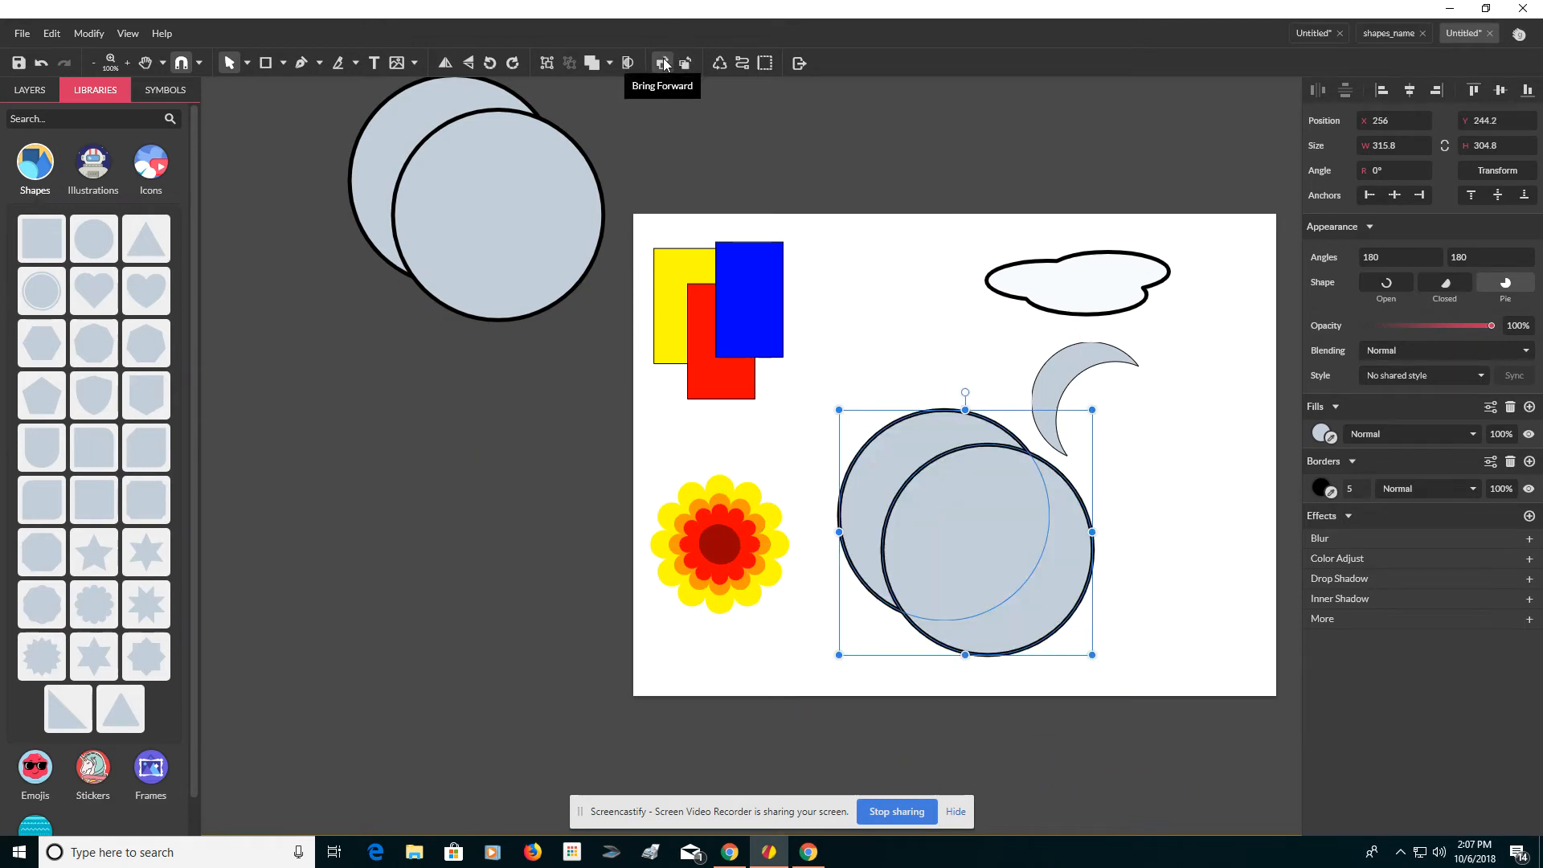
pyautogui.click(611, 63)
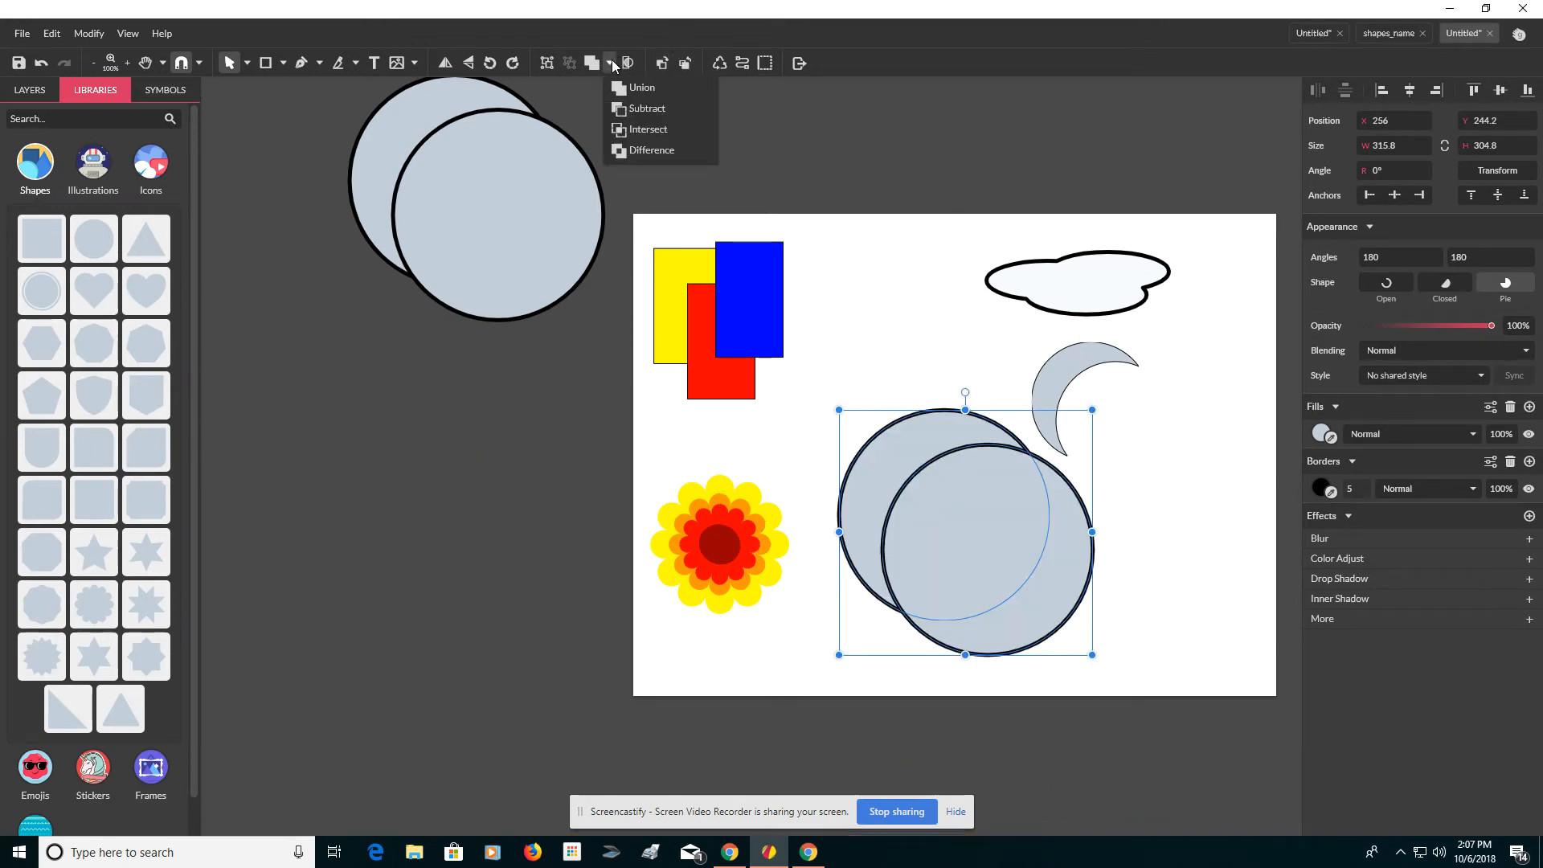
pyautogui.click(643, 130)
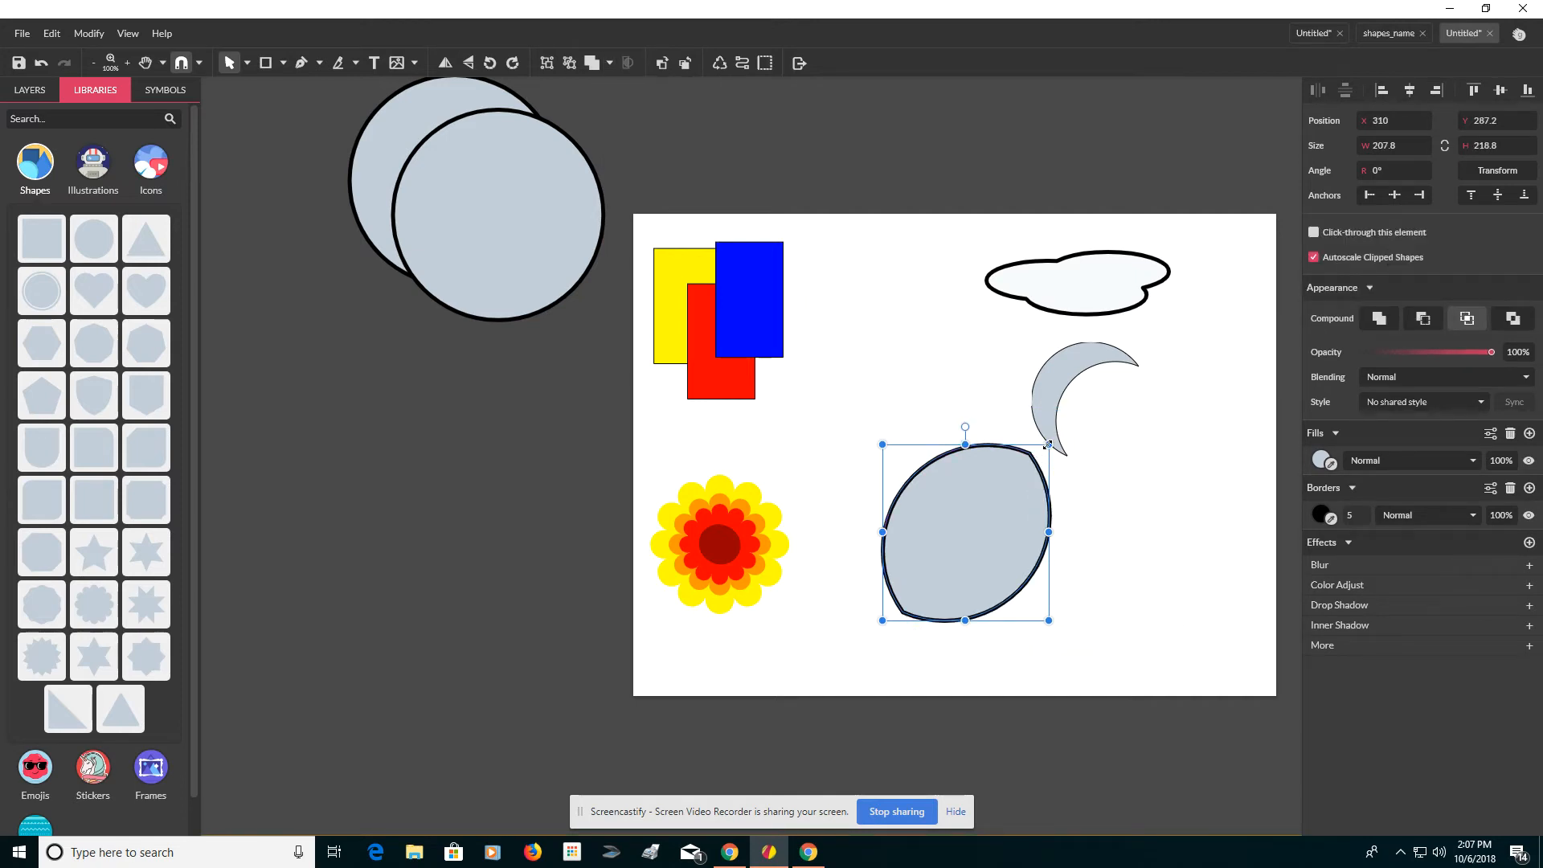
# Step: Shrink the lens to about 129 × 136 px and fill it green
pyautogui.moveTo(1048, 444); pyautogui.dragTo(985, 511)
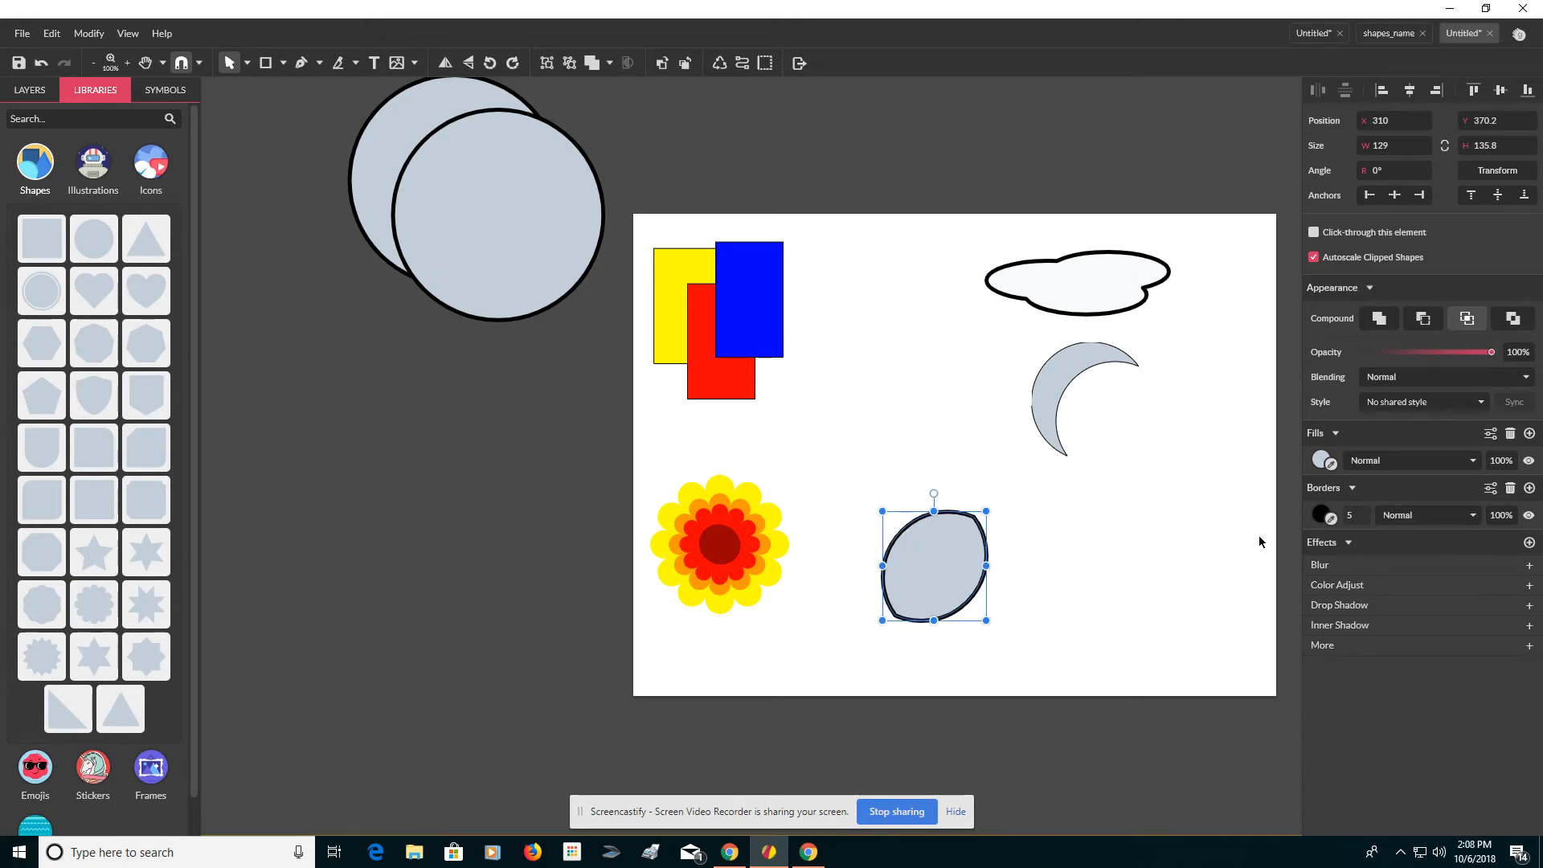
pyautogui.click(1322, 461)
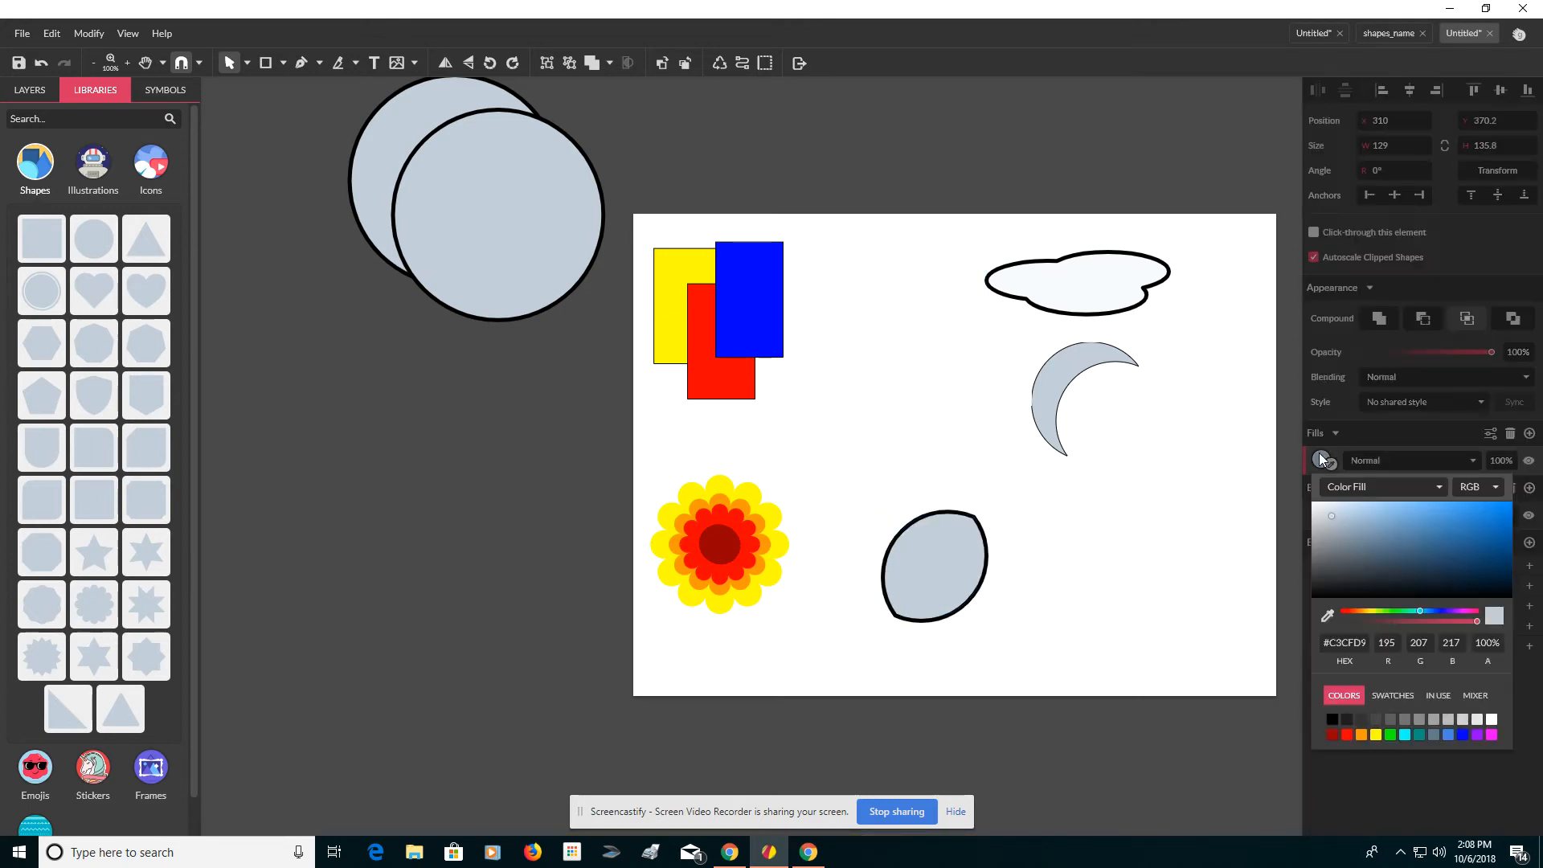
pyautogui.click(1390, 733)
# Step: Move the green lens up beside the crescent
pyautogui.click(957, 573)
pyautogui.moveTo(943, 563); pyautogui.dragTo(1155, 450)
pyautogui.click(296, 153)
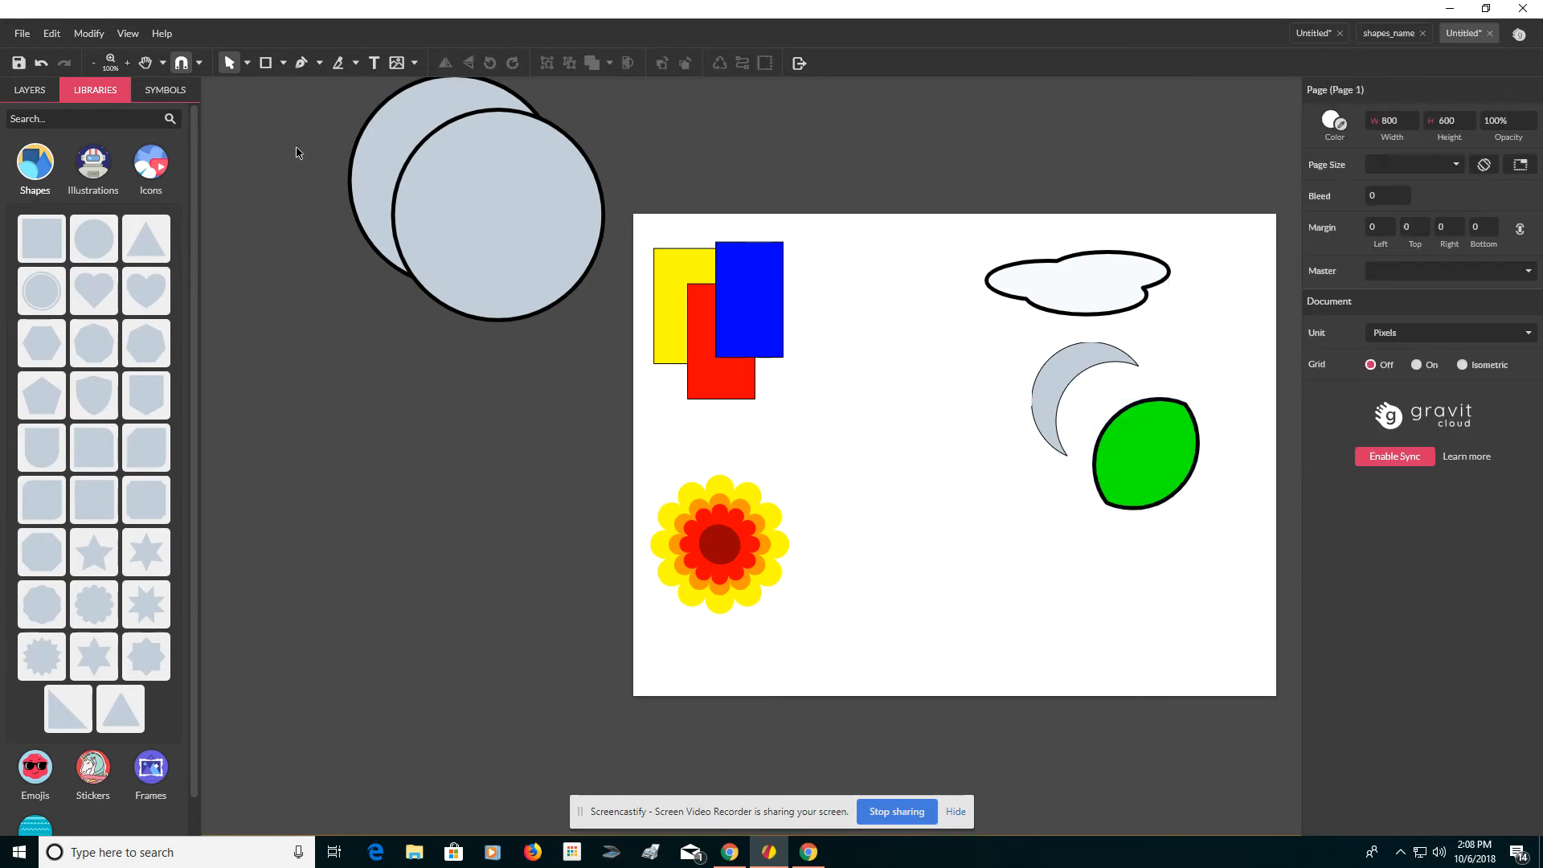
# Step: Select the upper circle pair and combine it with Difference
pyautogui.moveTo(297, 153); pyautogui.dragTo(556, 254)
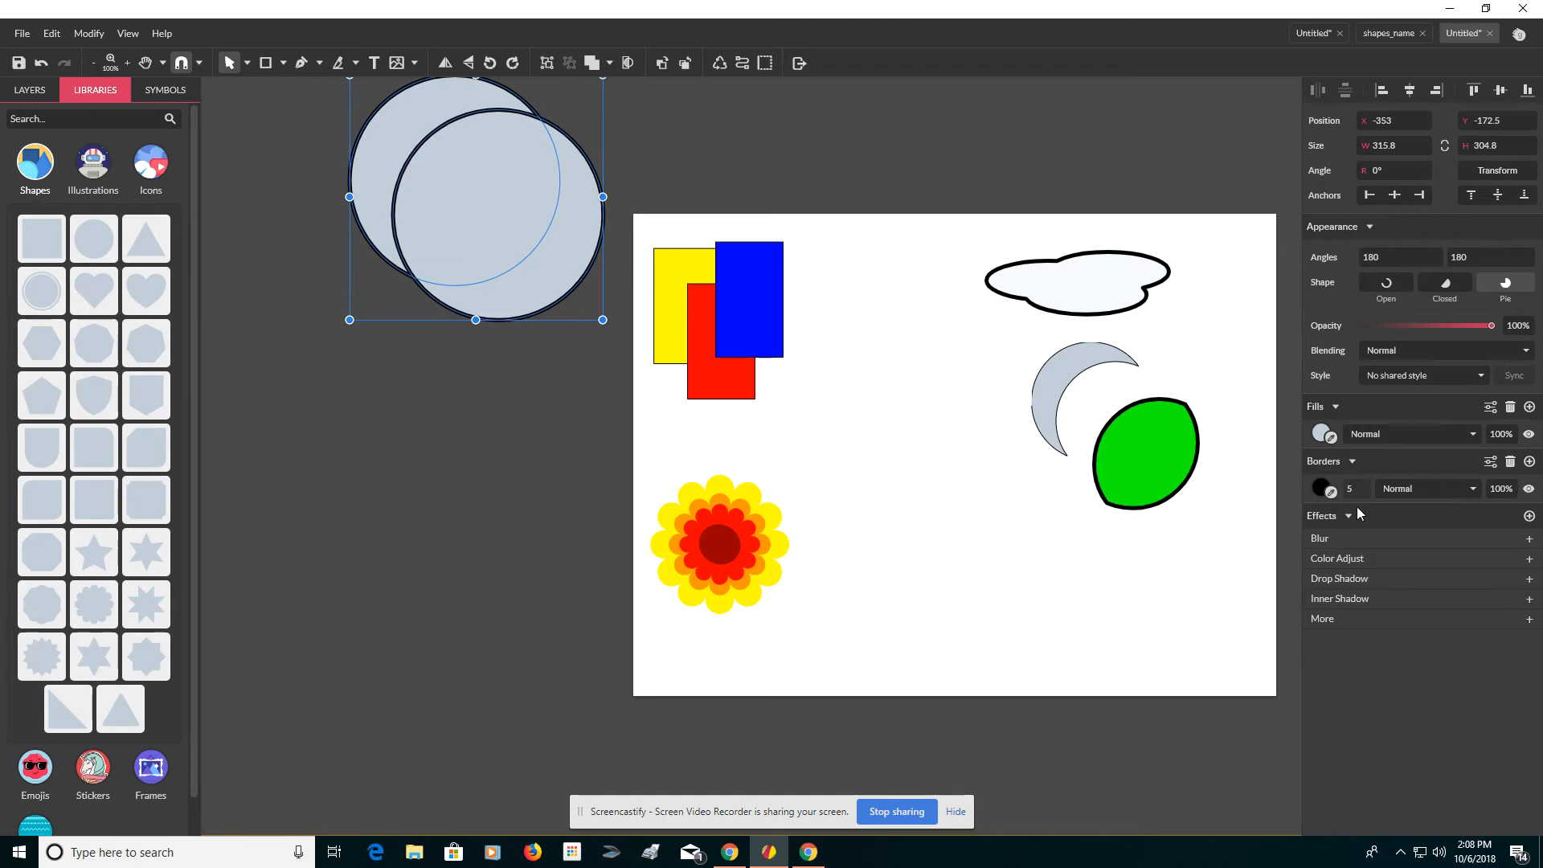
pyautogui.click(611, 67)
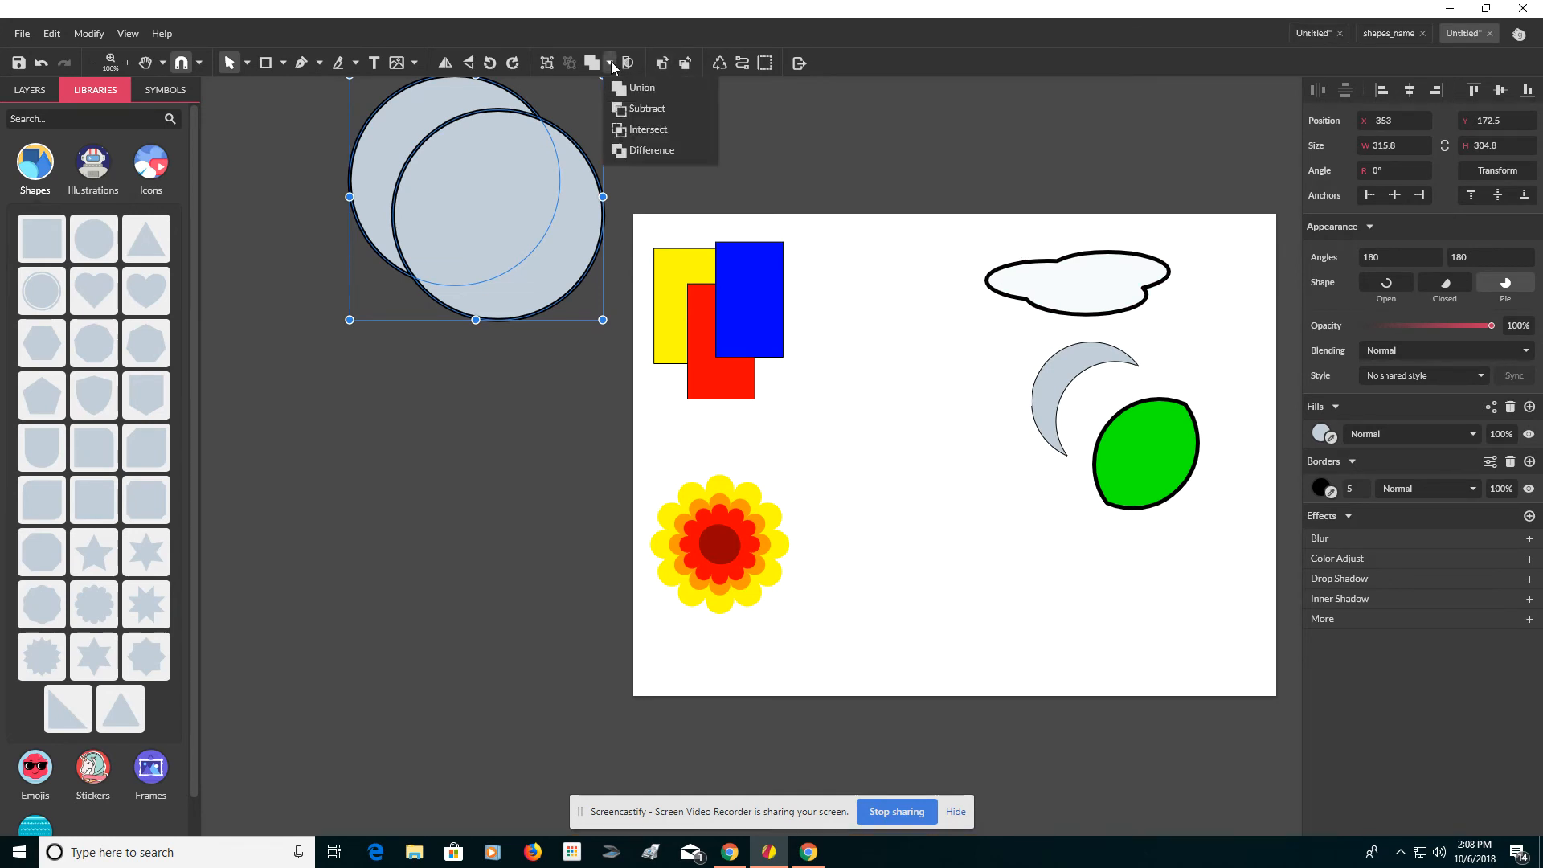
pyautogui.click(625, 151)
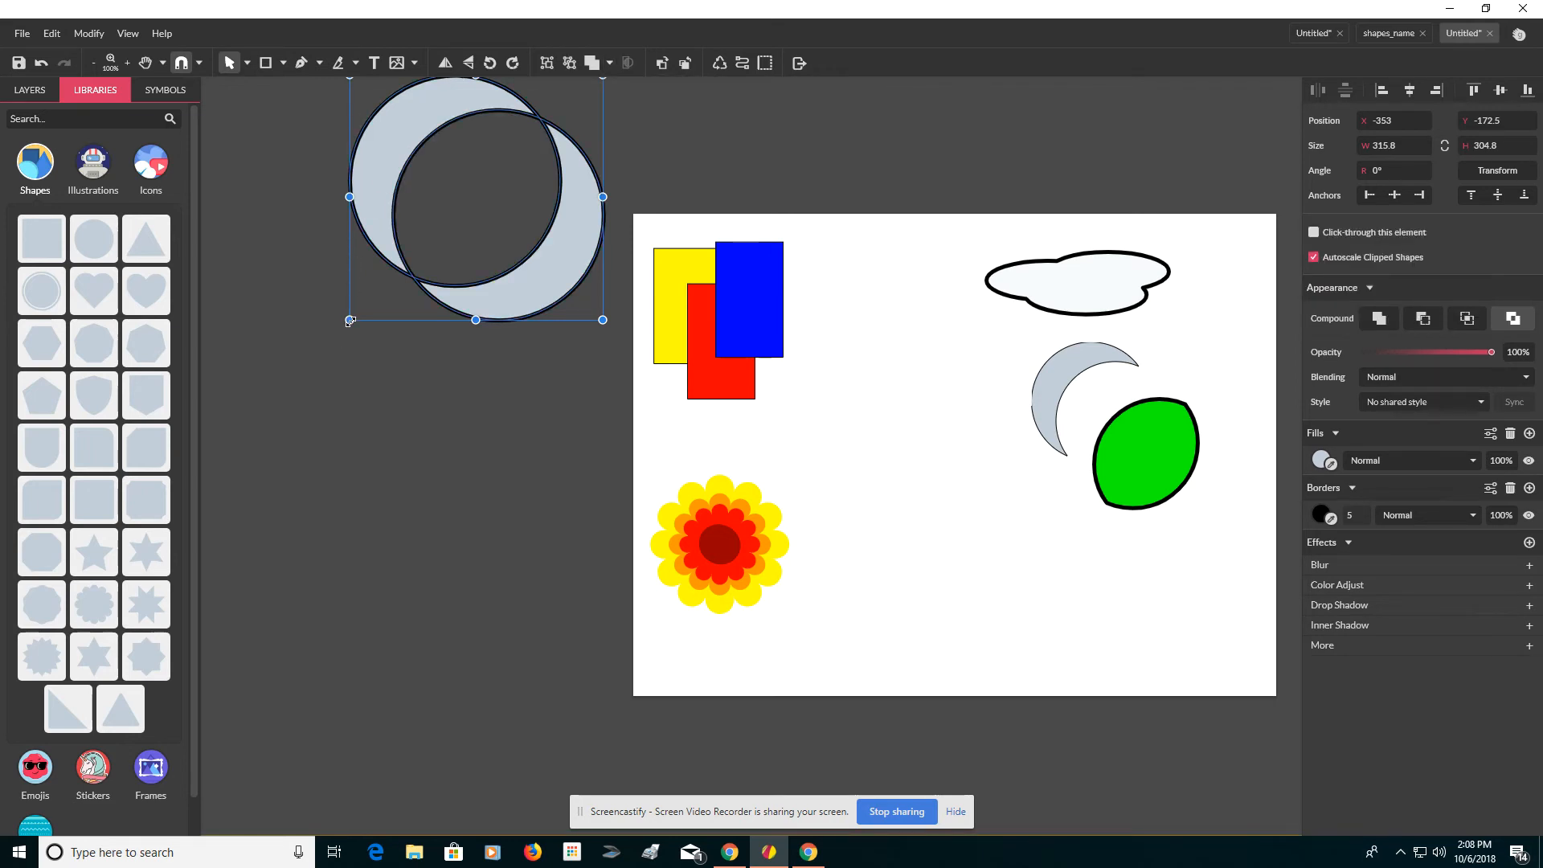
# Step: Resize the difference shape to about 172 × 142 px and move it to the page's lower right
pyautogui.moveTo(350, 321); pyautogui.dragTo(454, 256)
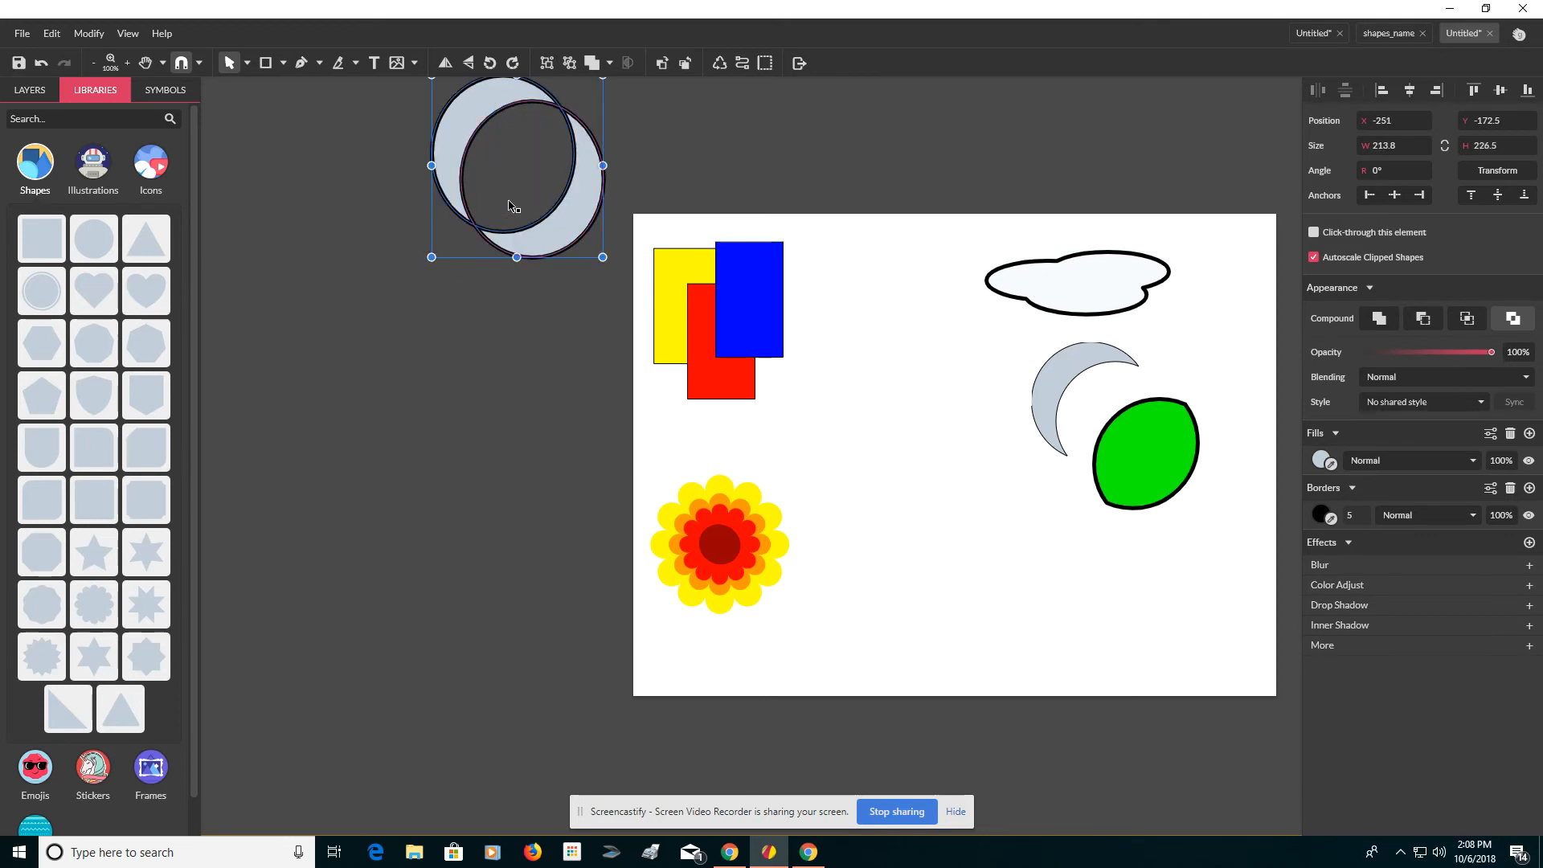
pyautogui.moveTo(509, 207); pyautogui.dragTo(878, 567)
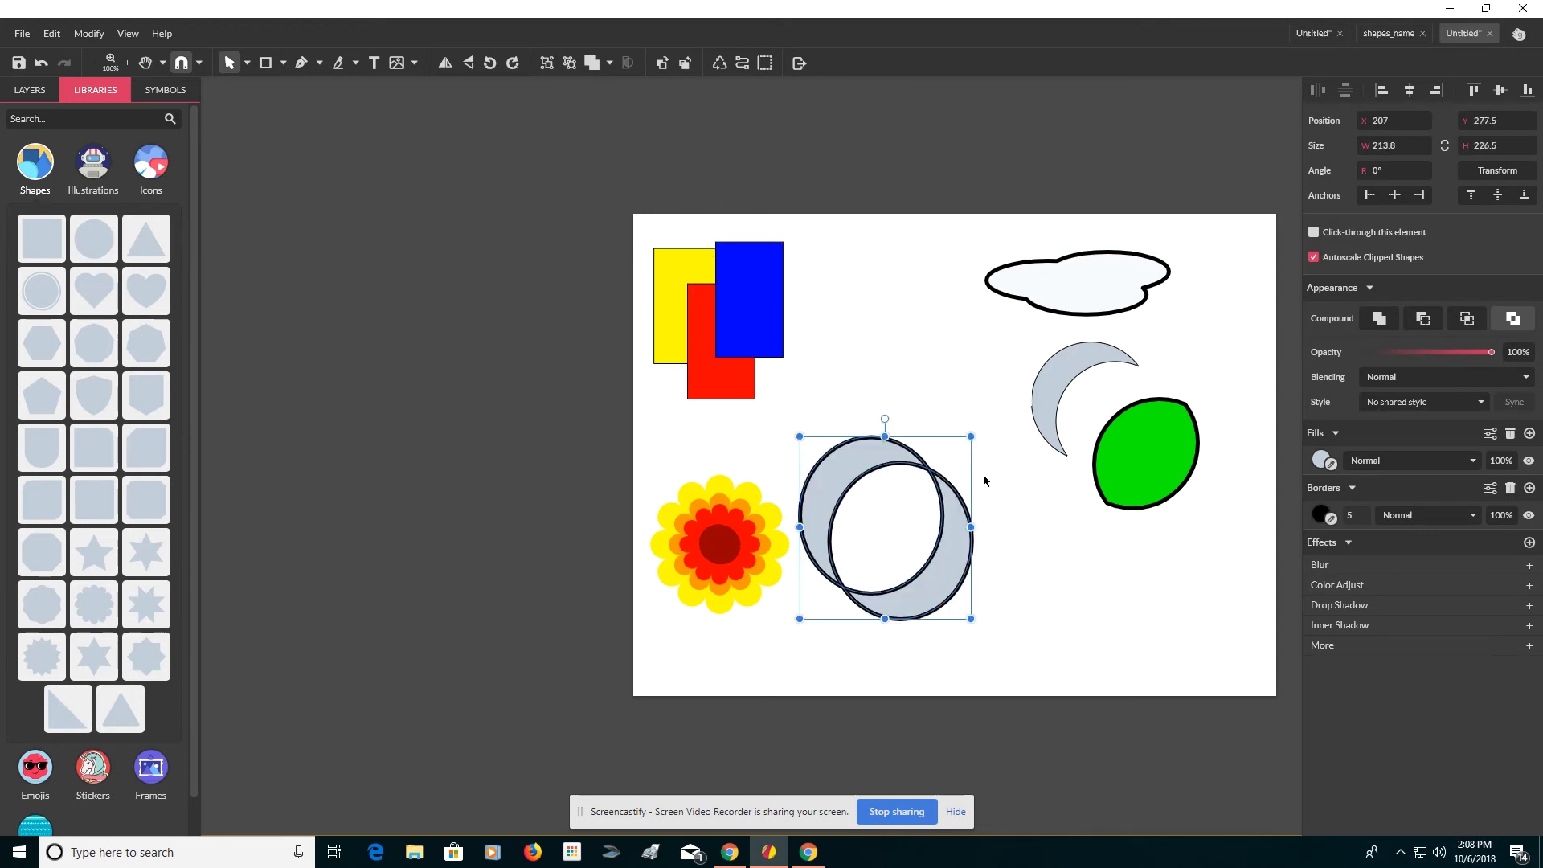
pyautogui.moveTo(884, 417); pyautogui.dragTo(804, 422)
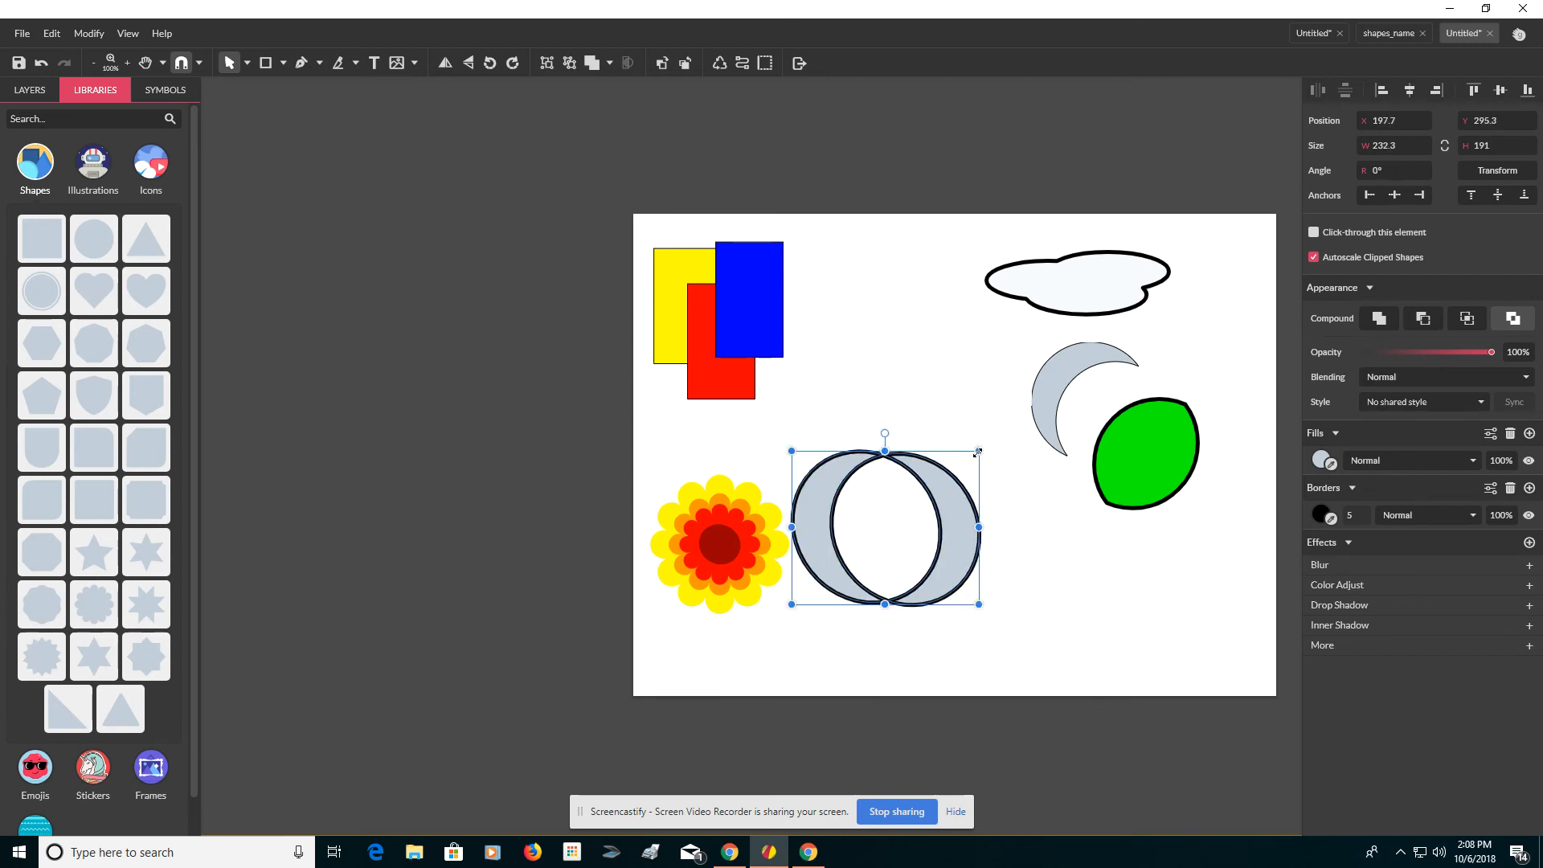
pyautogui.moveTo(977, 453); pyautogui.dragTo(930, 490)
pyautogui.moveTo(836, 580); pyautogui.dragTo(1049, 634)
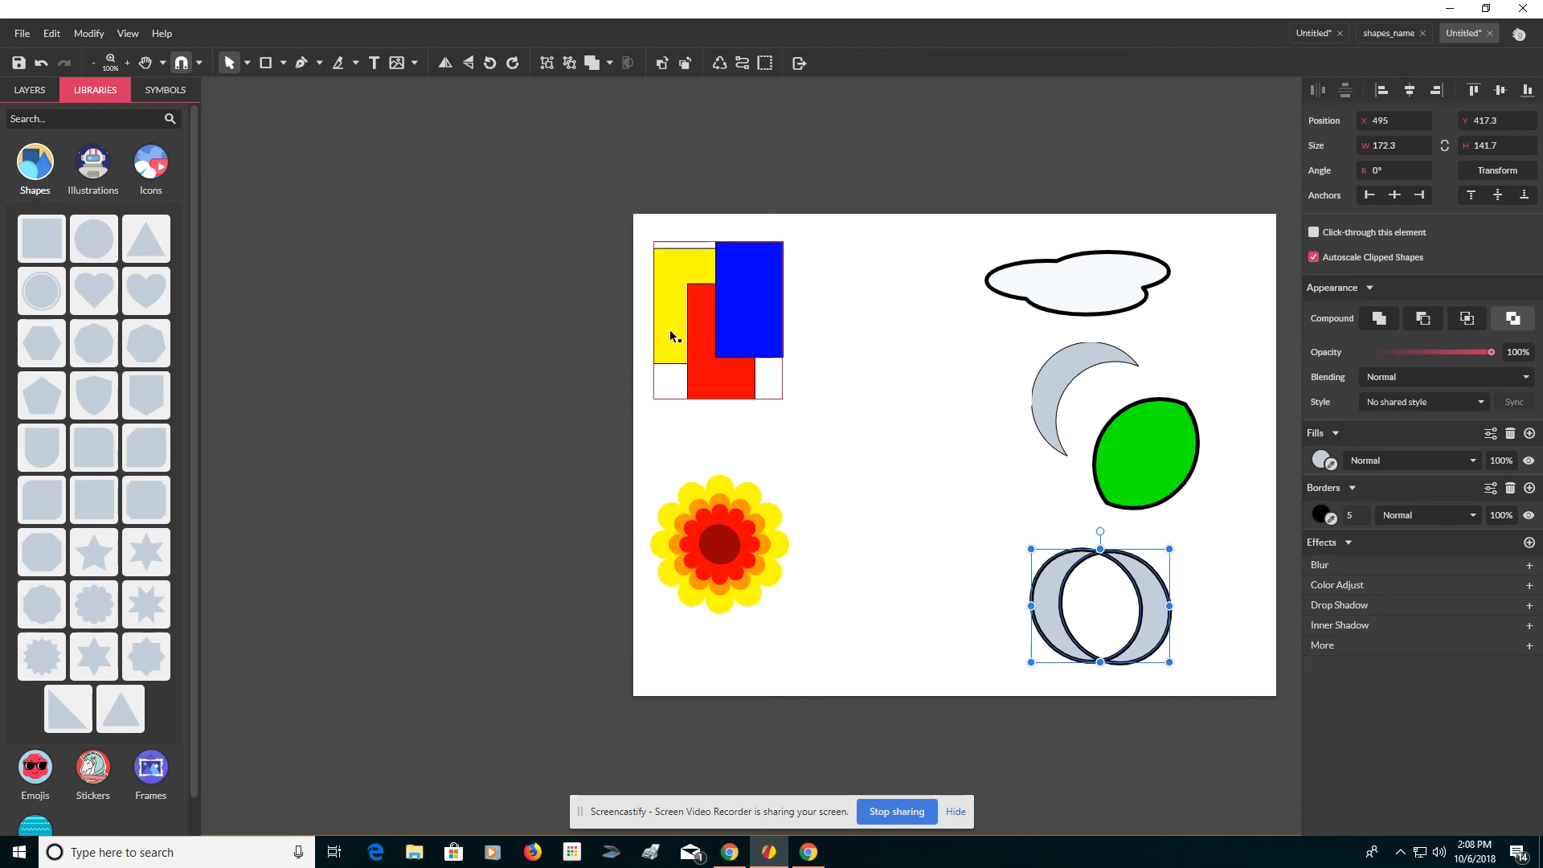
# Step: Move the crescent further left below the cloud
pyautogui.moveTo(1076, 369); pyautogui.dragTo(990, 381)
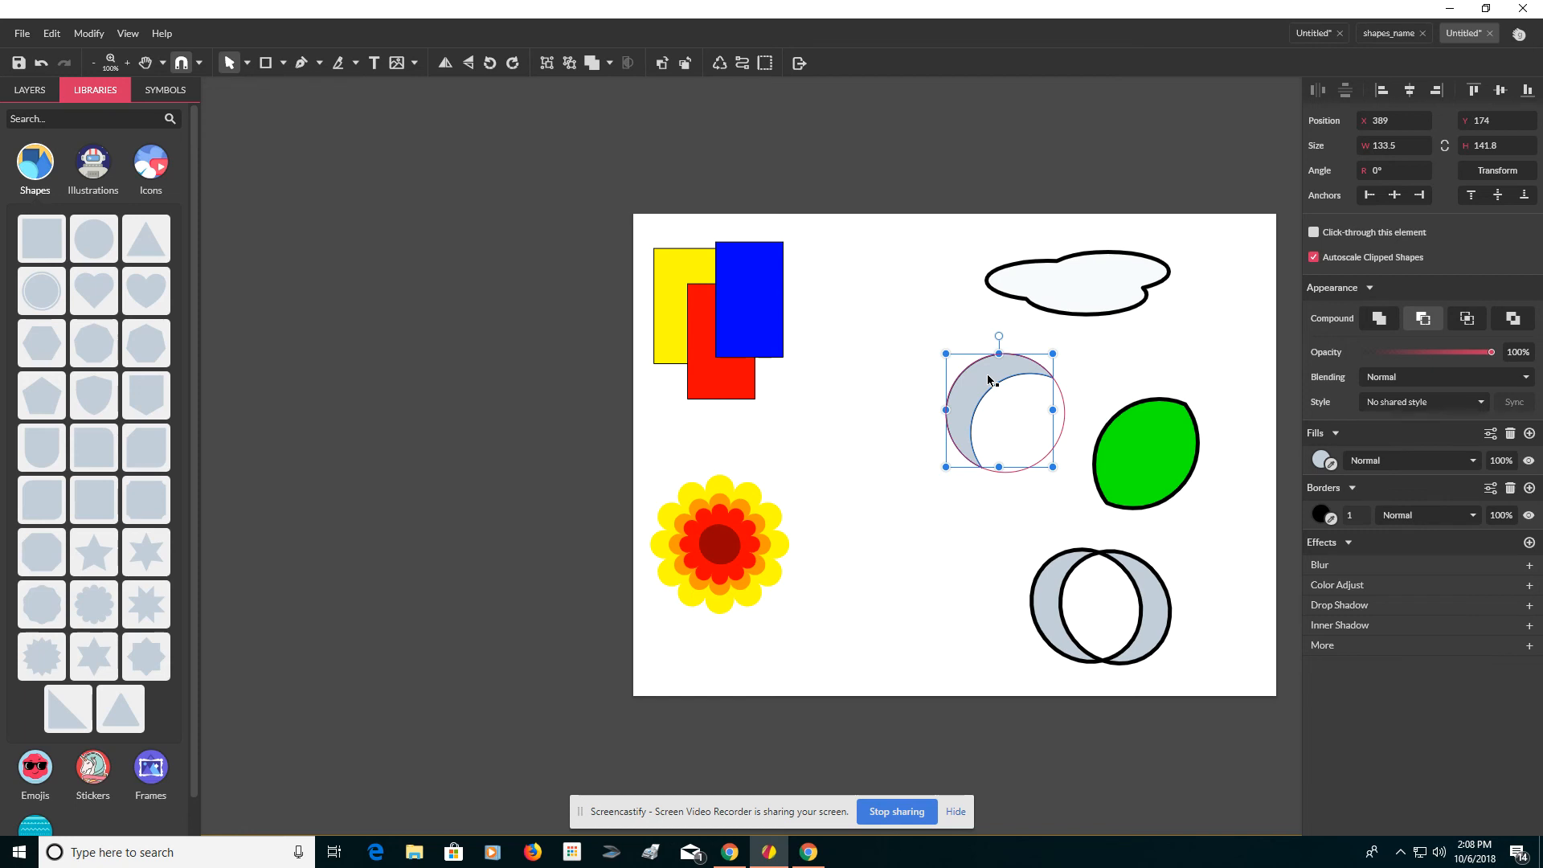